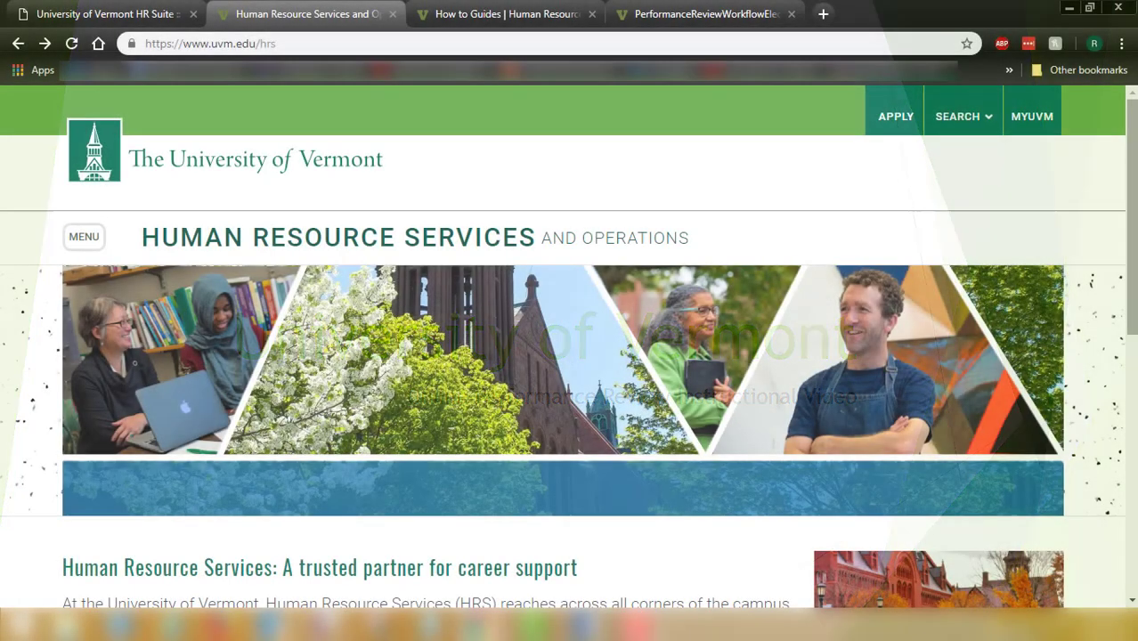
Open the Managers' Corner page on the UVM Human Resource Services site
scroll(1134, 153, down, 6)
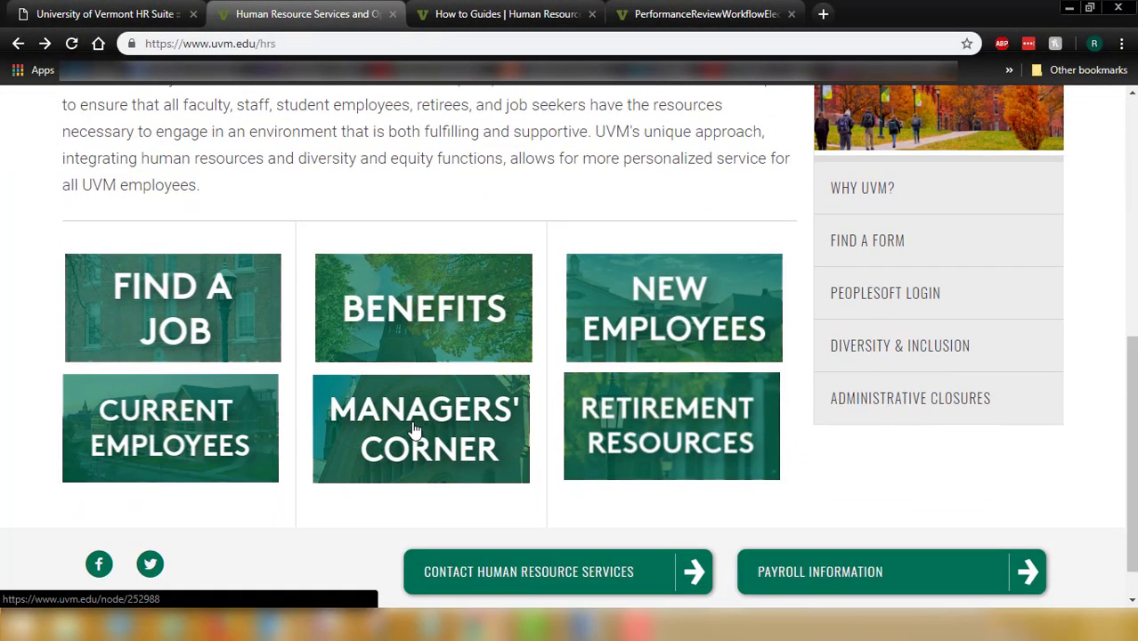
click(407, 429)
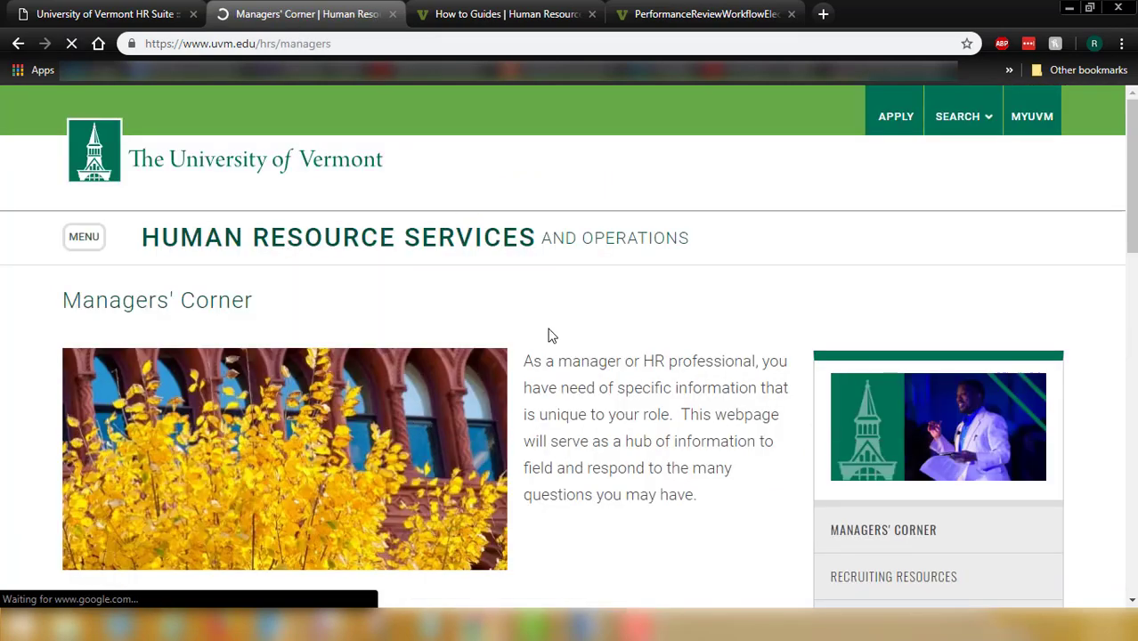
scroll(569, 329, down, 5)
scroll(568, 338, down, 6)
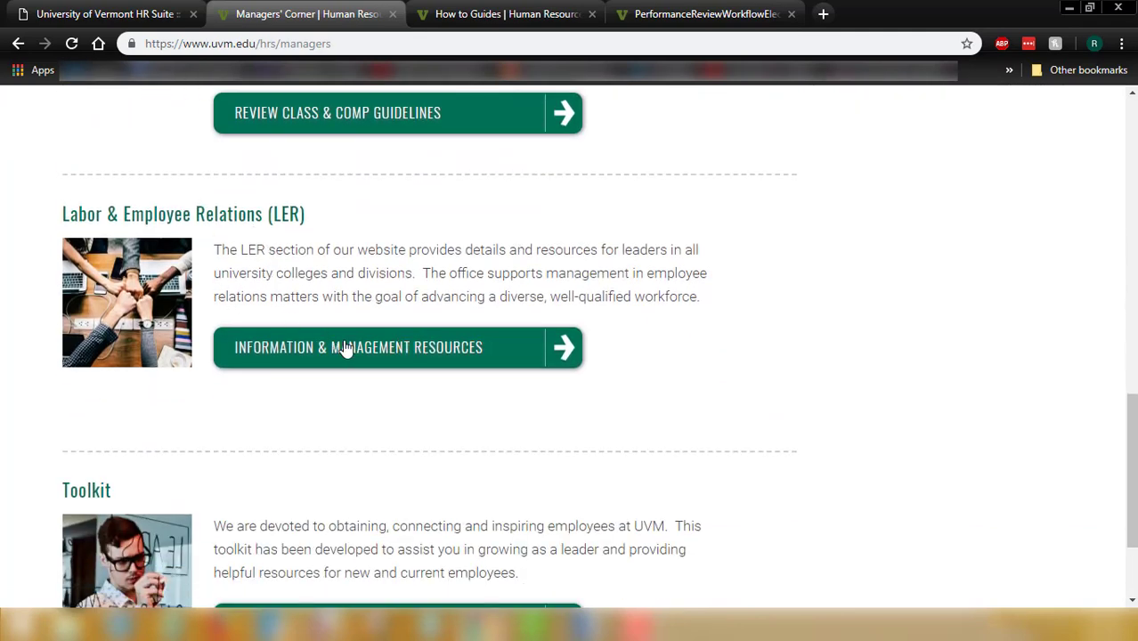
Open Labor & Employee Relations and scroll to the Employee Performance Review guidance
click(351, 354)
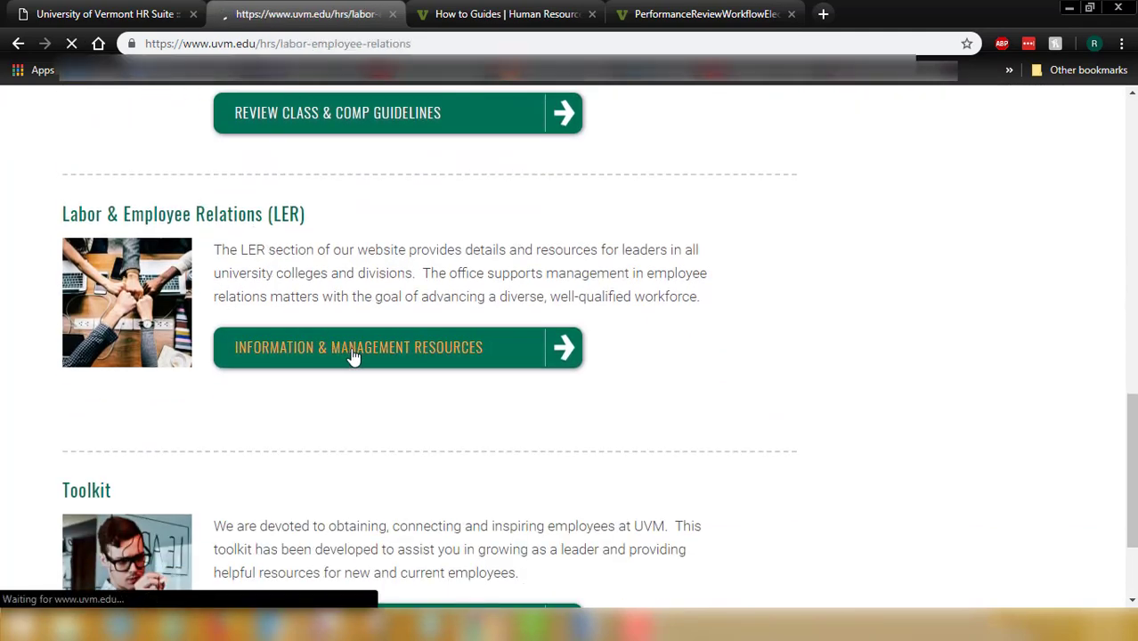
scroll(363, 320, down, 5)
scroll(363, 329, down, 12)
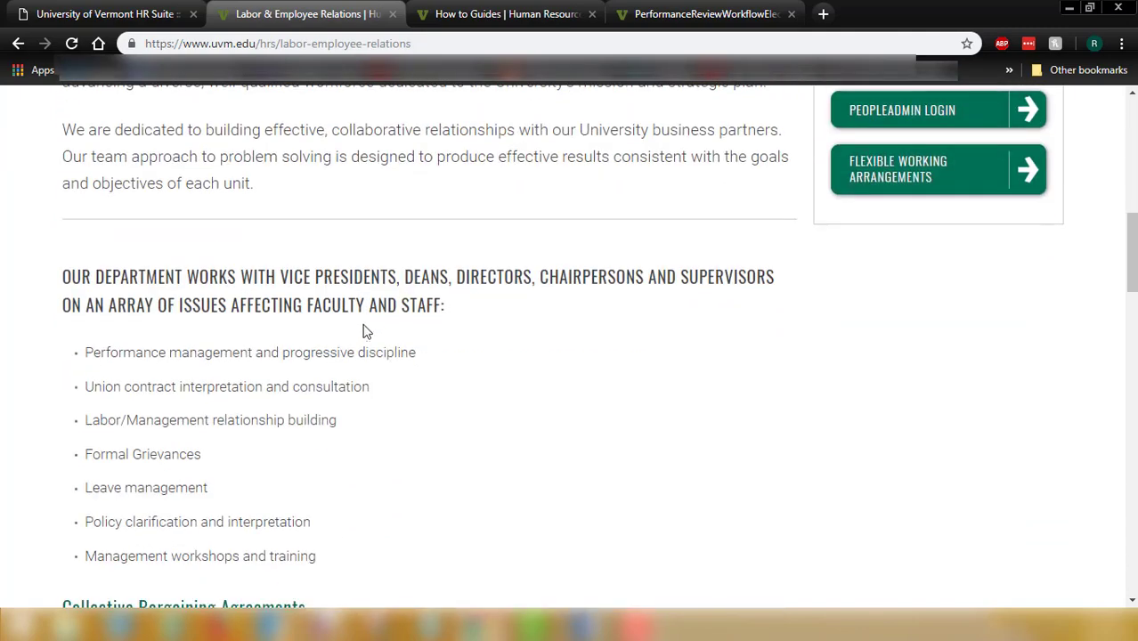
scroll(355, 331, down, 3)
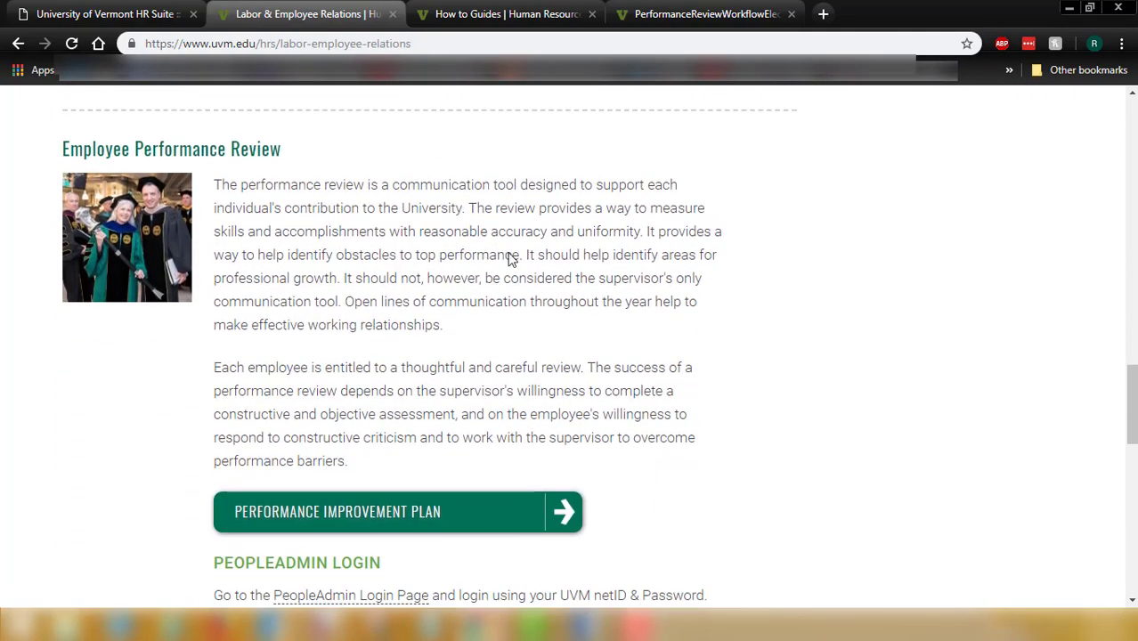
scroll(552, 319, down, 1)
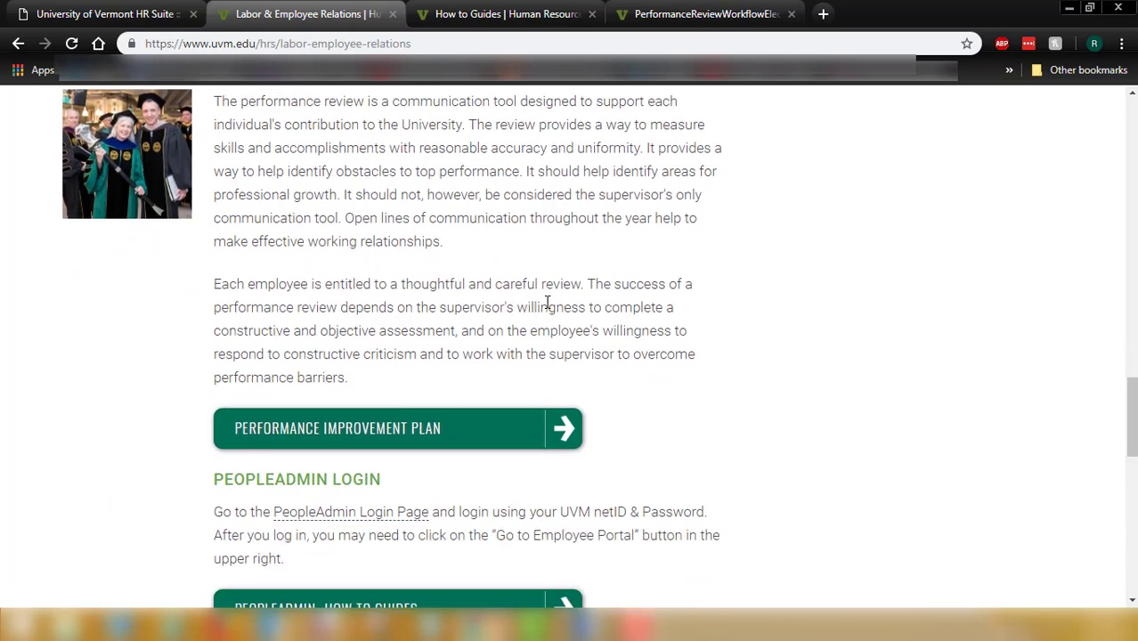
scroll(534, 305, down, 2)
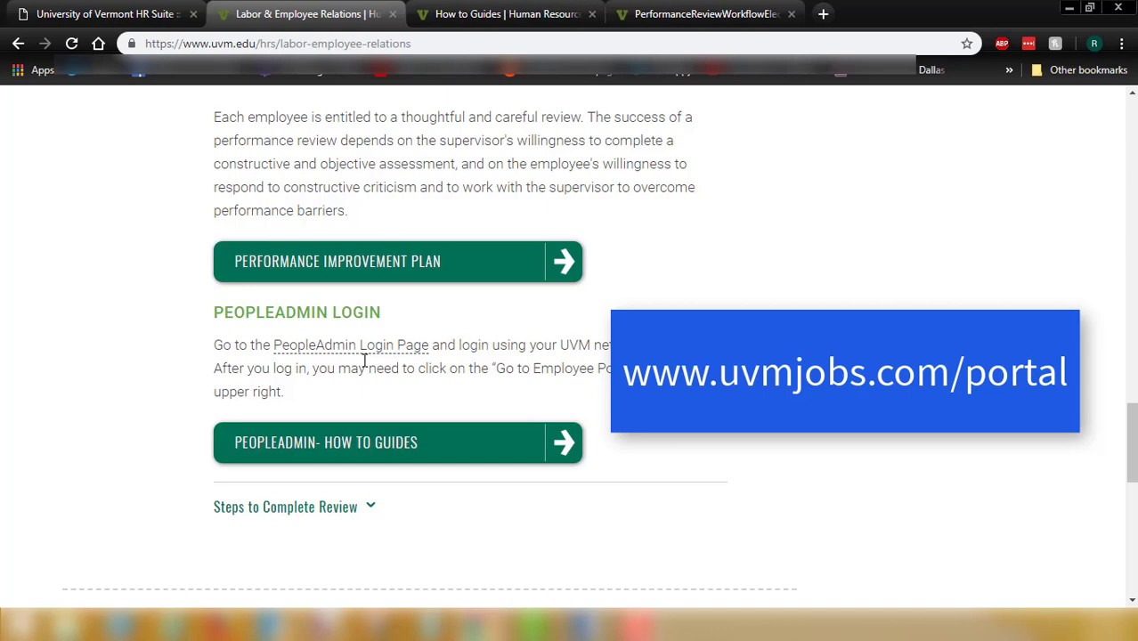
scroll(520, 335, down, 1)
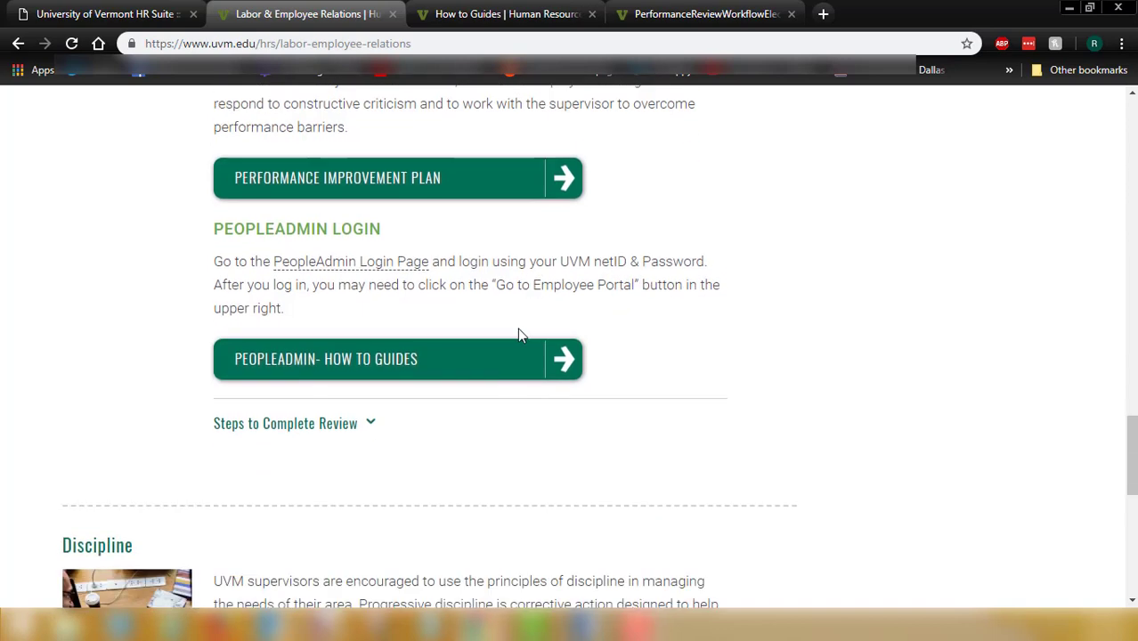
scroll(520, 335, down, 1)
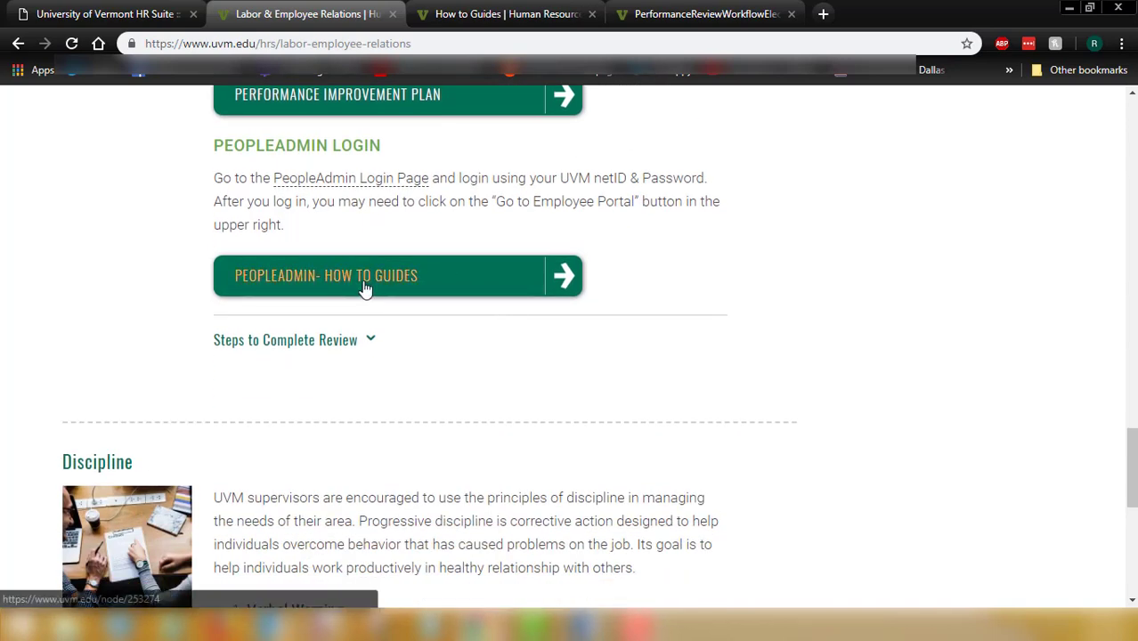
Expand the Performance guides list on the How to Guides page
click(511, 14)
scroll(495, 257, down, 4)
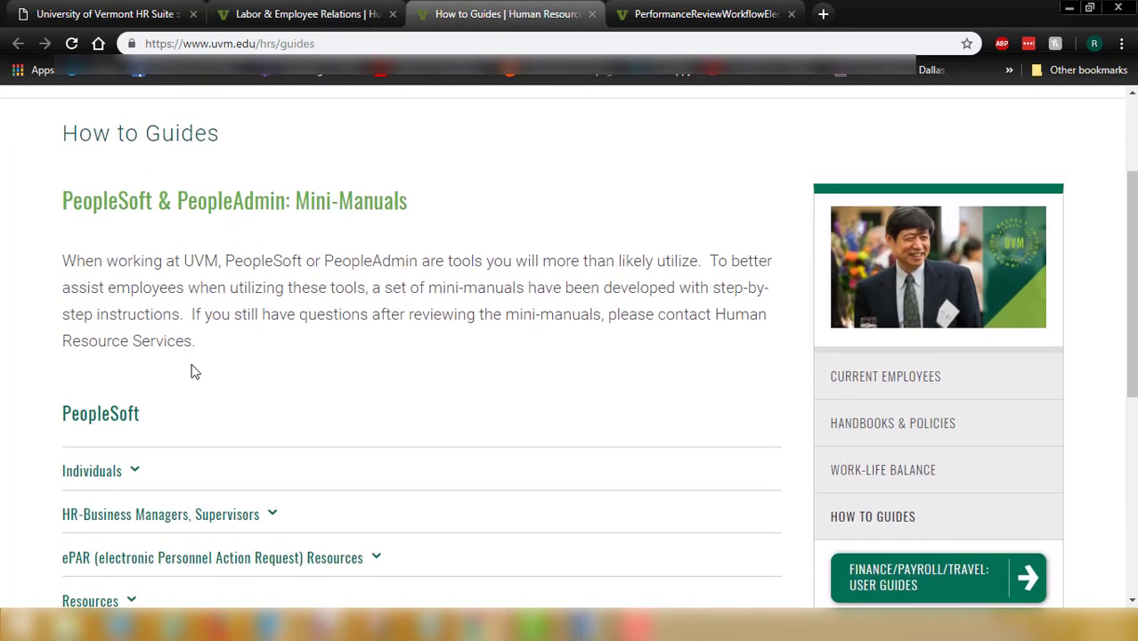
scroll(254, 278, down, 3)
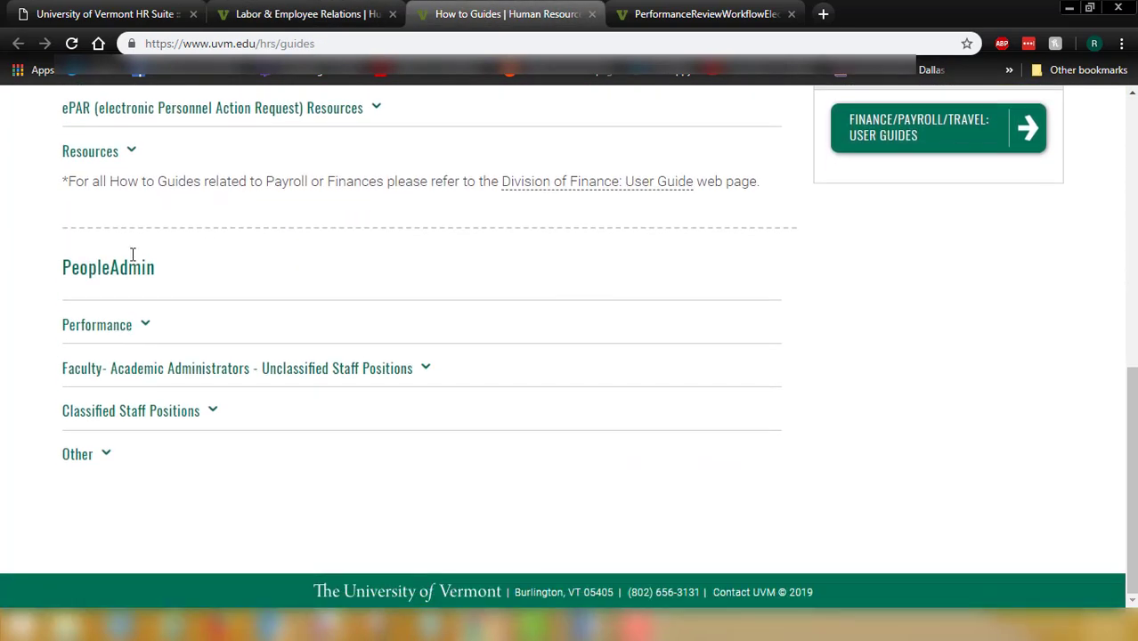
click(116, 333)
scroll(116, 333, down, 1)
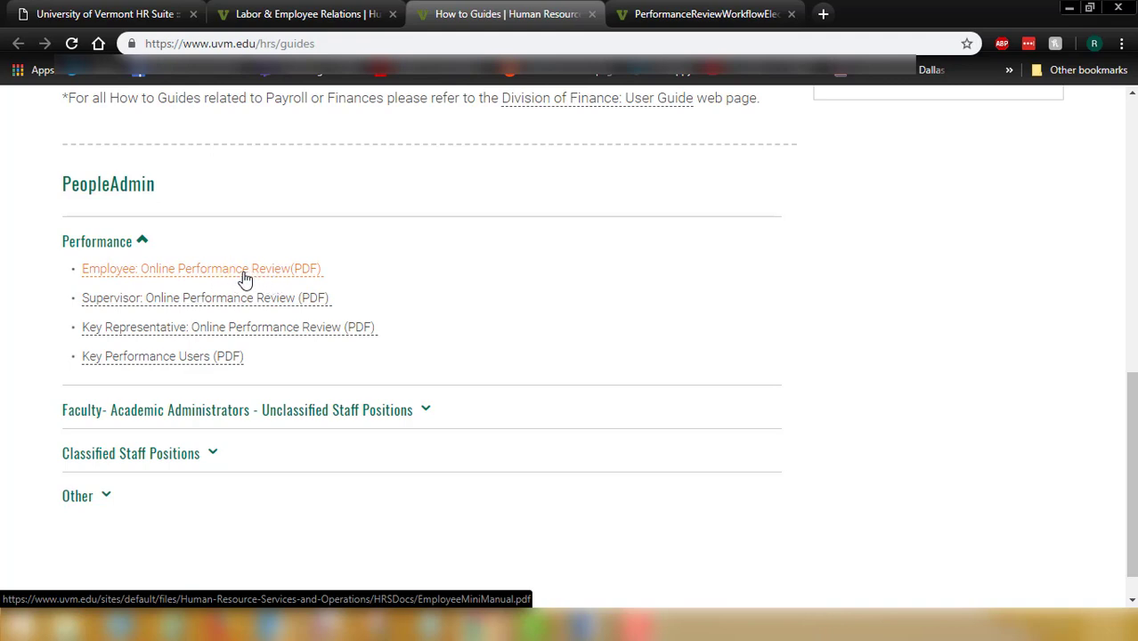
Expand Steps to Complete Review on the Labor & Employee Relations page
click(305, 14)
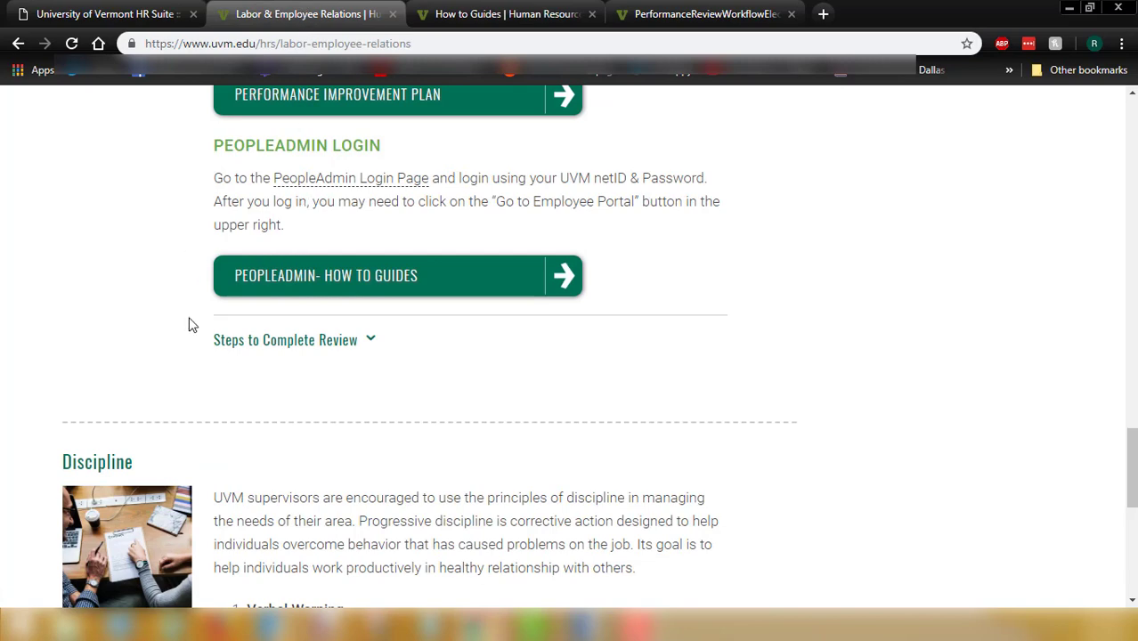
click(230, 343)
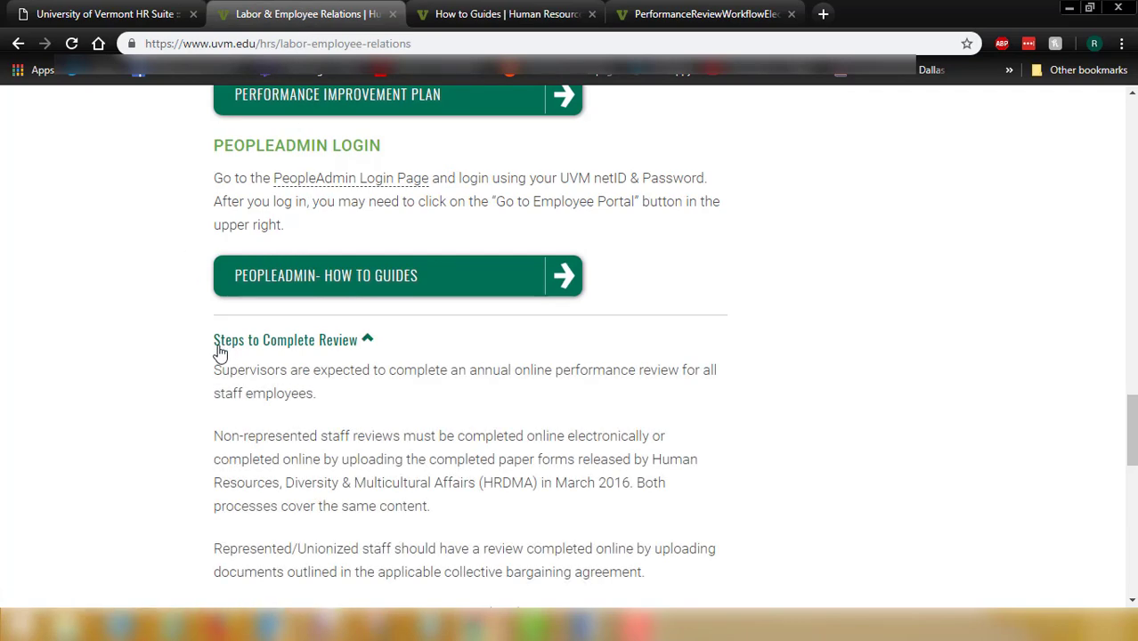
scroll(218, 347, down, 1)
scroll(219, 347, down, 2)
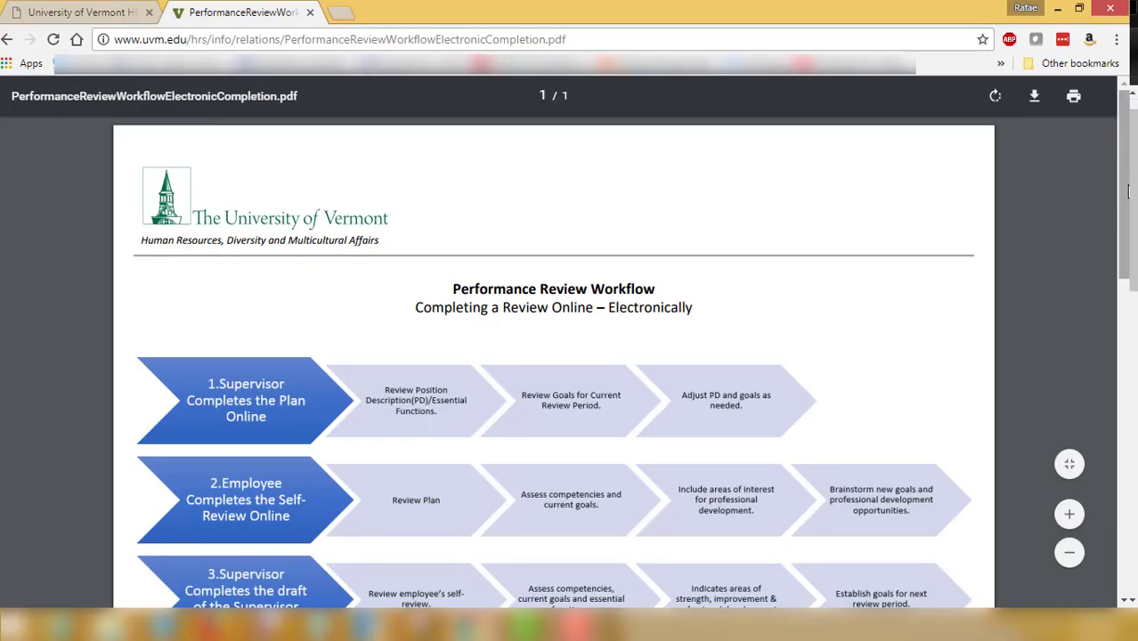
Scroll the Performance Review Workflow PDF to show steps 1 through 5
drag(1126, 191, 1120, 240)
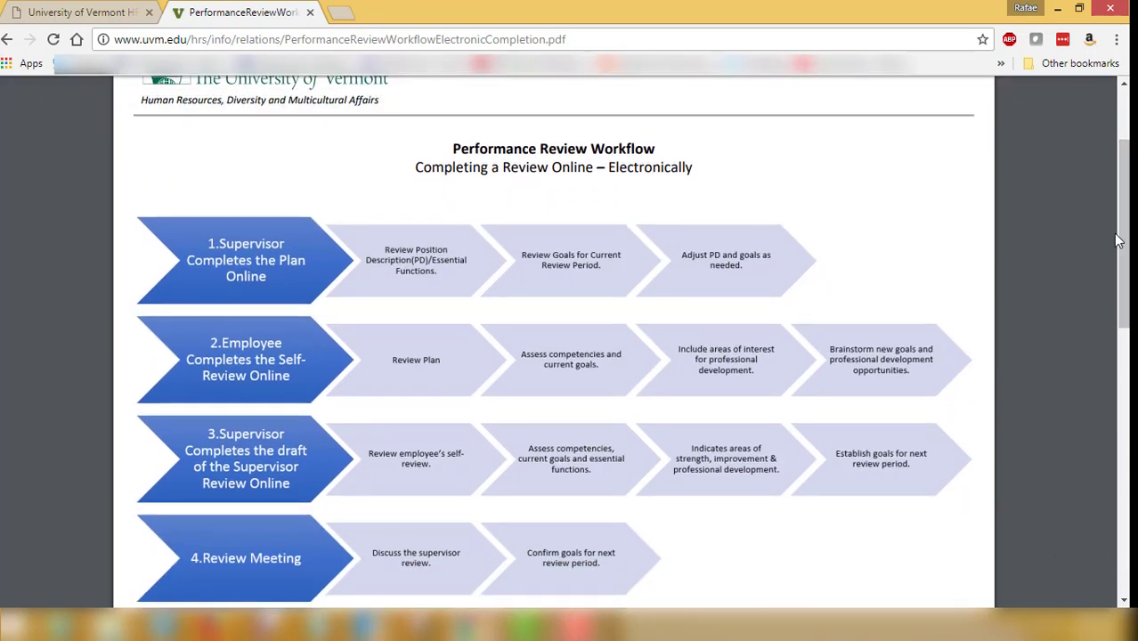
mouse_move(1121, 236)
mouse_down()
mouse_move(1120, 335)
mouse_move(1096, 384)
mouse_move(1124, 235)
mouse_up()
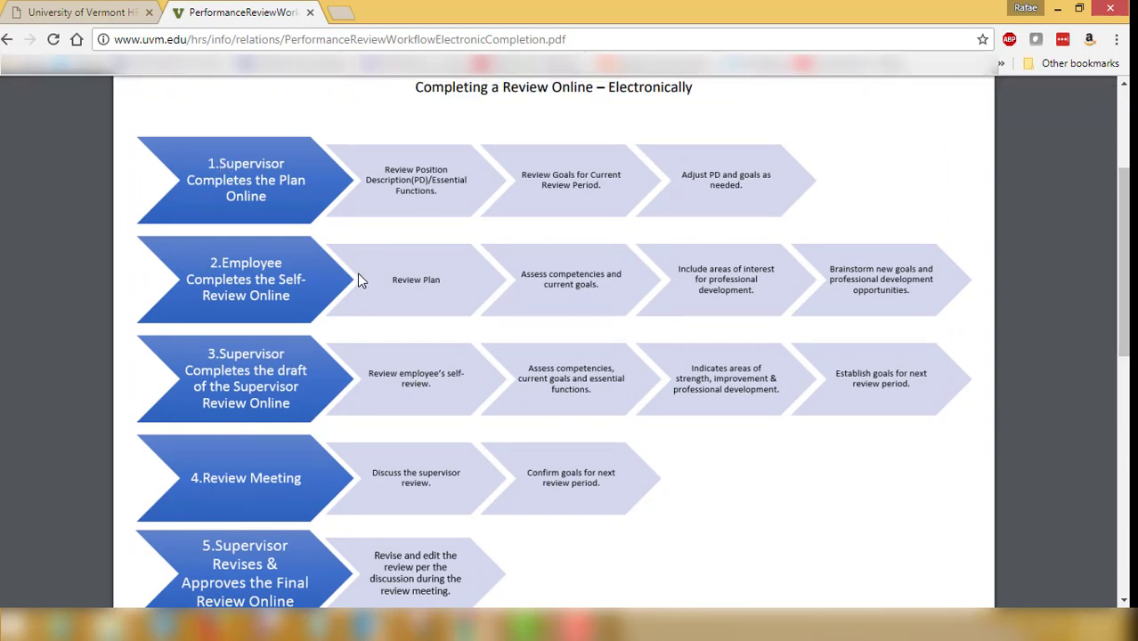
mouse_move(473, 624)
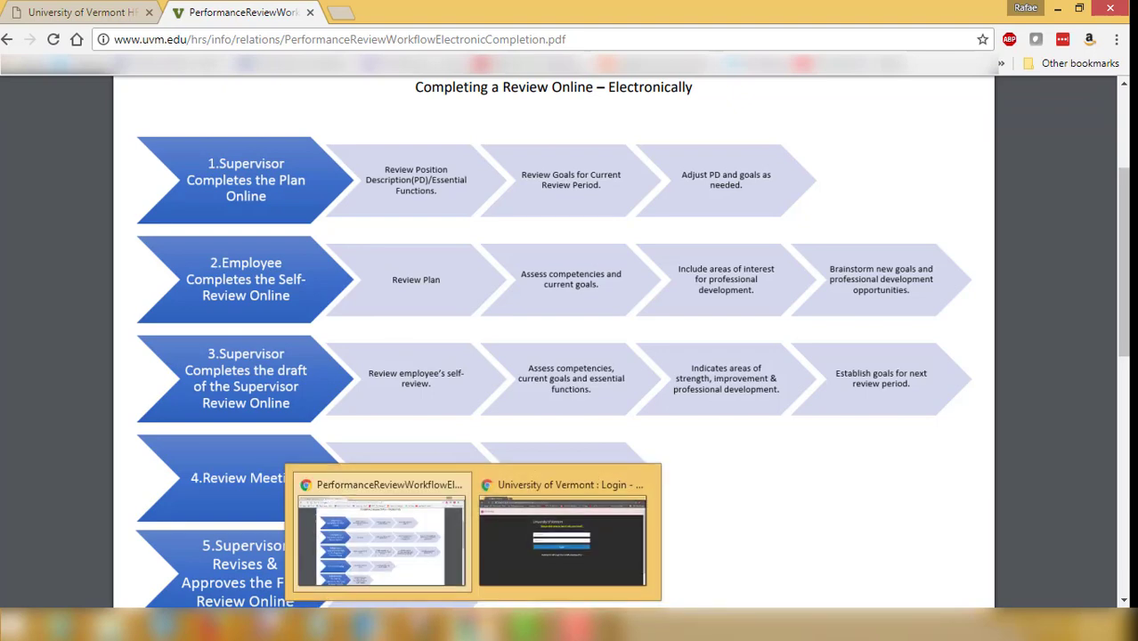
mouse_move(487, 603)
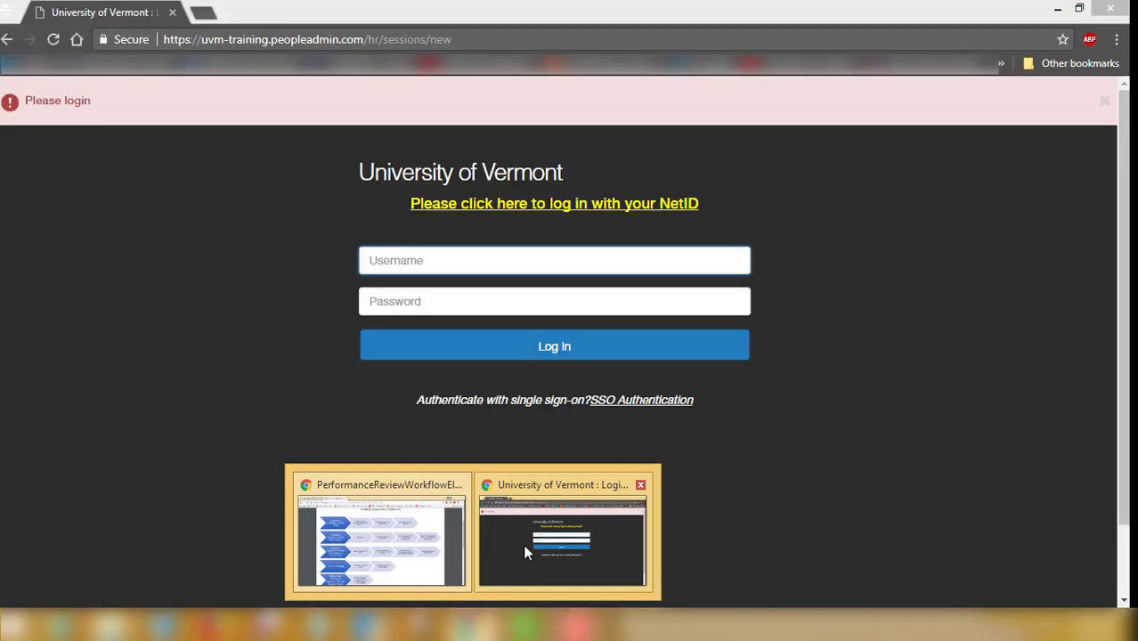
Sign in to PeopleAdmin with the university NetID through the login window
click(523, 544)
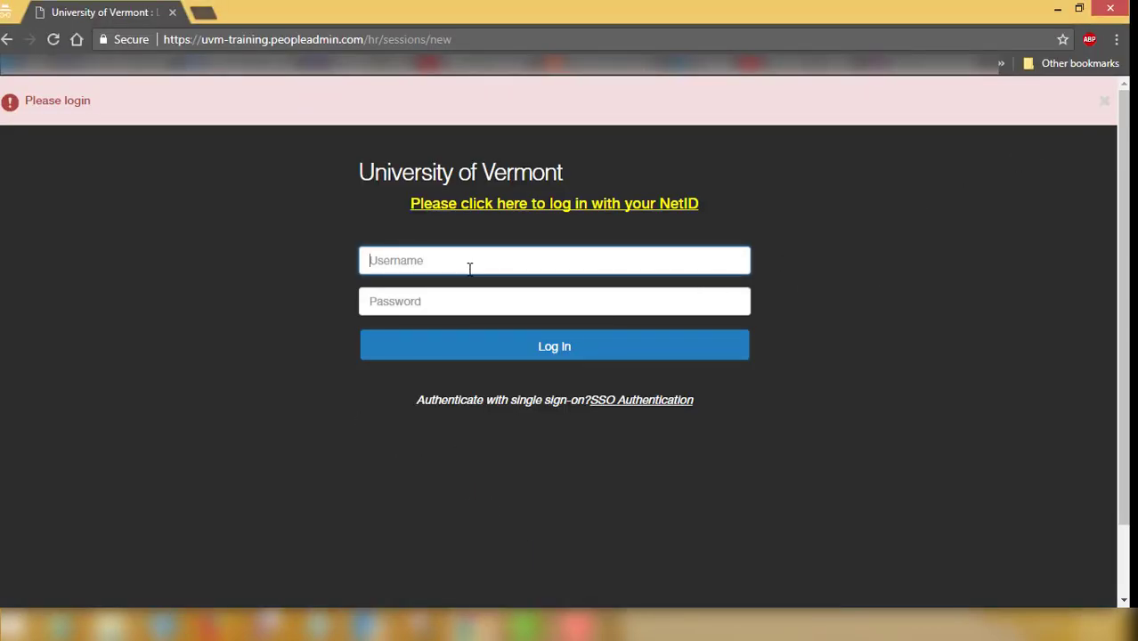
click(456, 299)
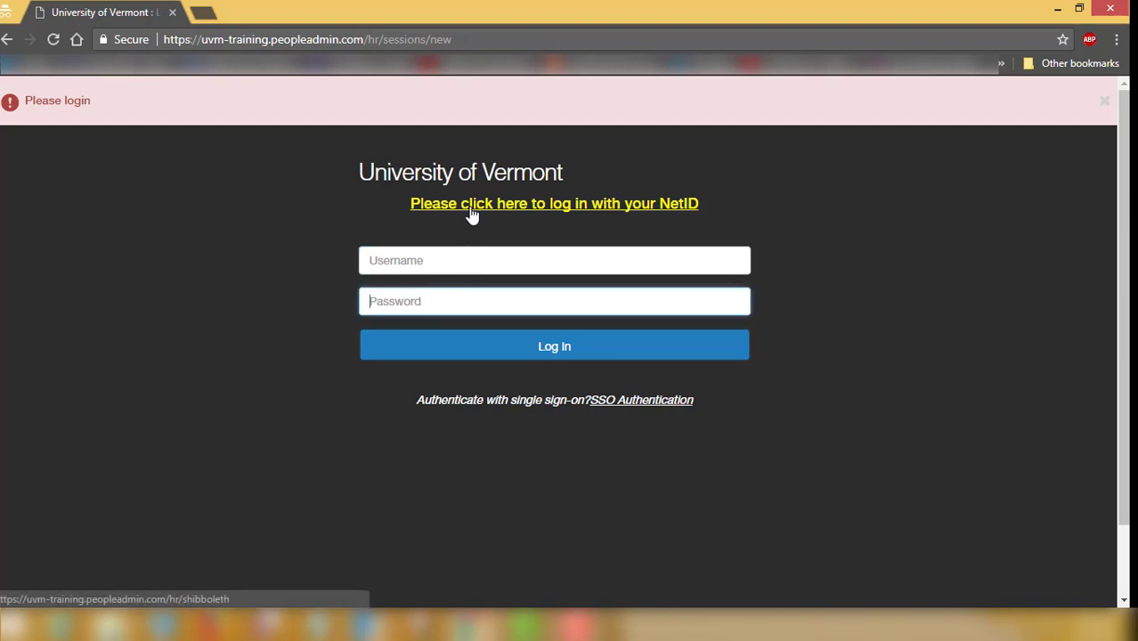
click(526, 205)
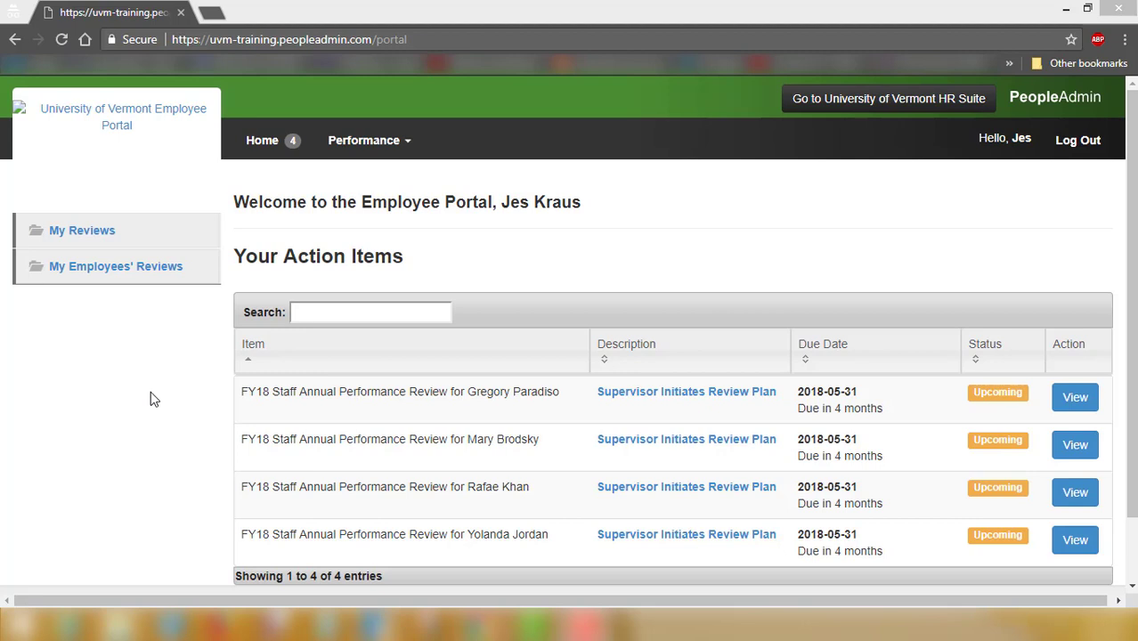
Open My Employees' Reviews and set the advanced Program Status filter to All
click(85, 270)
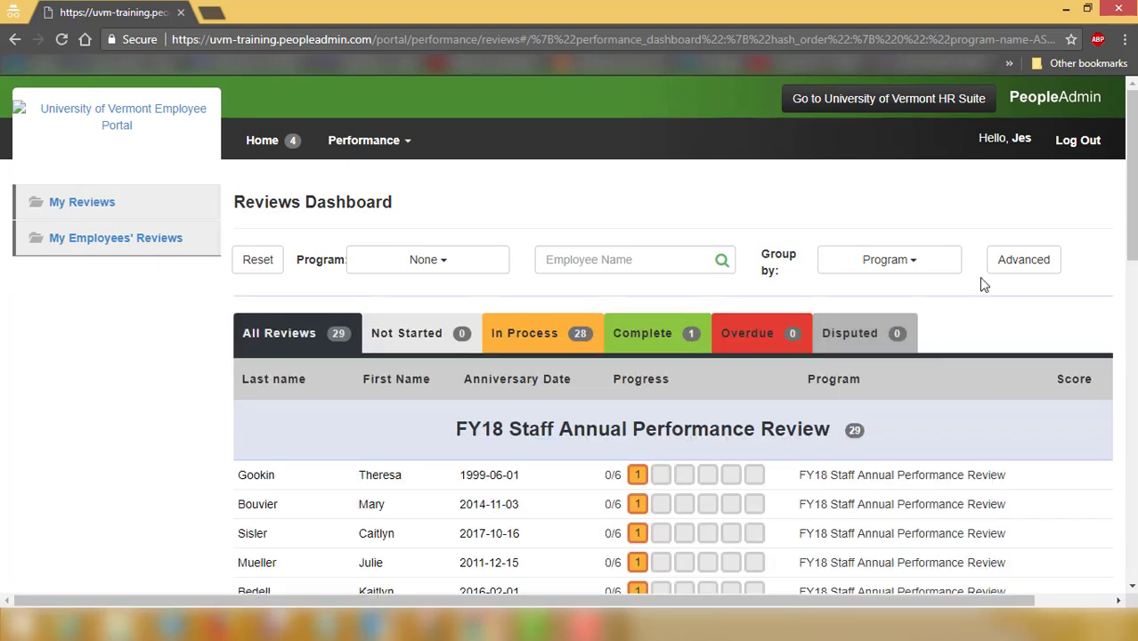
click(1011, 267)
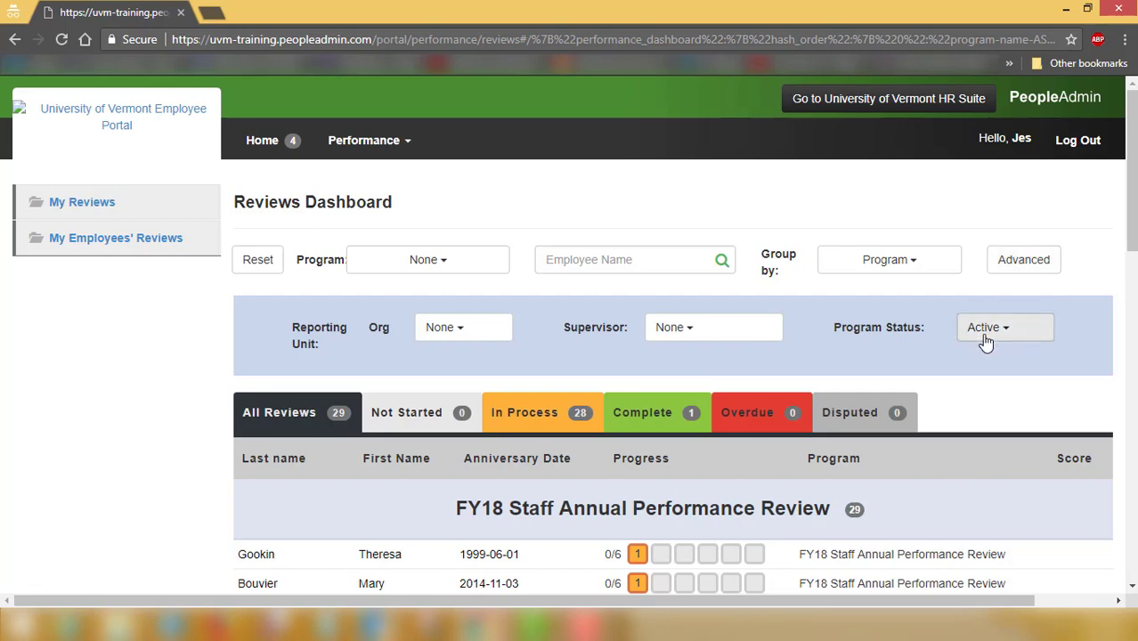
click(984, 336)
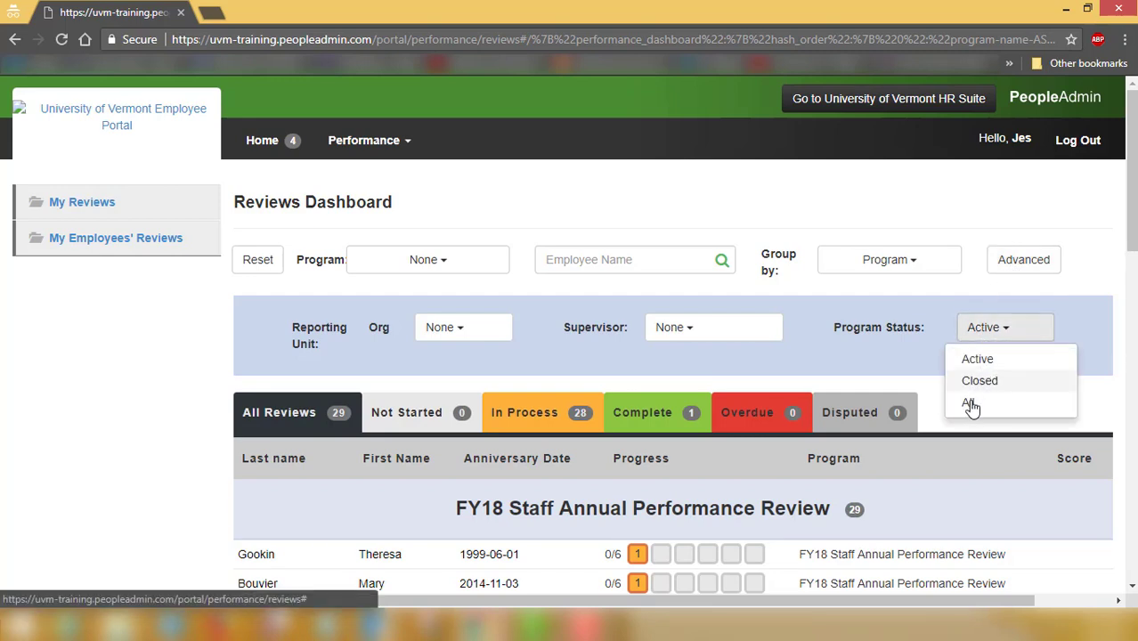
click(967, 402)
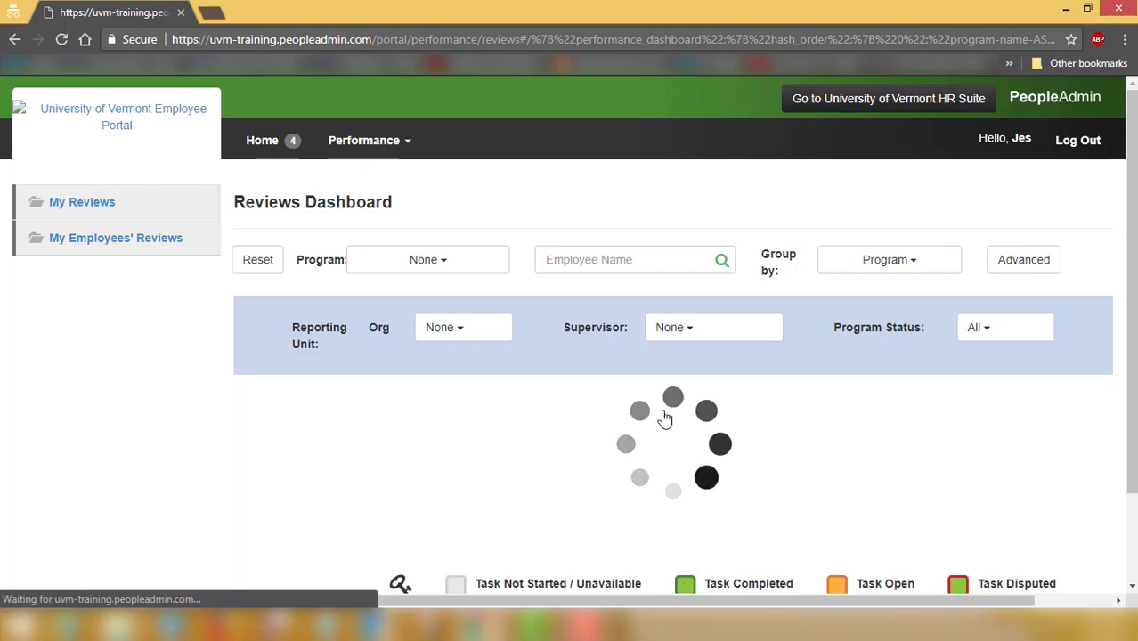
scroll(664, 414, down, 3)
scroll(664, 405, down, 1)
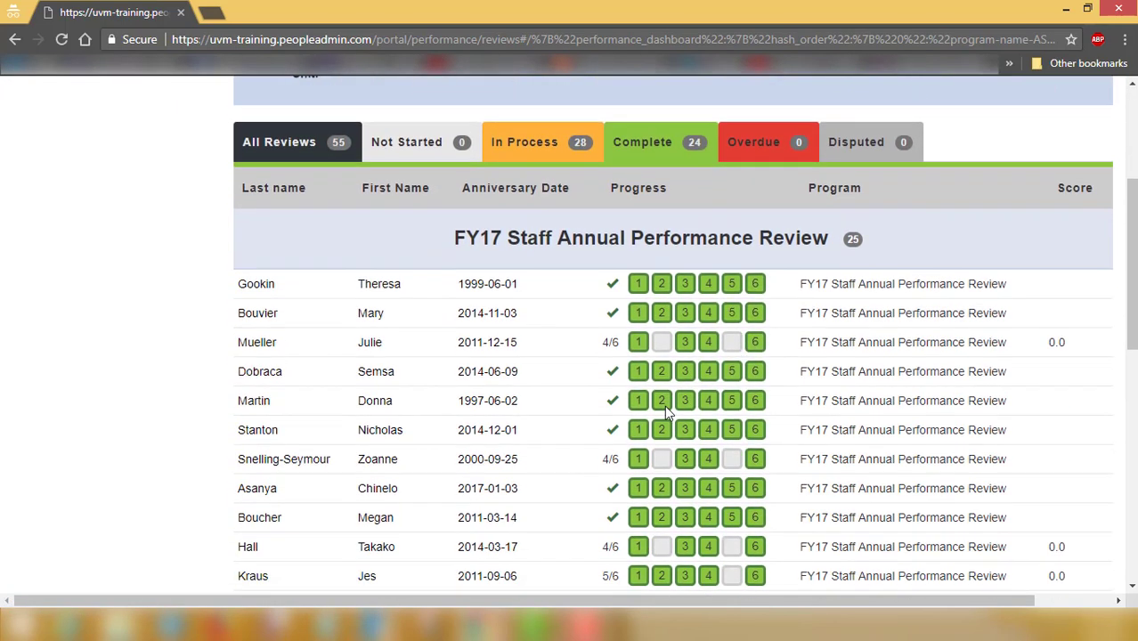
drag(1132, 332, 1118, 218)
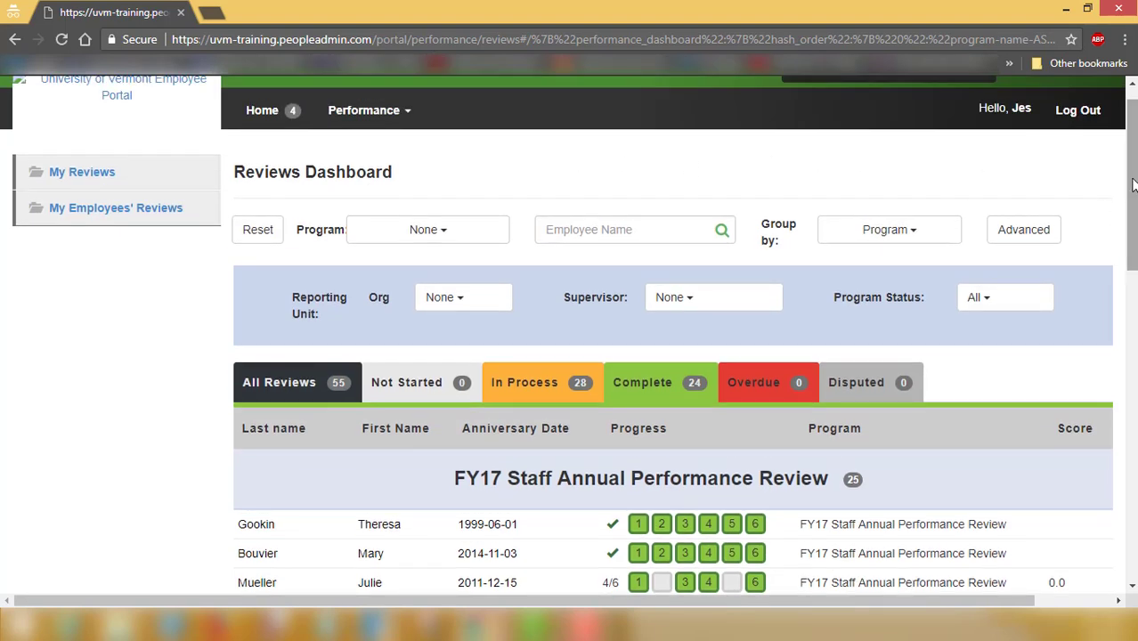
scroll(288, 181, up, 1)
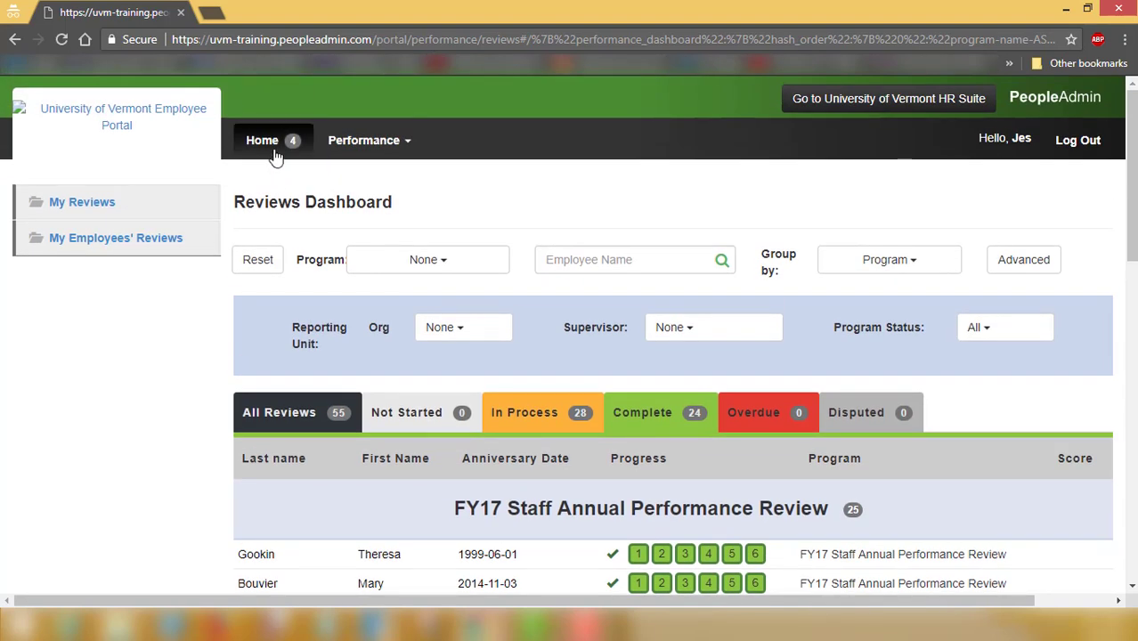
Open the employee's Plan (Step 1) from the Supervisor Initiates Review Plan action item
click(272, 148)
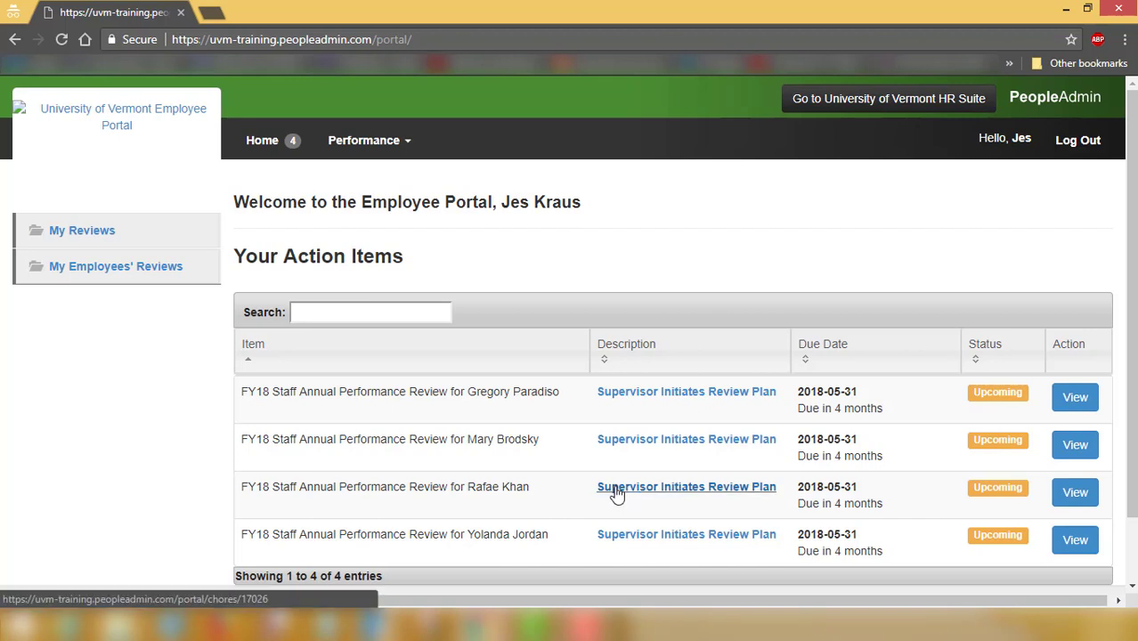
mouse_move(477, 623)
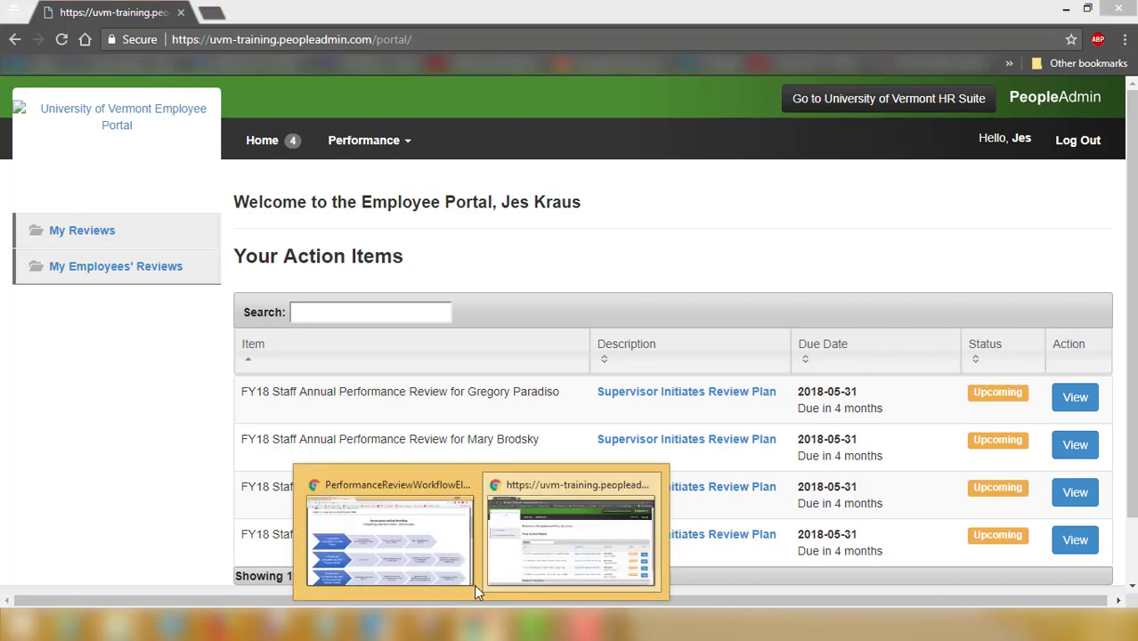
click(383, 539)
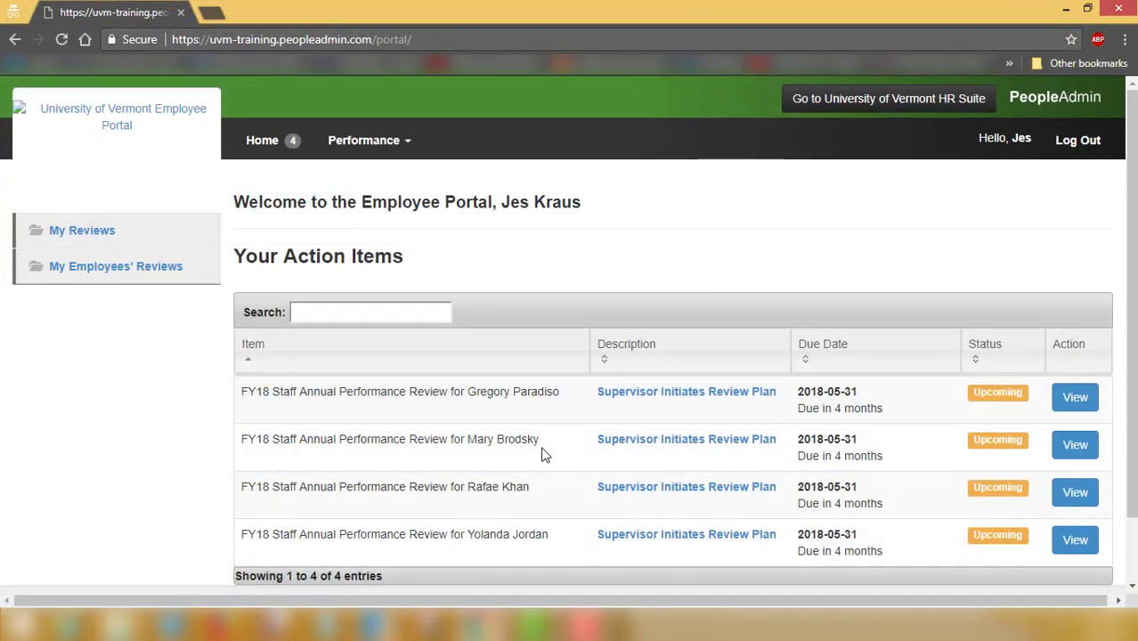
click(615, 493)
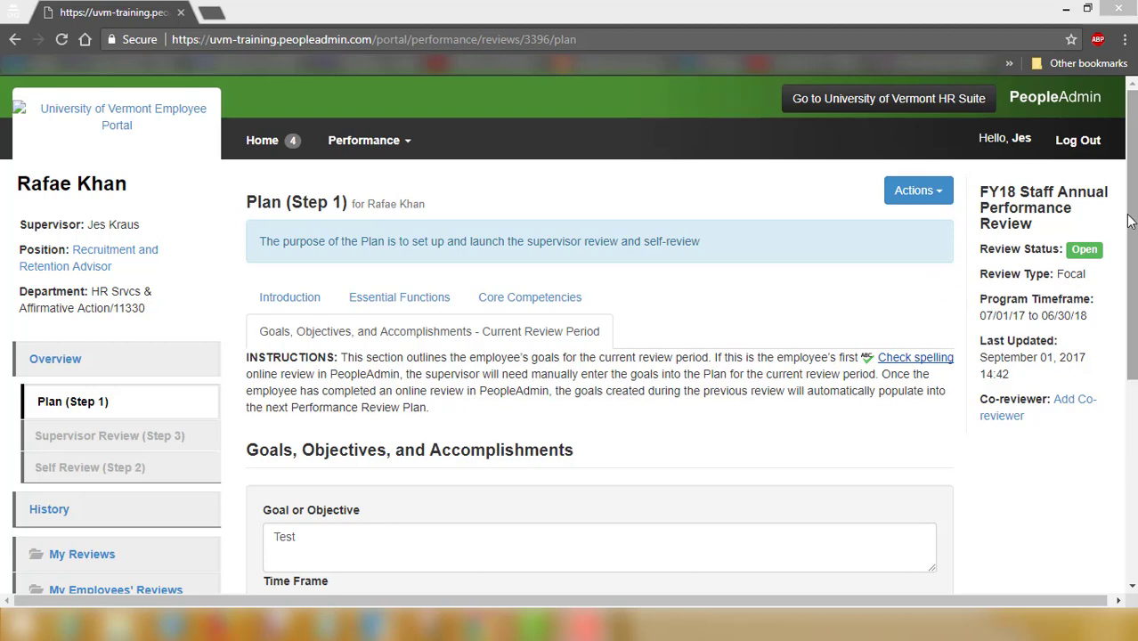
Save the plan as a draft, review its Essential Functions, then view Core Competencies
scroll(987, 534, down, 4)
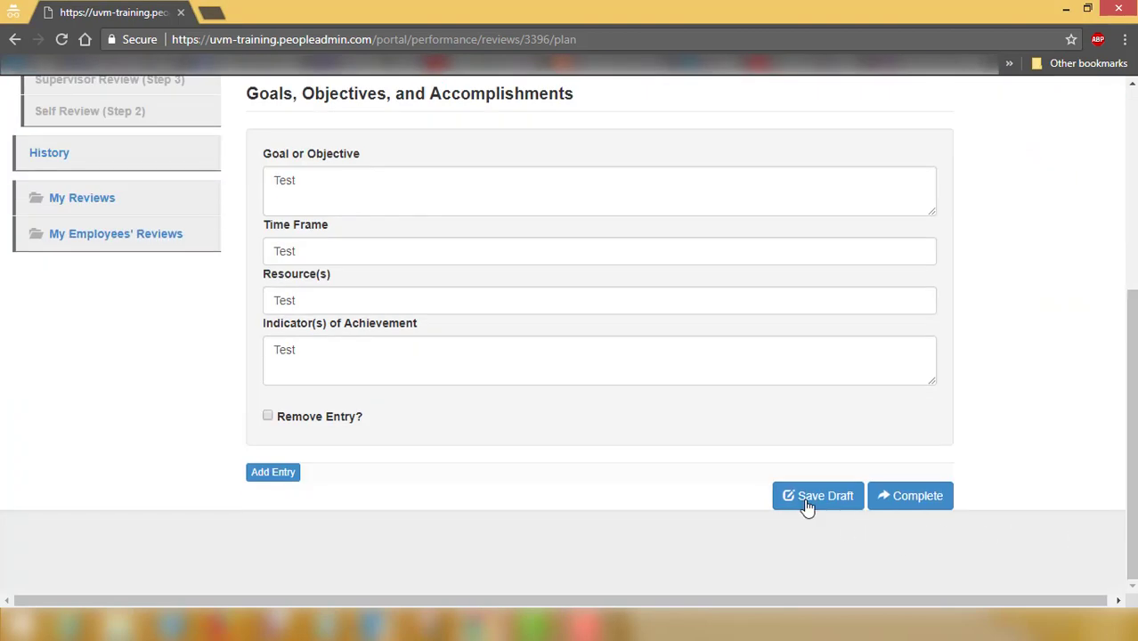
click(806, 504)
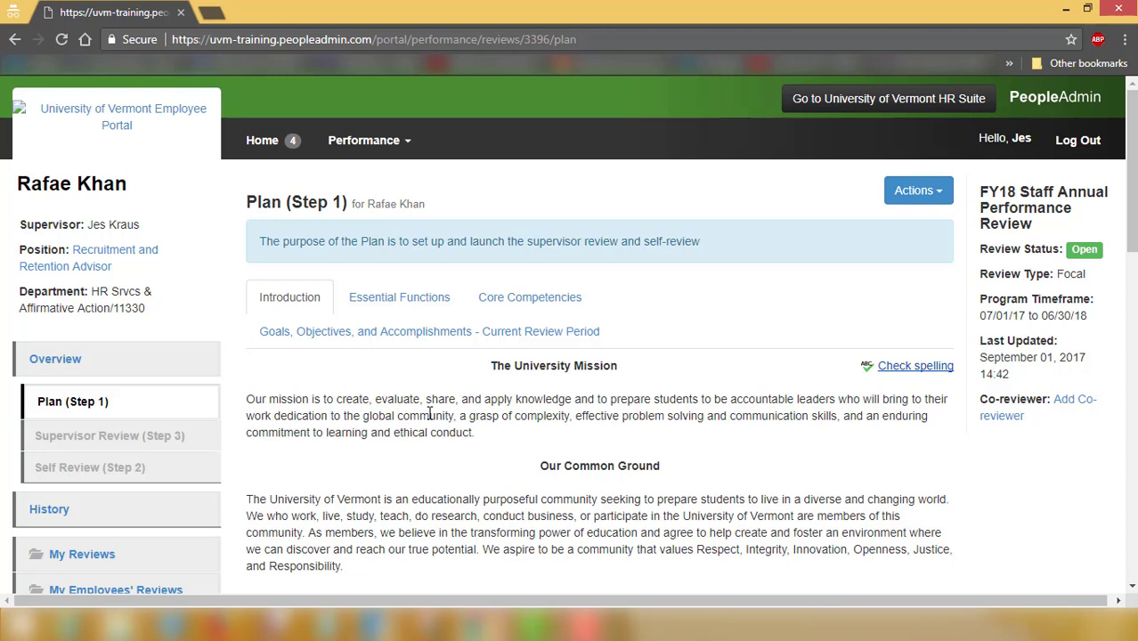
click(408, 305)
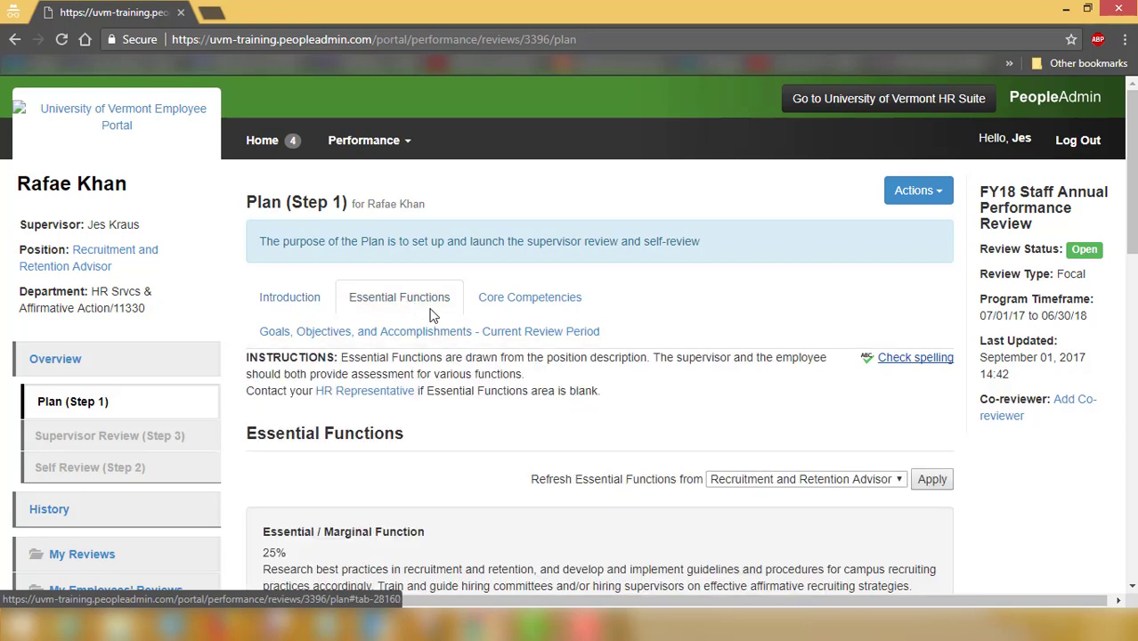
scroll(456, 428, down, 3)
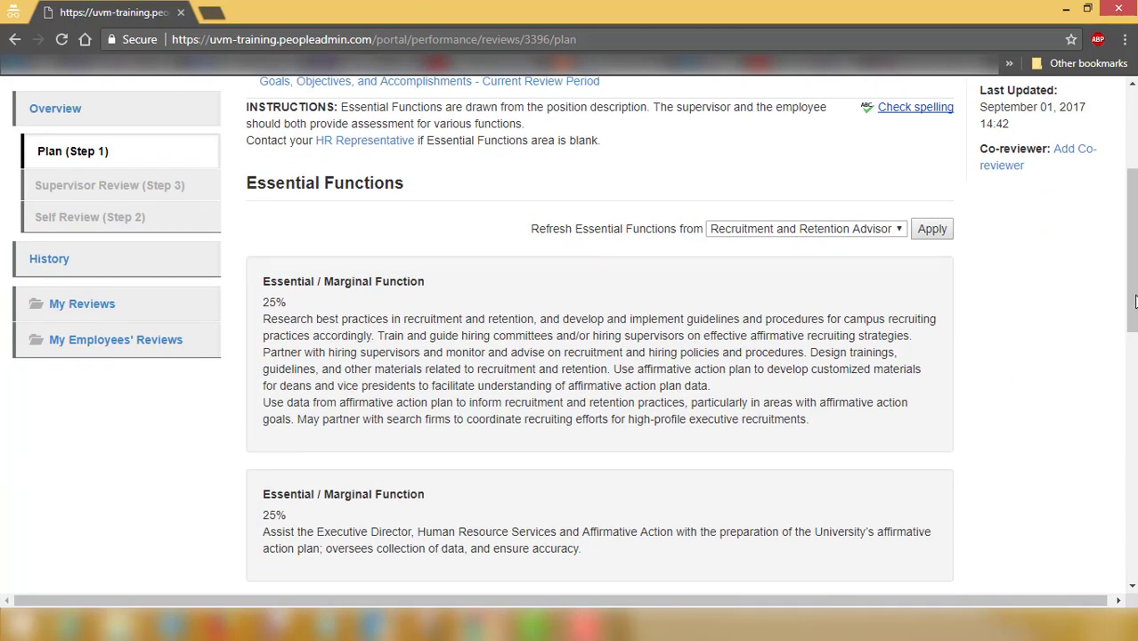
drag(1132, 292, 1129, 197)
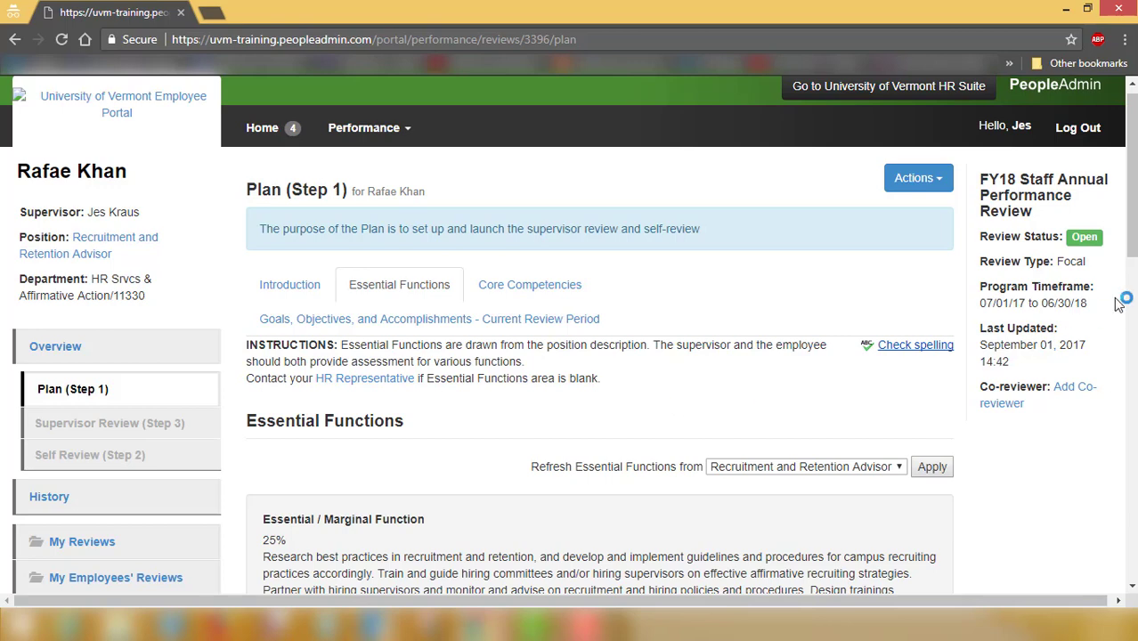
mouse_move(1131, 247)
mouse_down()
mouse_move(1131, 314)
mouse_move(1133, 258)
mouse_up()
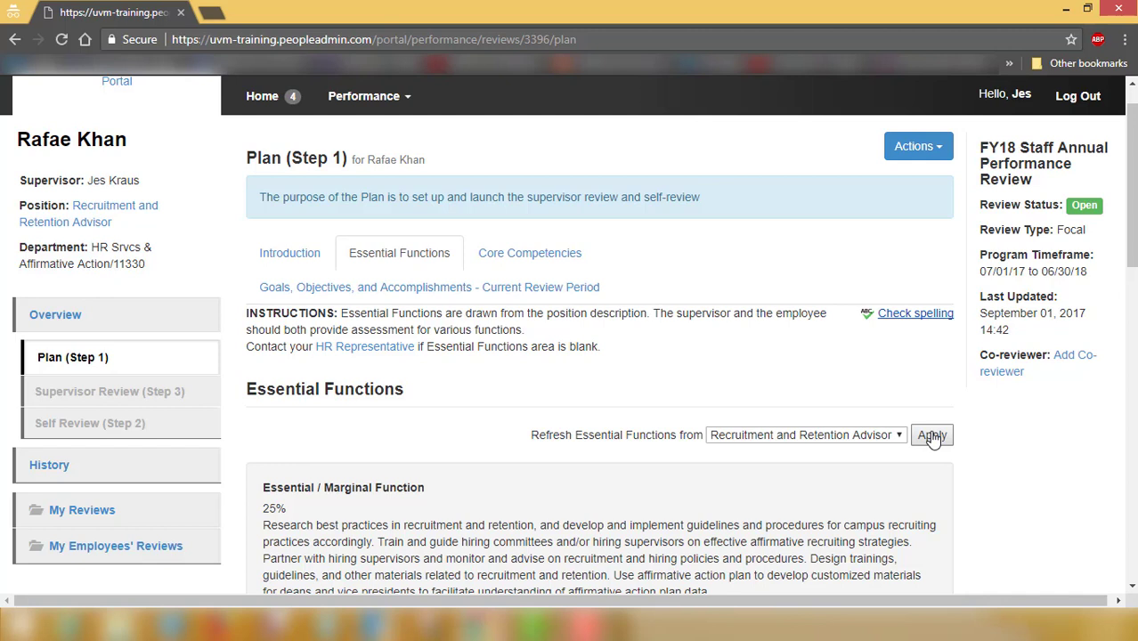
click(537, 253)
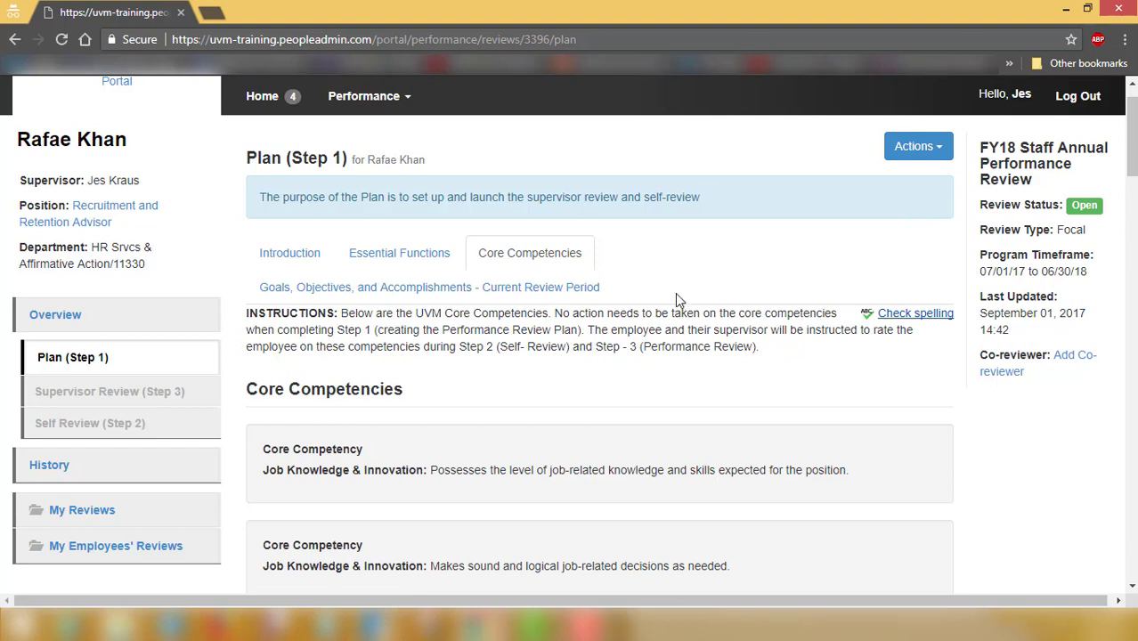
Show the Goals, Objectives, and Accomplishments section and put the cursor in the Goal box
click(469, 285)
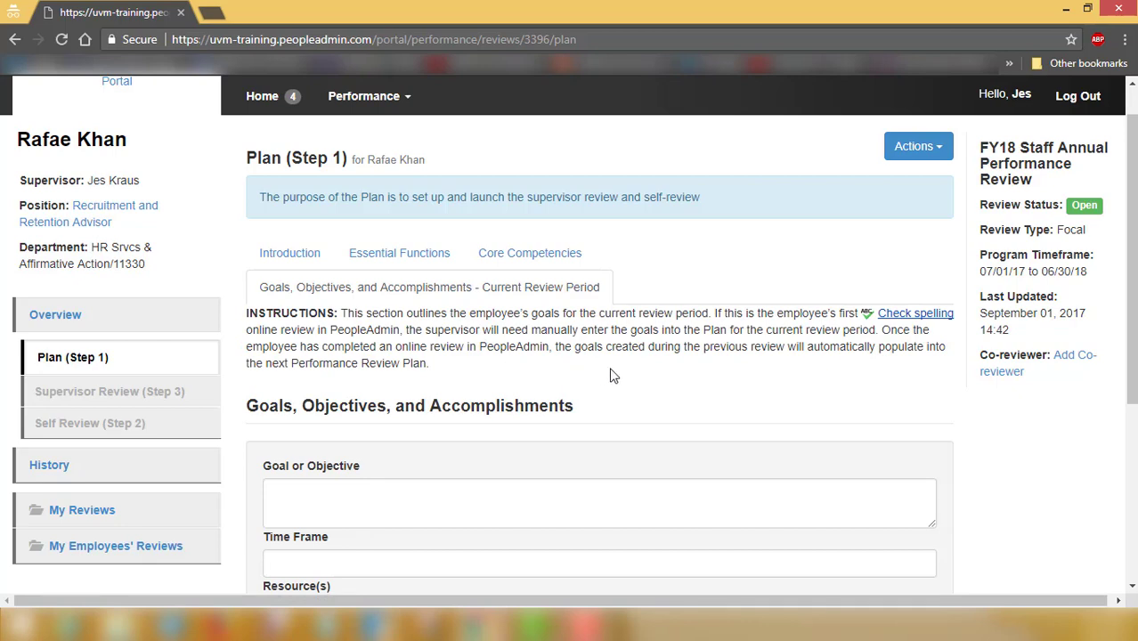
scroll(614, 375, down, 1)
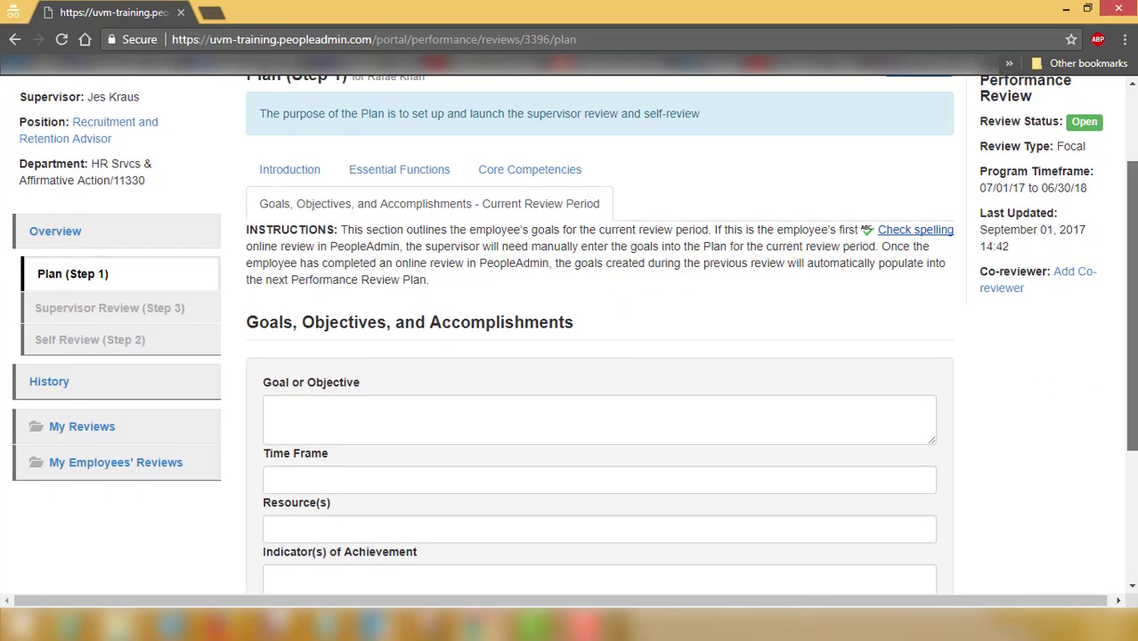
scroll(1124, 412, down, 1)
drag(1122, 410, 1116, 447)
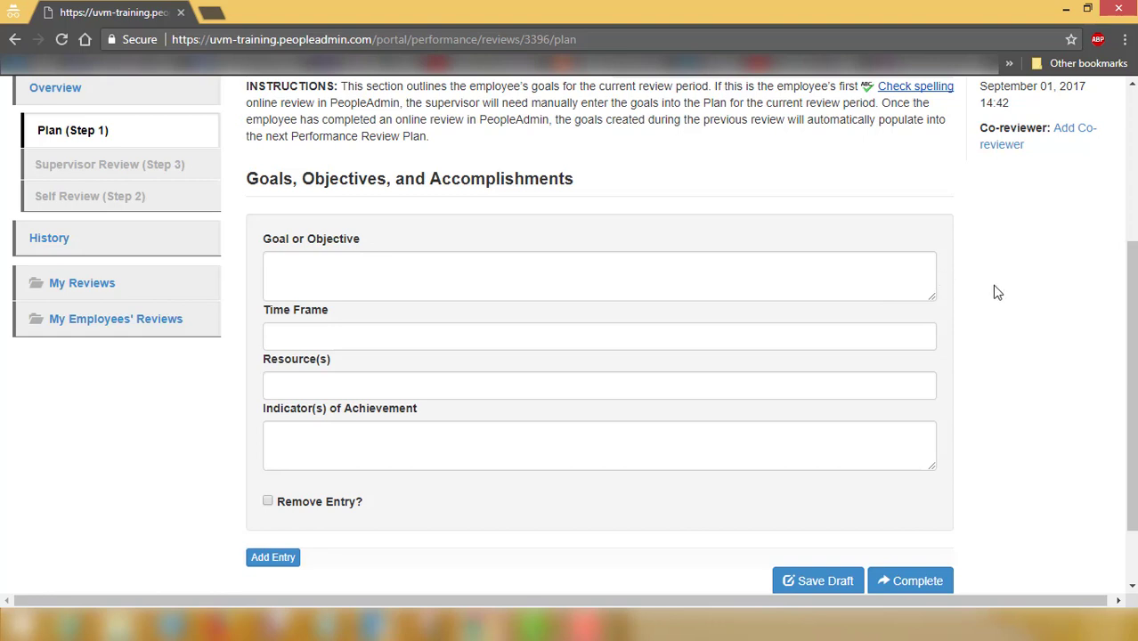
click(773, 273)
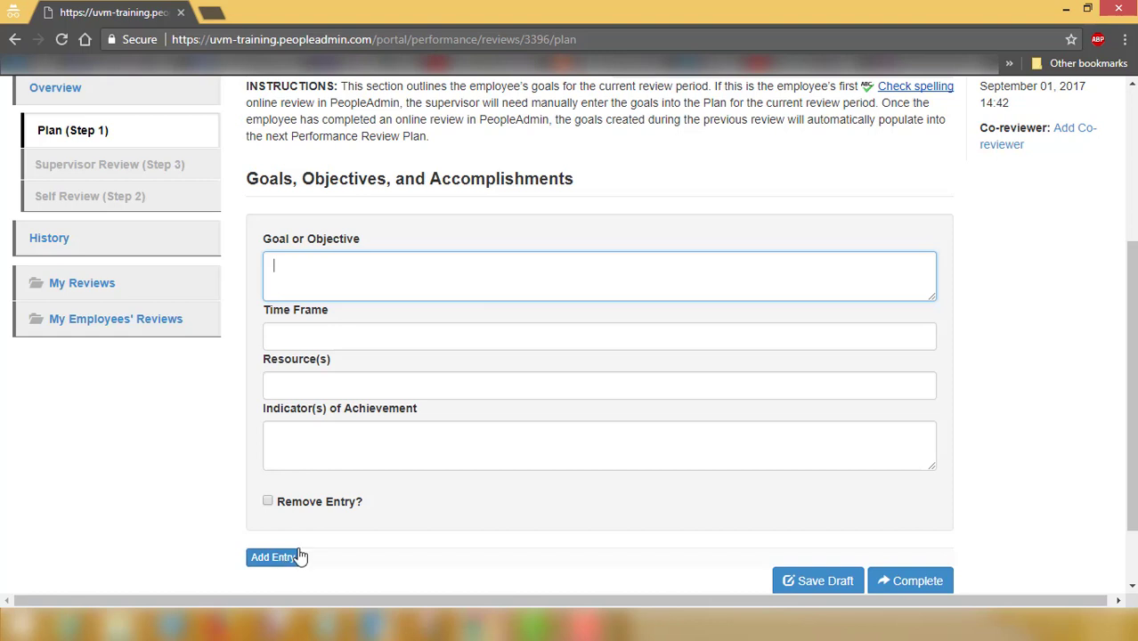
Enter 'Test' as the goal, time frame, resources and indicators
text(Test)
key(Tab)
text(Test)
key(Tab)
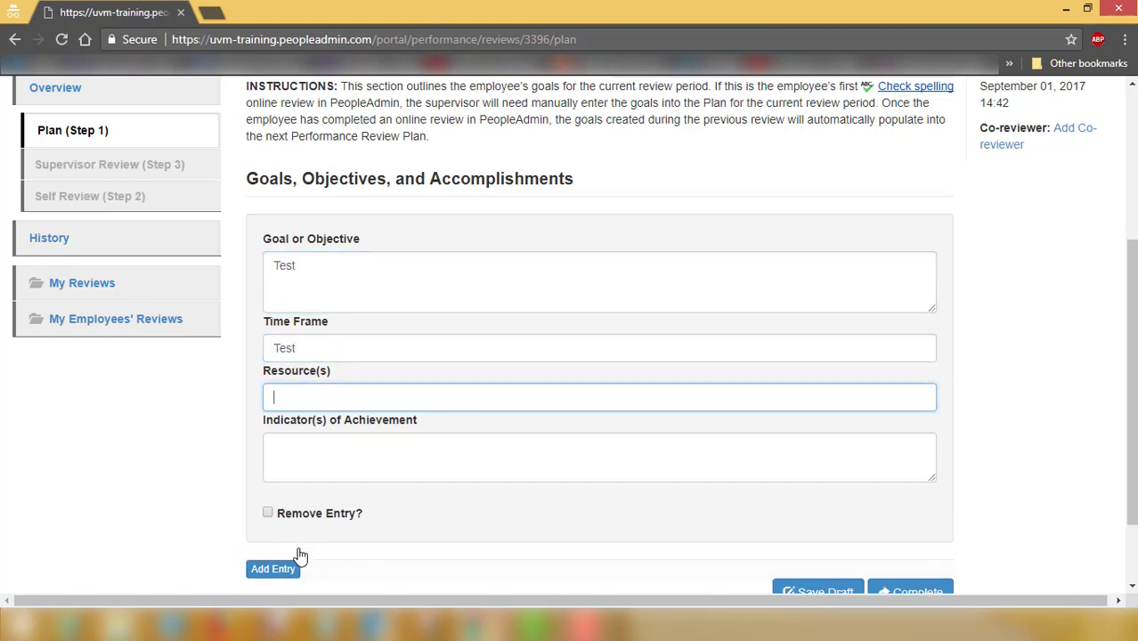
text(Test)
key(Tab)
text(Test)
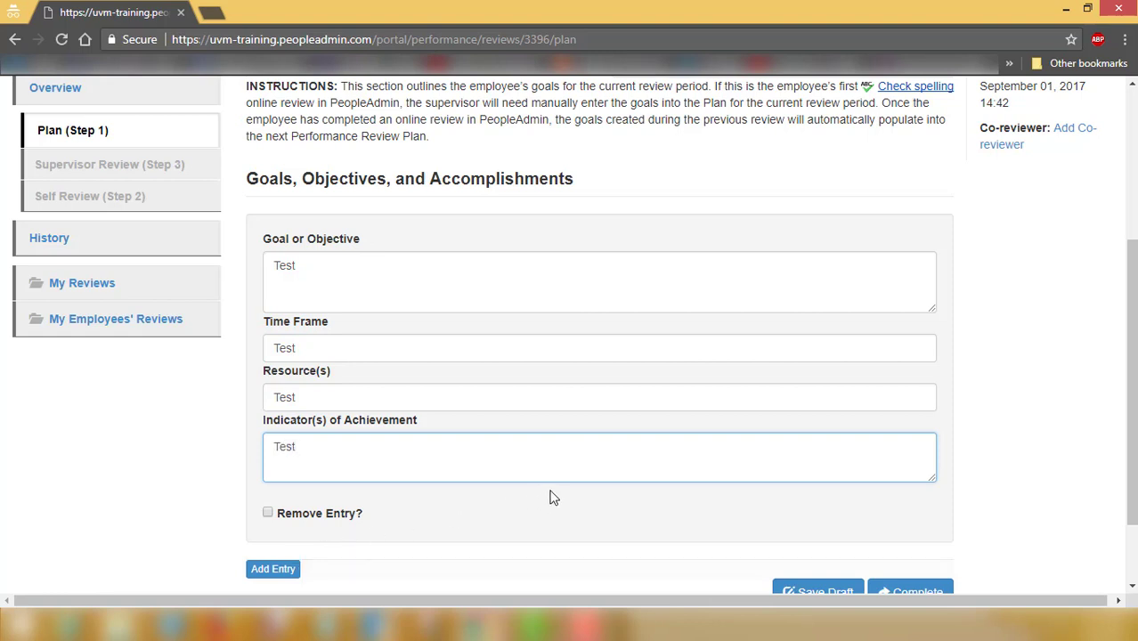
Save the goal entry as a draft and choose Complete for the plan
scroll(549, 498, down, 1)
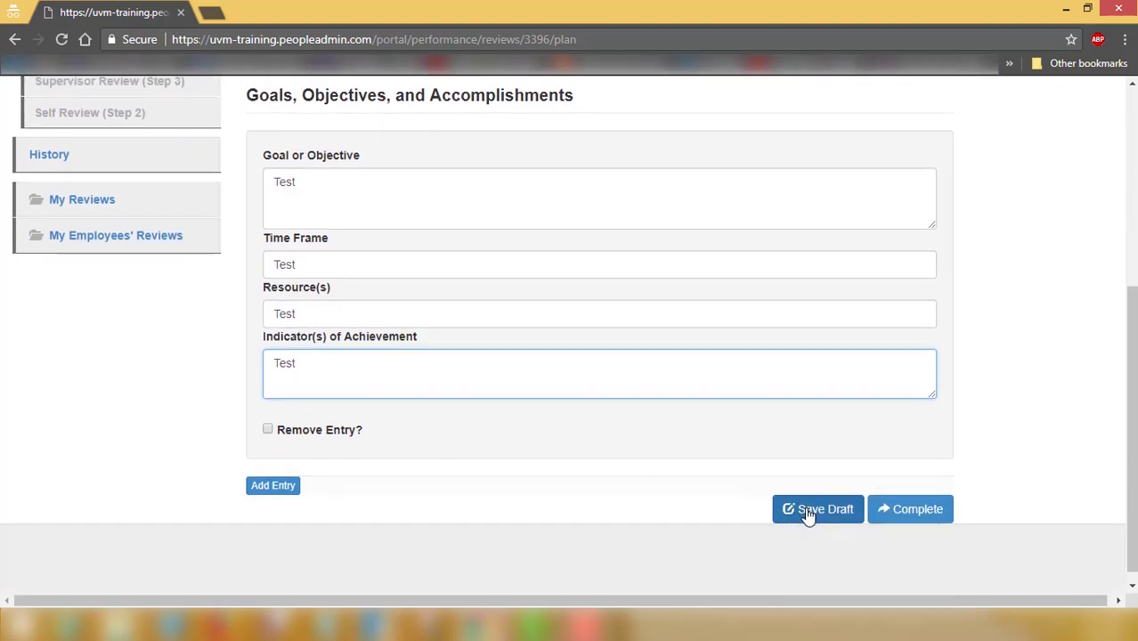
click(1009, 414)
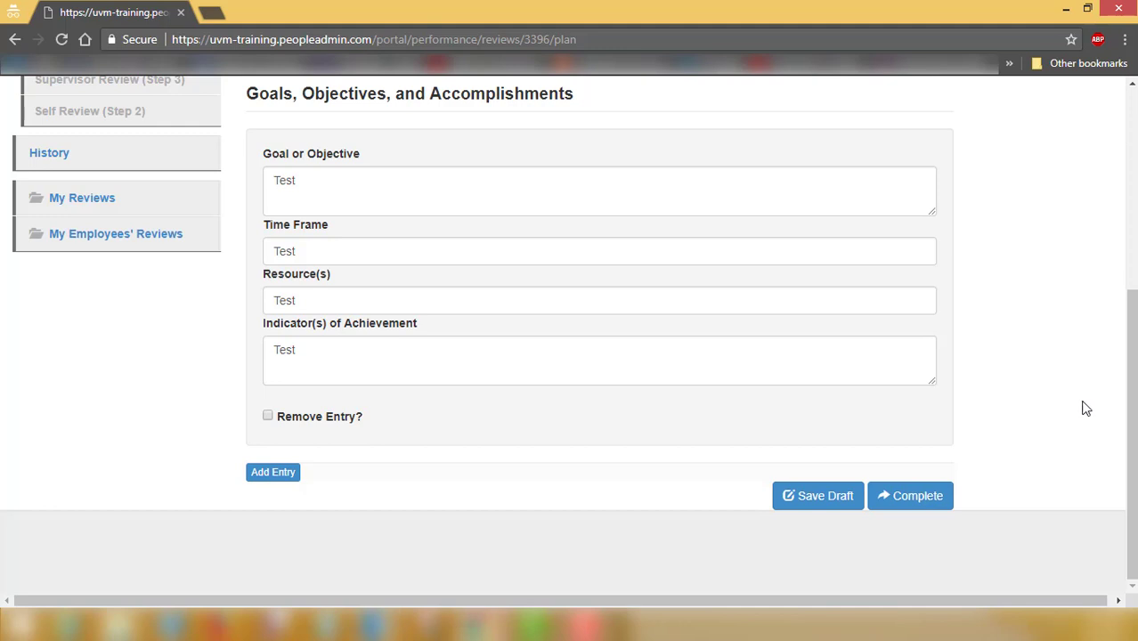
click(920, 504)
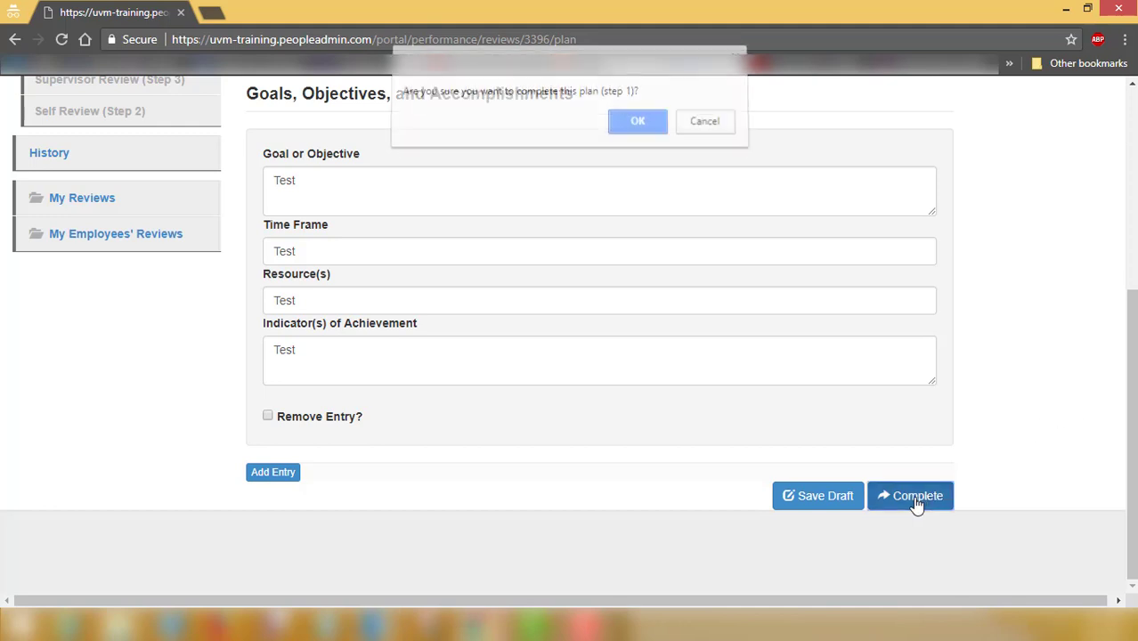
Confirm completing Plan (Step 1) and bring the workflow PDF window back to front
click(643, 131)
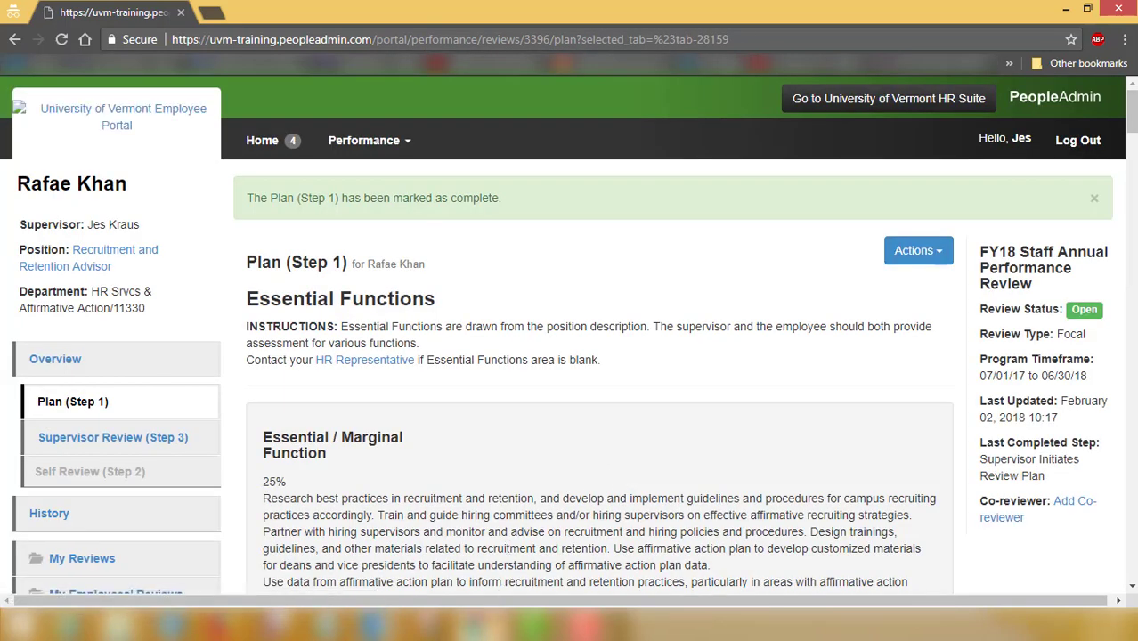
mouse_move(481, 623)
click(388, 532)
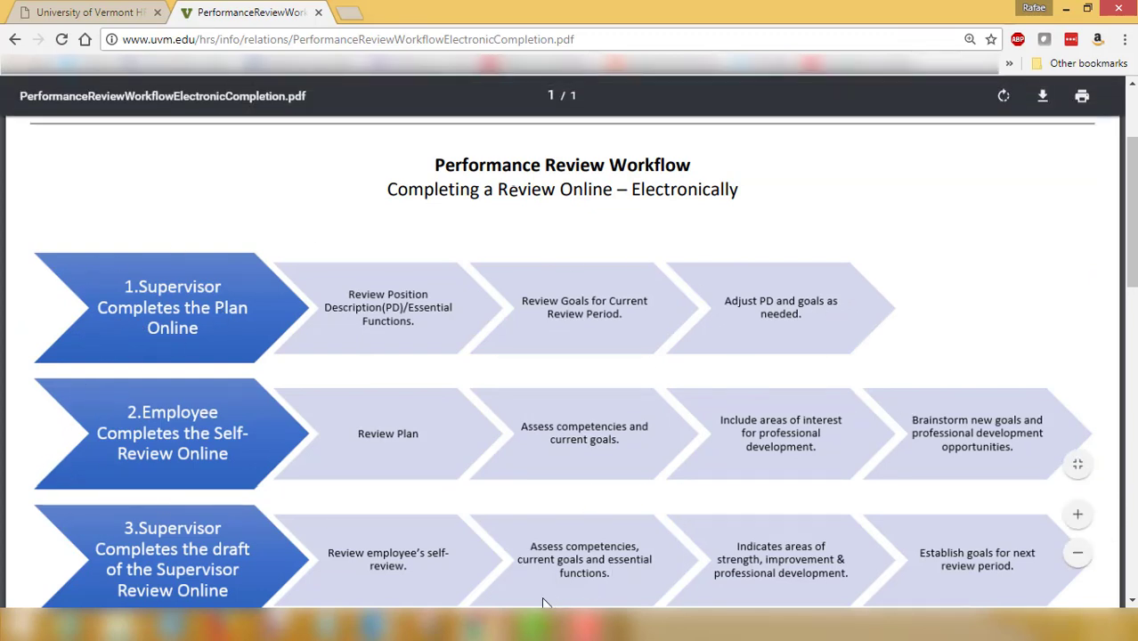
Leave the Chrome PDF viewer and return to the PeopleAdmin Employee Portal window
mouse_move(481, 629)
click(571, 539)
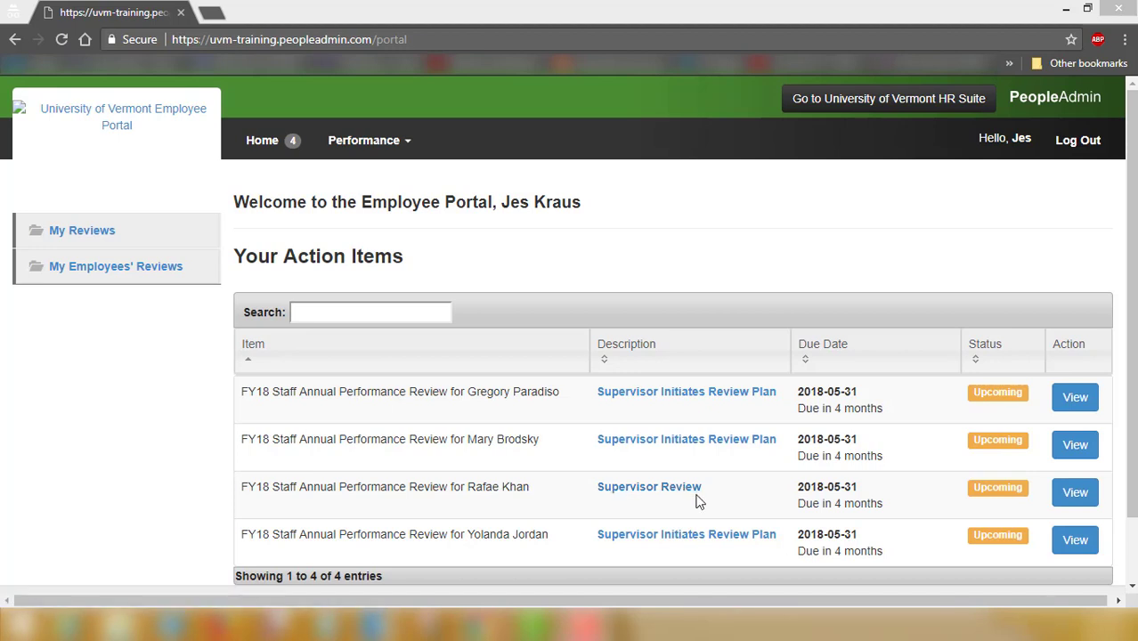
Open the employee's Supervisor Review and view their Self Review (Step 2)
click(672, 493)
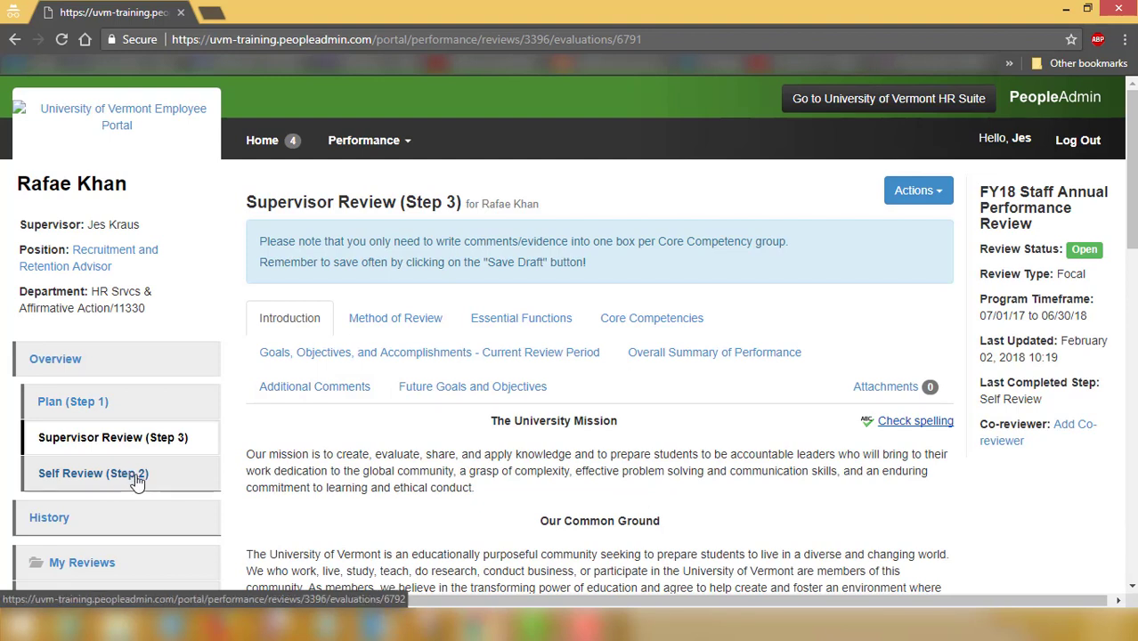
click(85, 479)
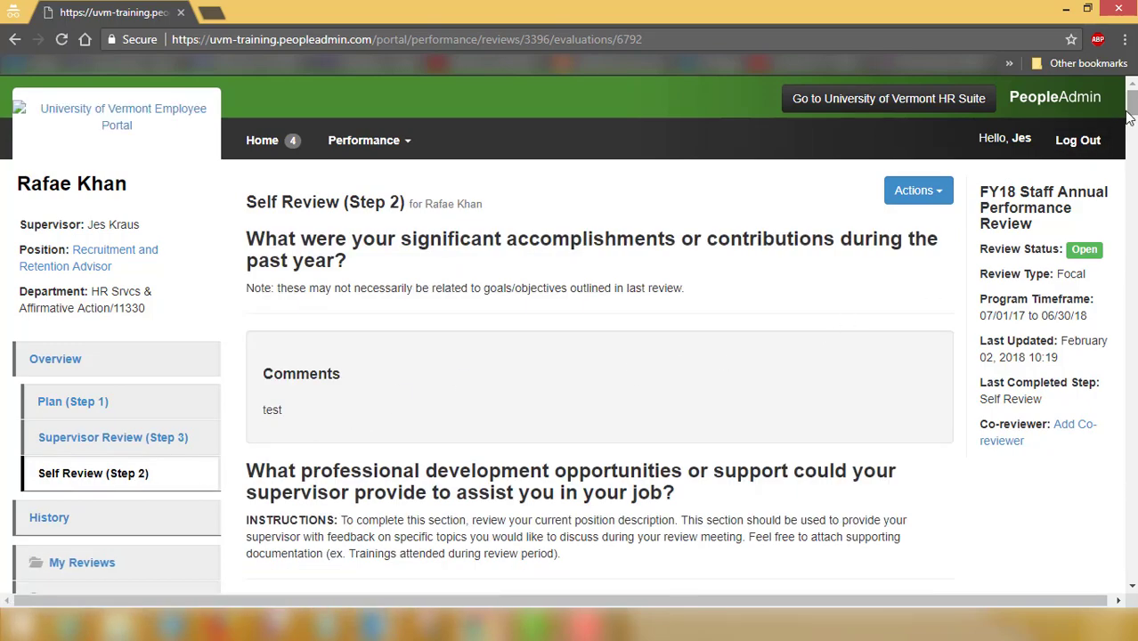
mouse_move(1131, 105)
mouse_down()
mouse_move(1127, 176)
mouse_move(1131, 101)
mouse_up()
Open Supervisor Review (Step 3) in a new tab, then bring the workflow PDF forward
middle_click(116, 443)
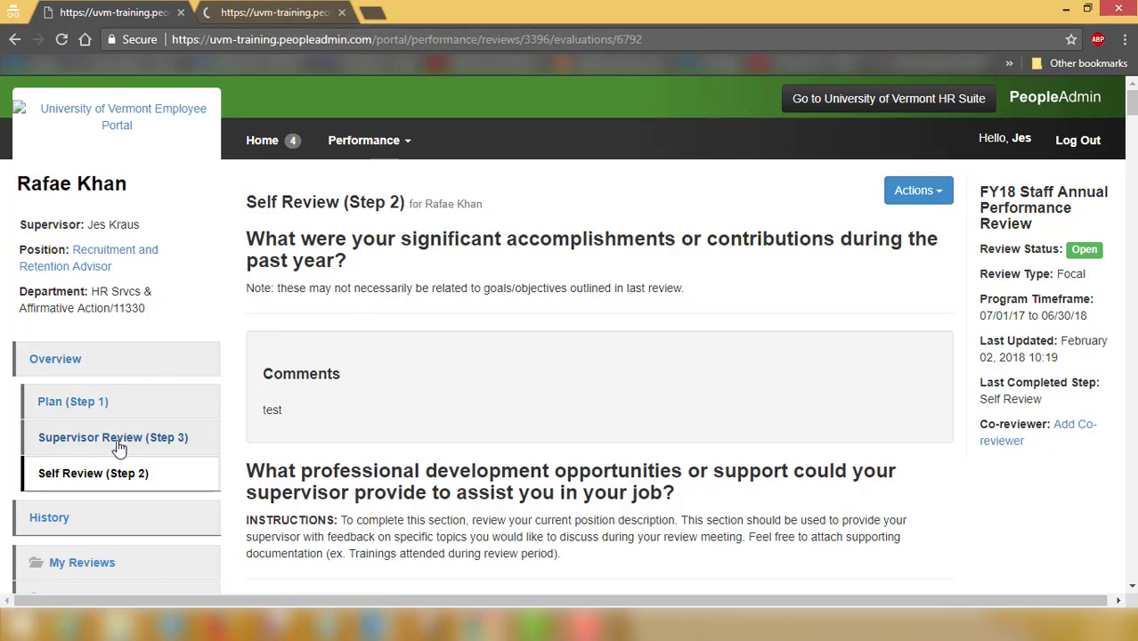
click(283, 7)
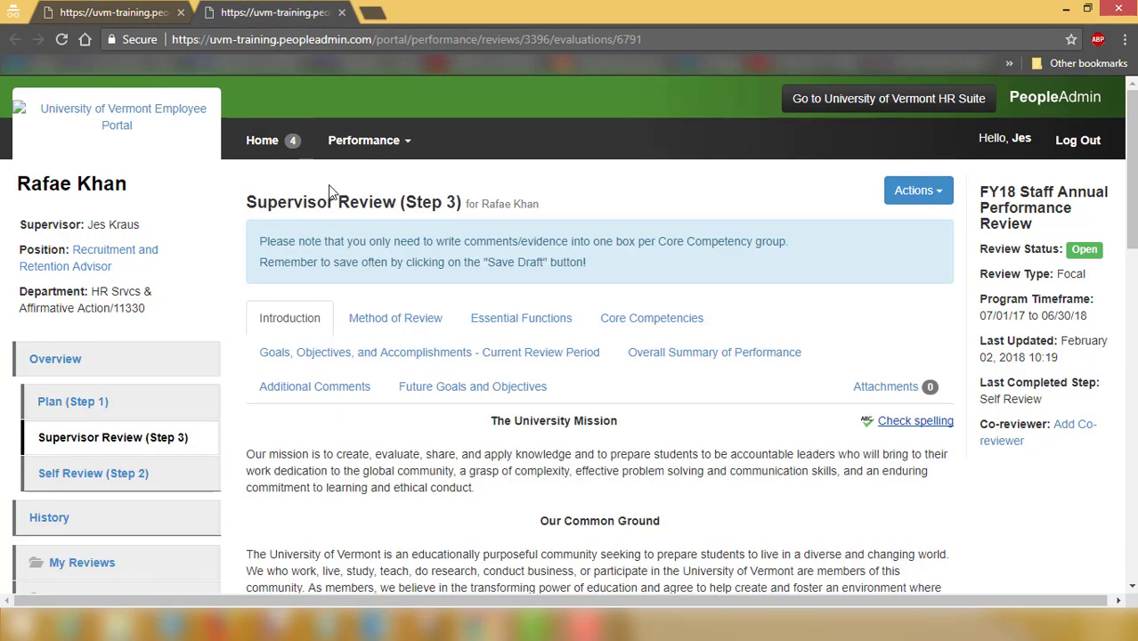
drag(249, 203, 460, 203)
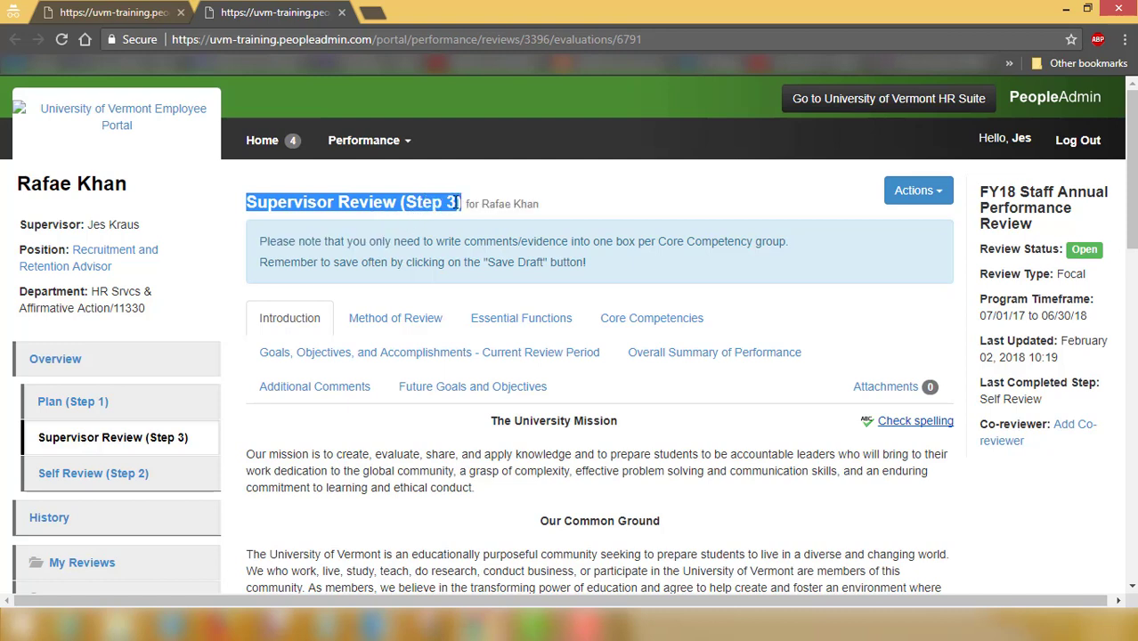
click(351, 201)
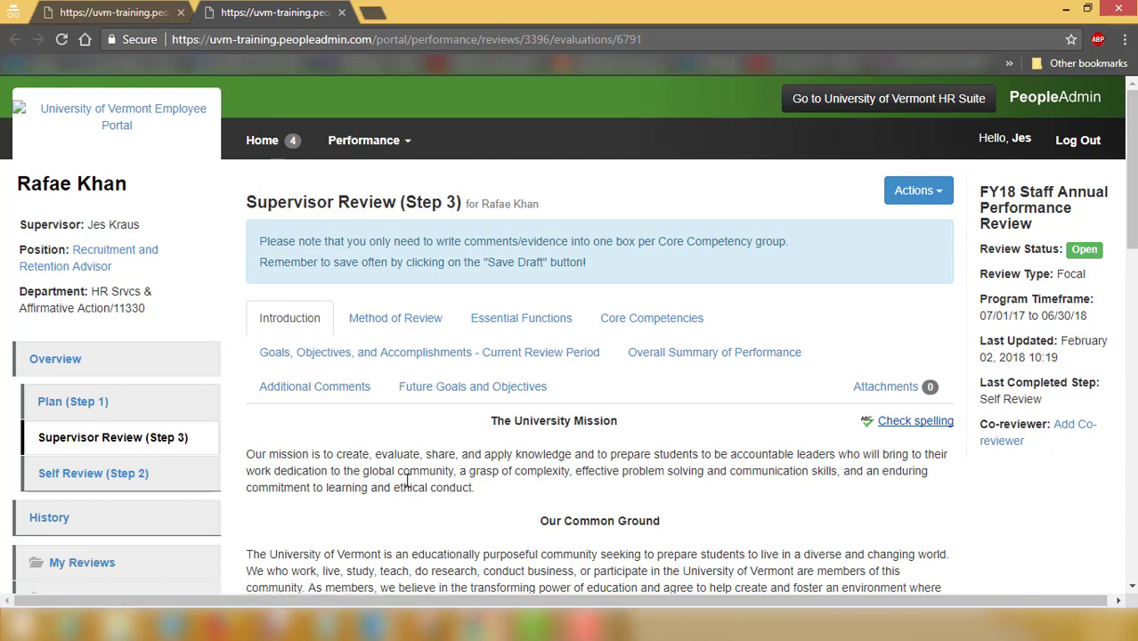
mouse_move(456, 597)
click(406, 556)
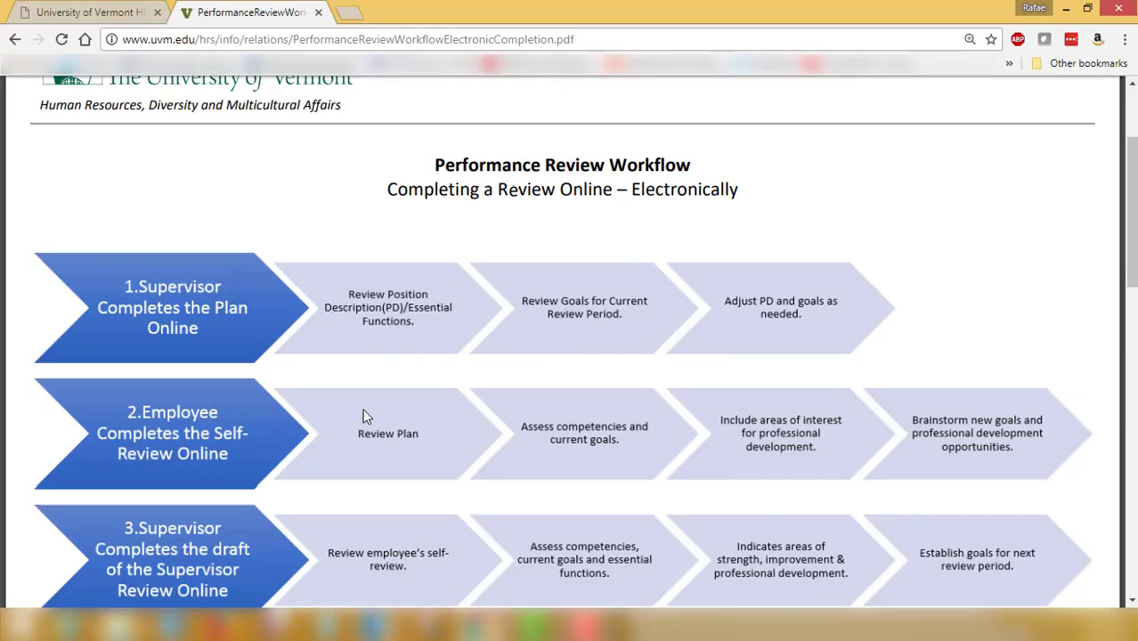
Scroll down the workflow PDF, then switch back to the Supervisor Review (Step 3) window
scroll(355, 406, down, 2)
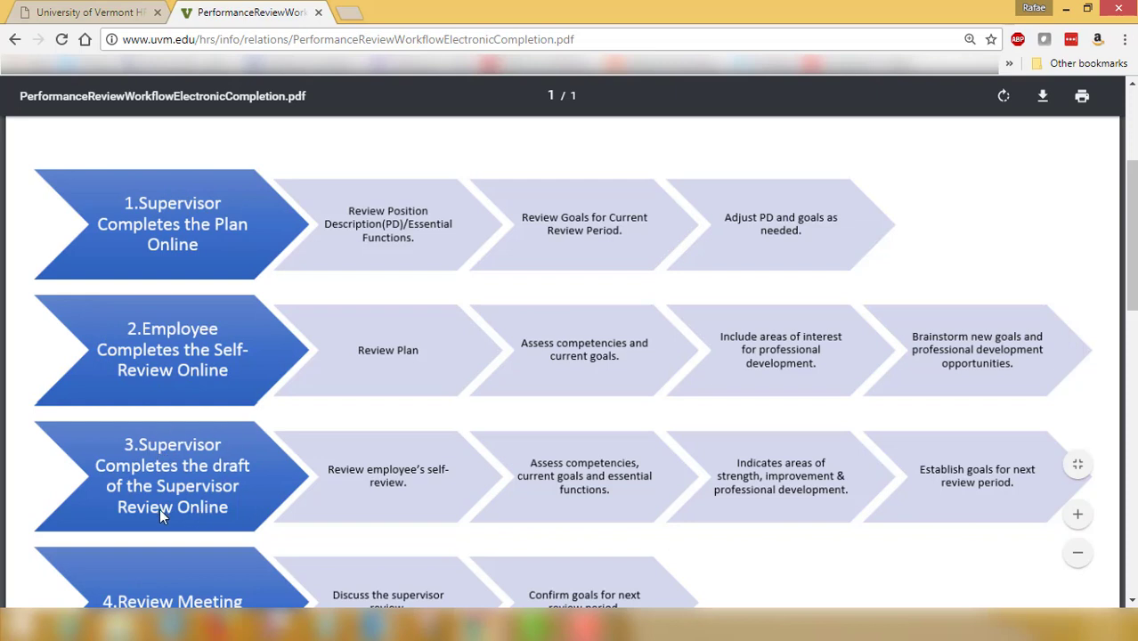
scroll(213, 469, down, 2)
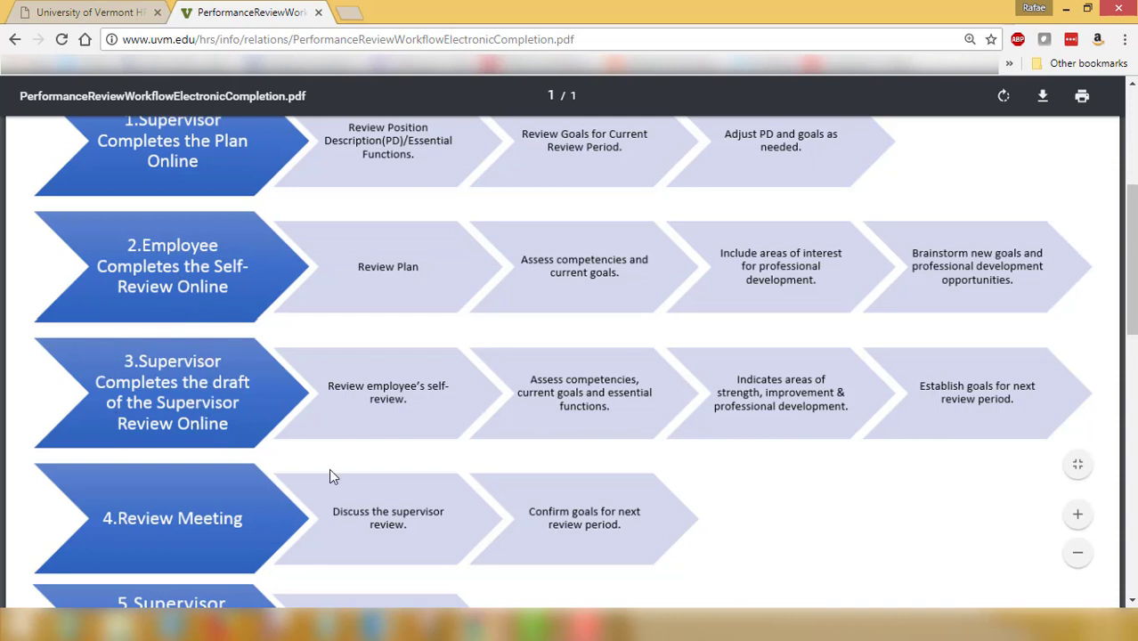
mouse_move(472, 630)
click(519, 562)
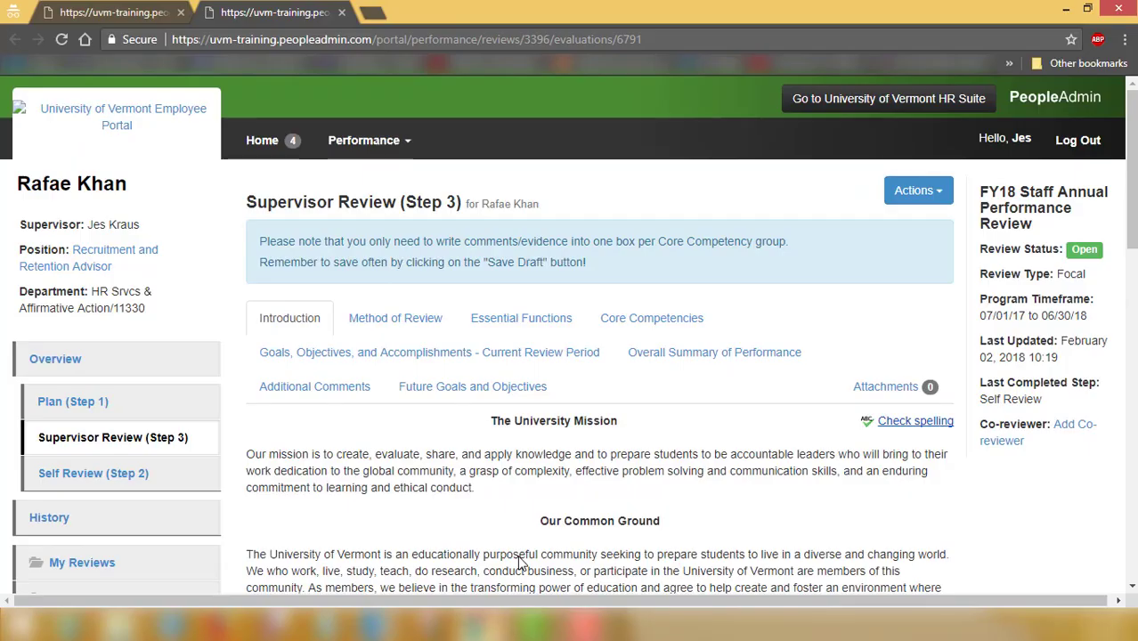
Set Method of Review to 'Completing the Online Performance Review' and save to Essential Functions
click(369, 323)
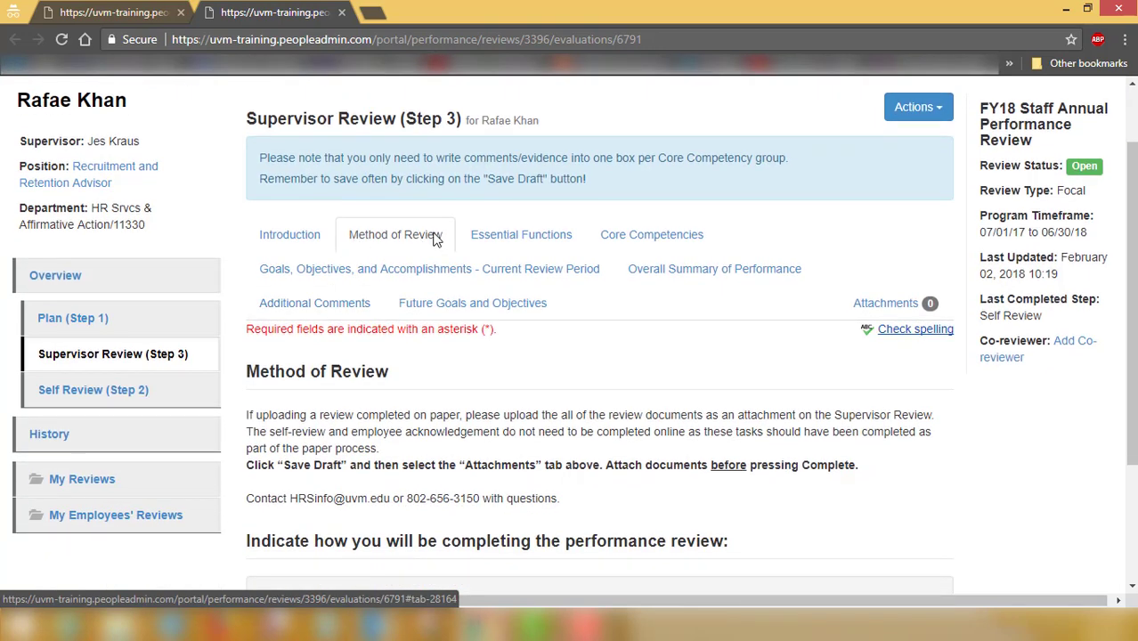
scroll(356, 237, down, 2)
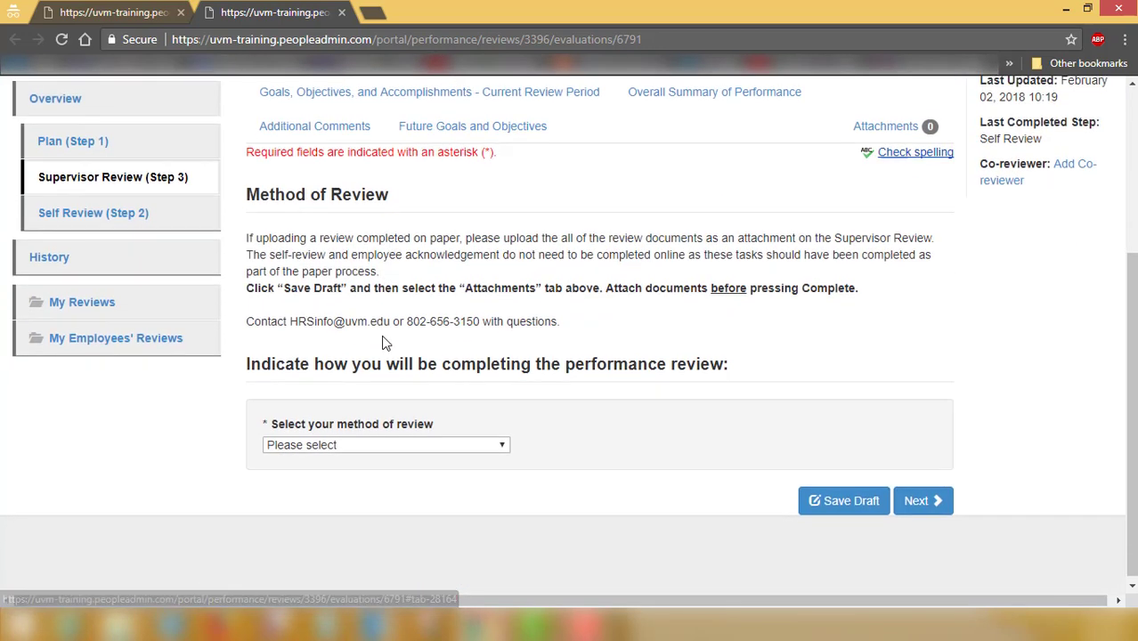
click(372, 437)
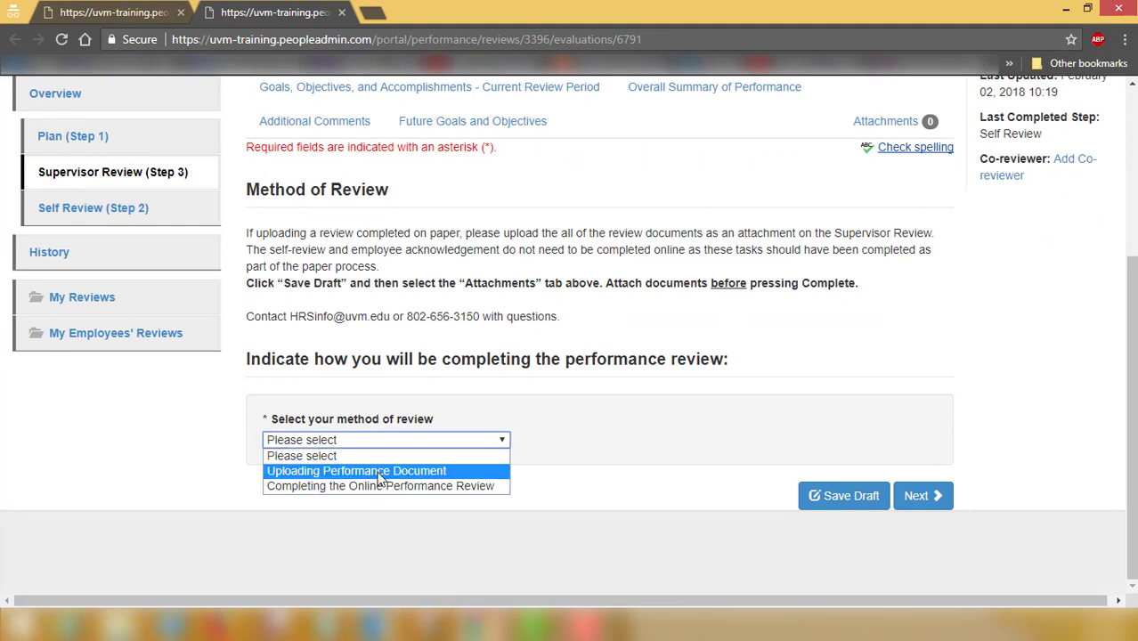
click(432, 488)
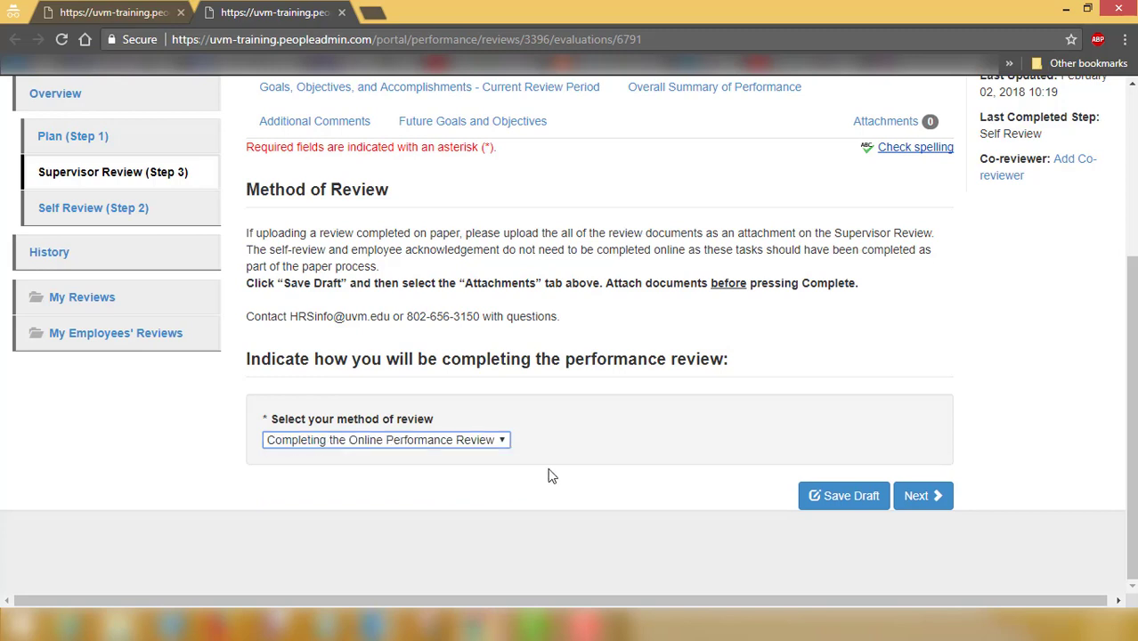
click(919, 496)
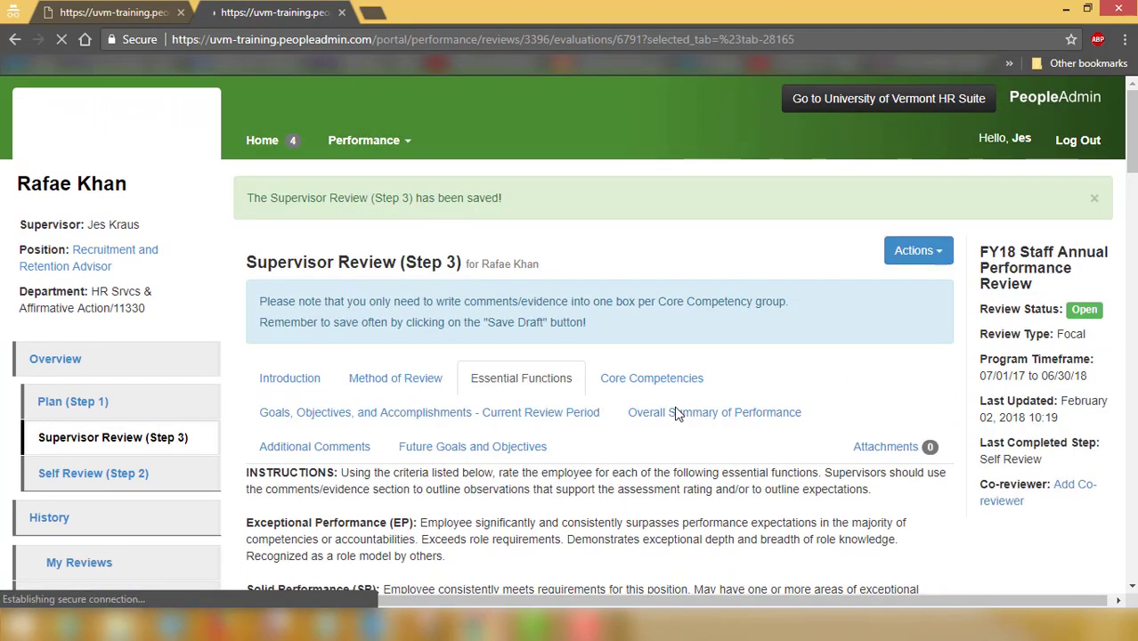
Rate the first essential function Solid Performance and add a 'test comment' comment
scroll(675, 414, down, 5)
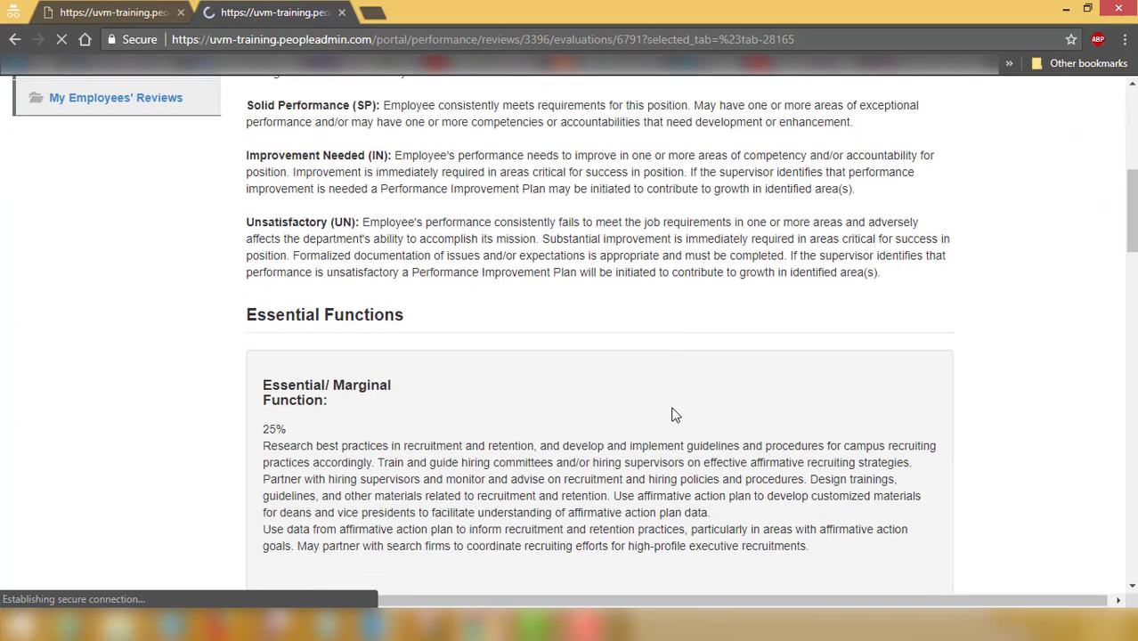
scroll(675, 414, down, 2)
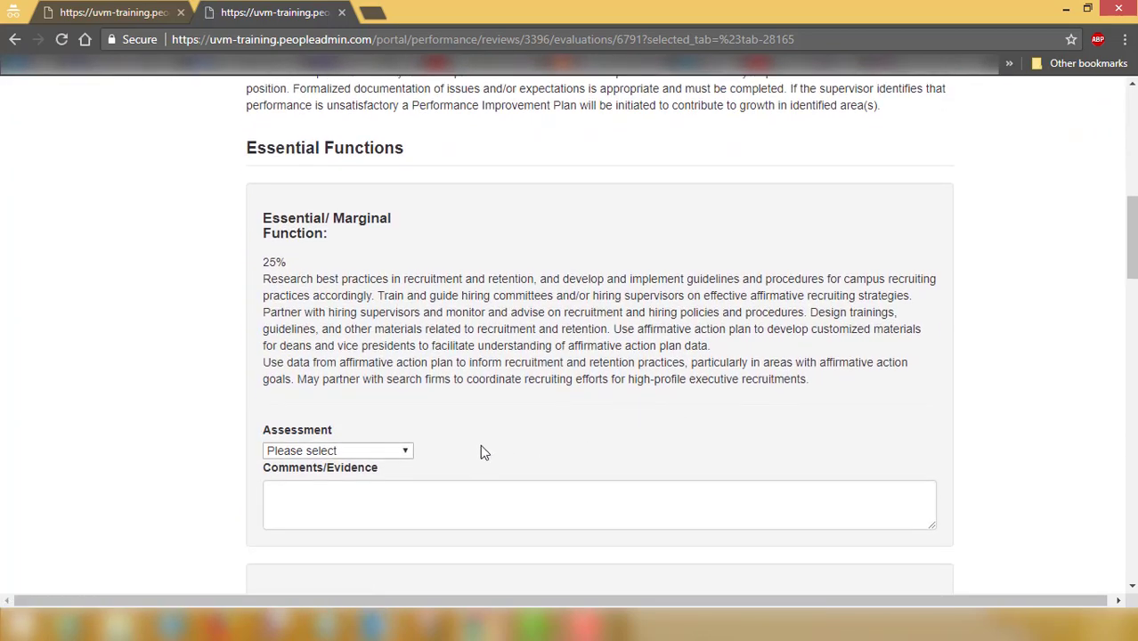
scroll(437, 451, down, 1)
click(396, 366)
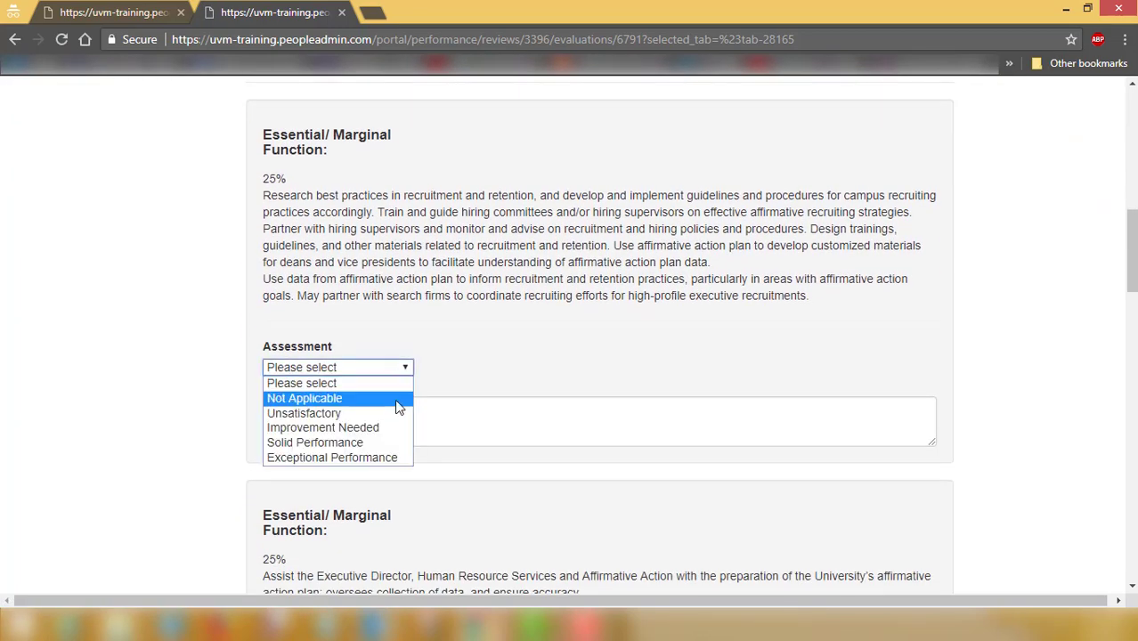
click(385, 442)
scroll(242, 436, down, 1)
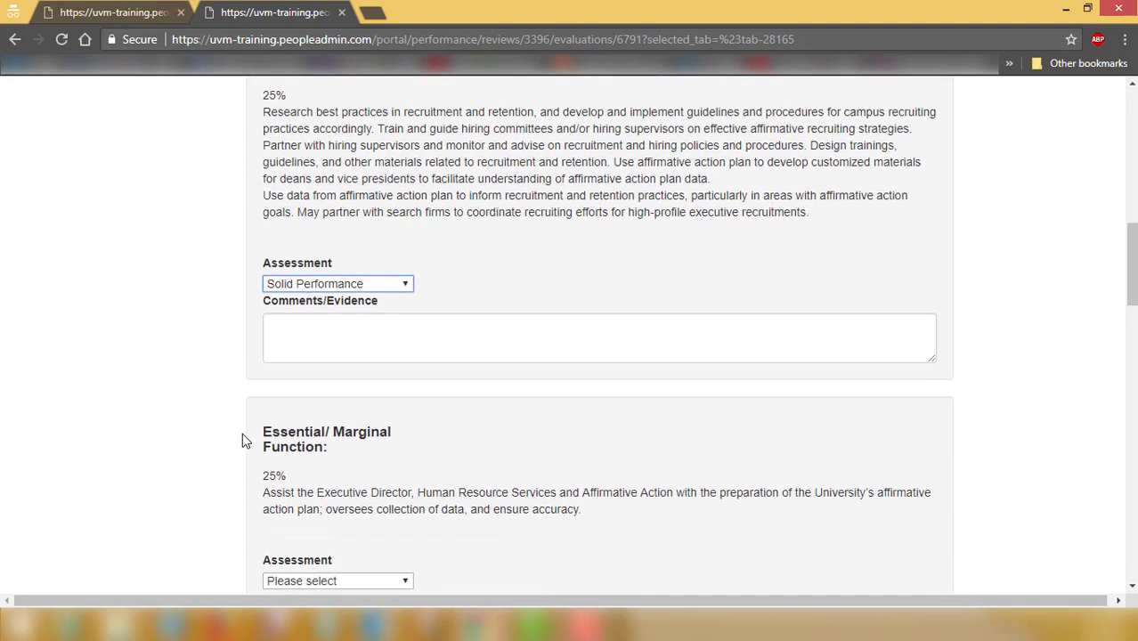
click(353, 345)
text(test)
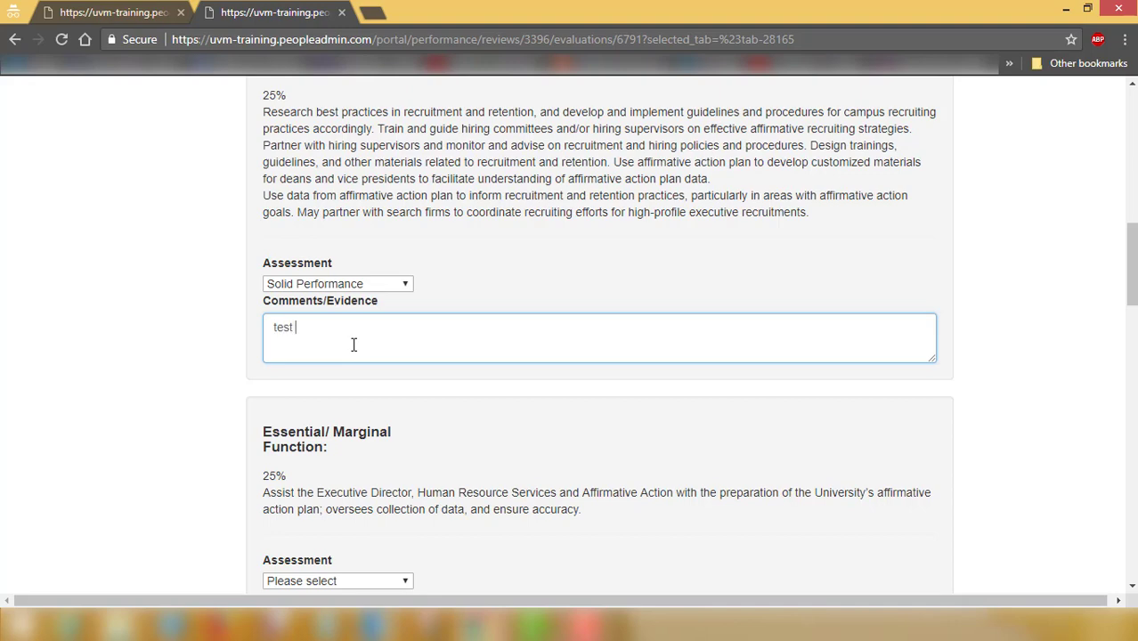
text( comment)
drag(1133, 249, 1107, 599)
Save the section and open the Performance Management Competency Tool from Core Competencies
click(938, 504)
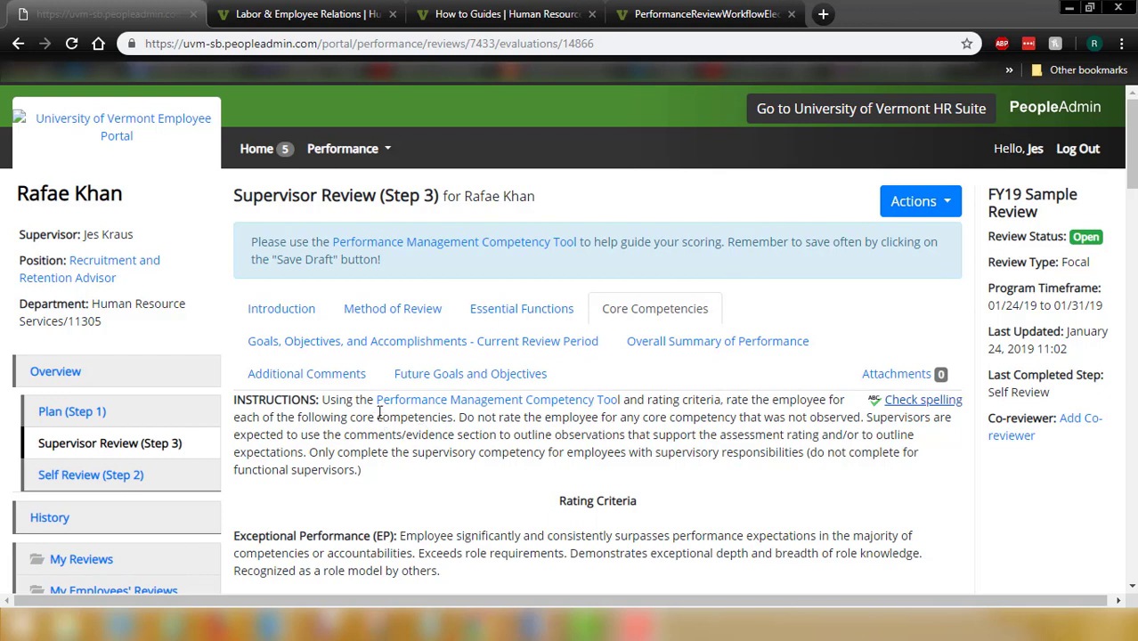
drag(374, 399, 627, 402)
click(627, 402)
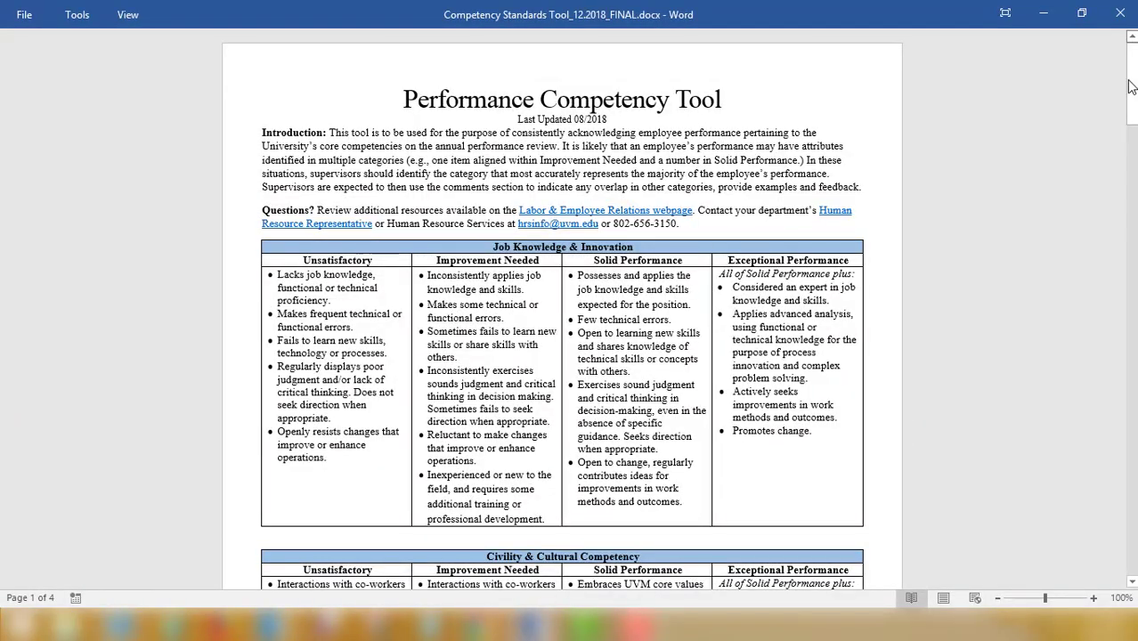
Scroll through the competency tool in Word, then Alt+Tab back to the browser review
drag(1131, 93, 1116, 233)
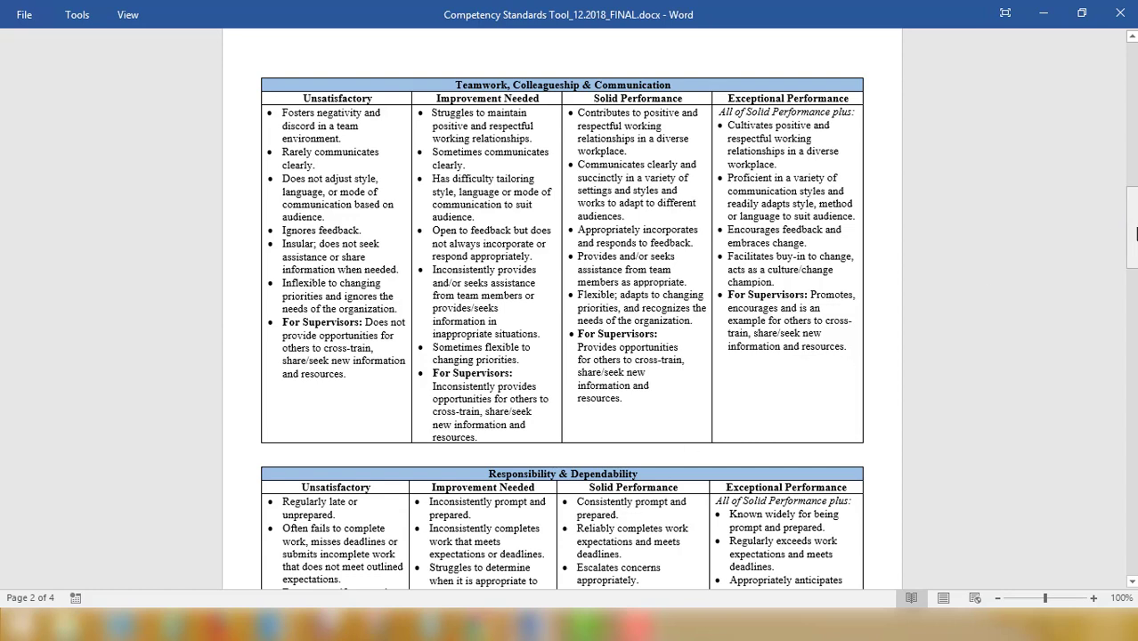
key(alt+Tab)
drag(1132, 157, 1131, 283)
Give Job Knowledge & Innovation a Solid Performance assessment with comment 'comments and evidence'
click(325, 359)
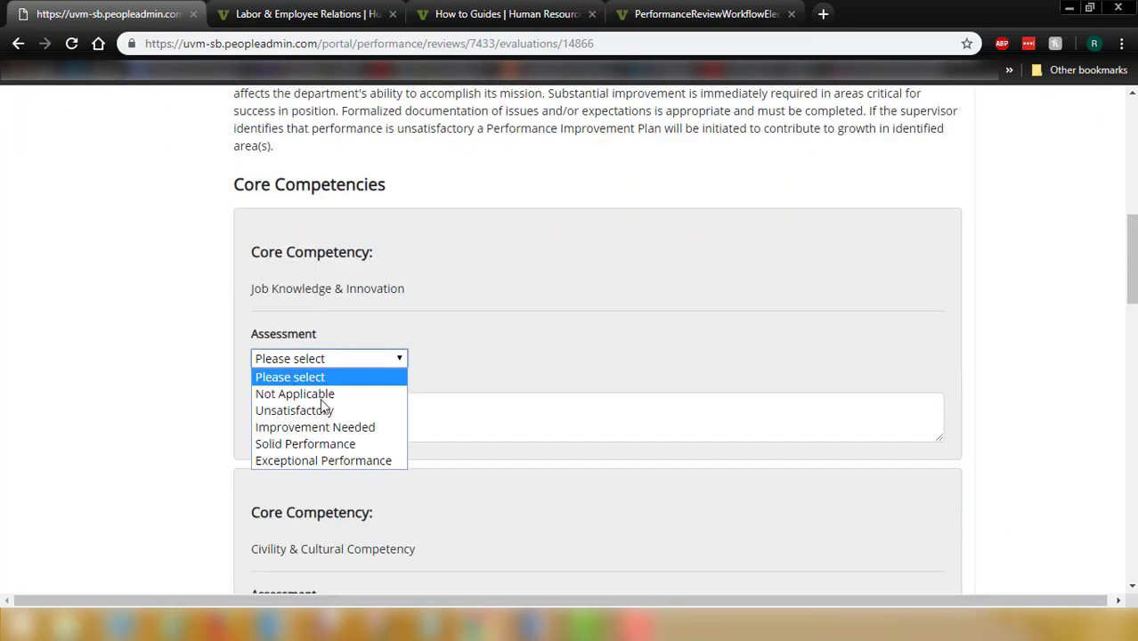
click(343, 442)
click(352, 419)
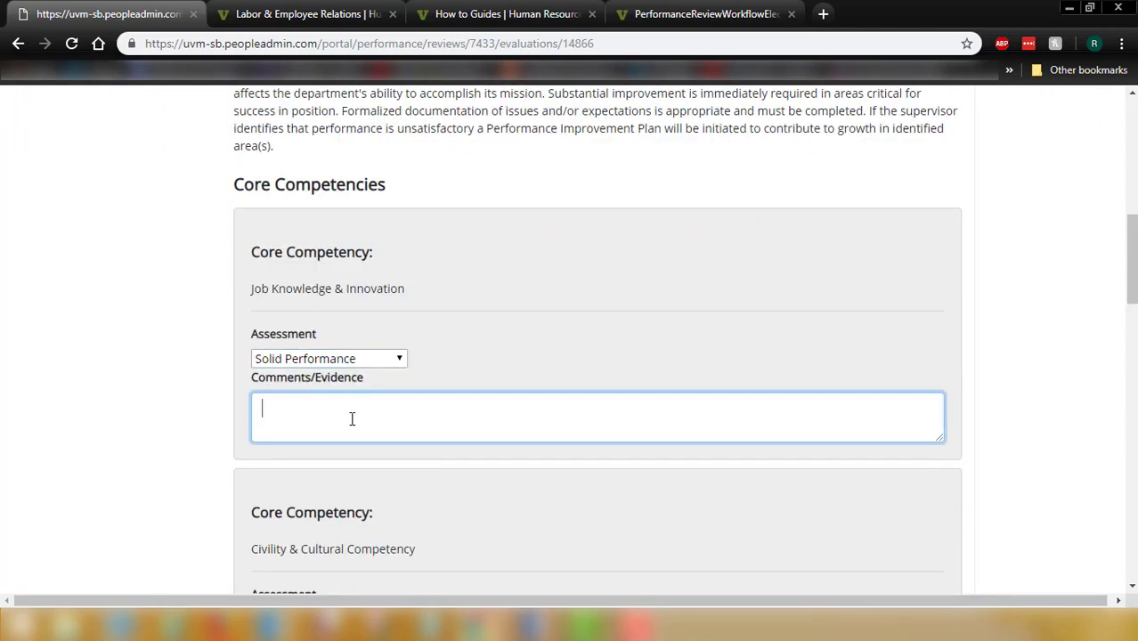
text(comments and evidence)
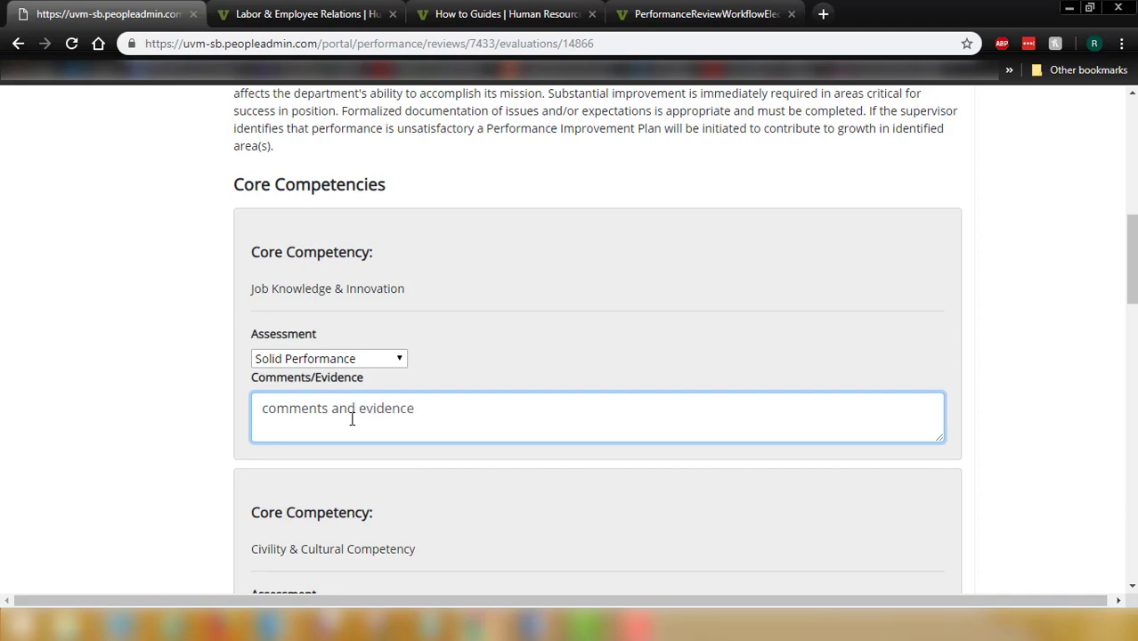
drag(1134, 242, 1136, 528)
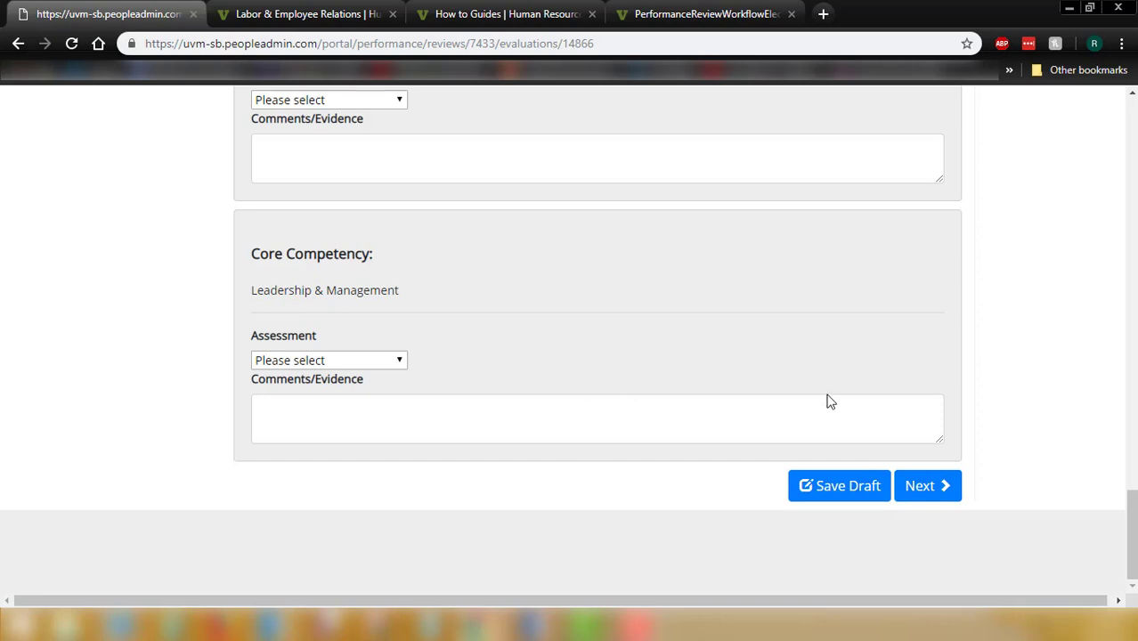
Rate the 'Test' current-period goal Solid Performance and continue to Overall Summary of Performance
click(926, 486)
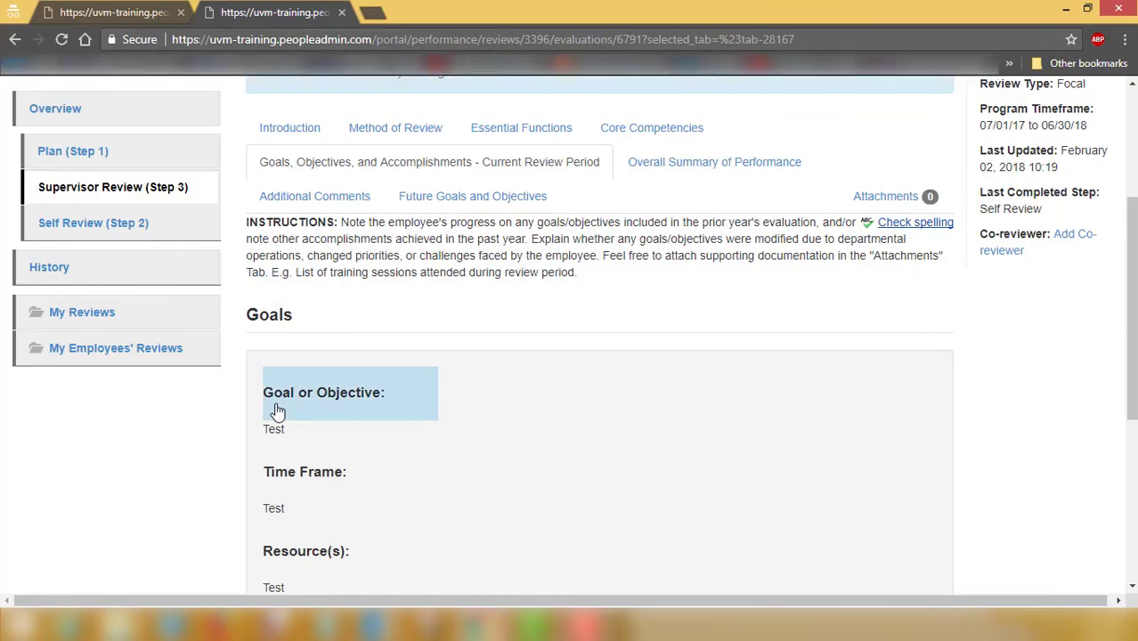
scroll(276, 411, down, 2)
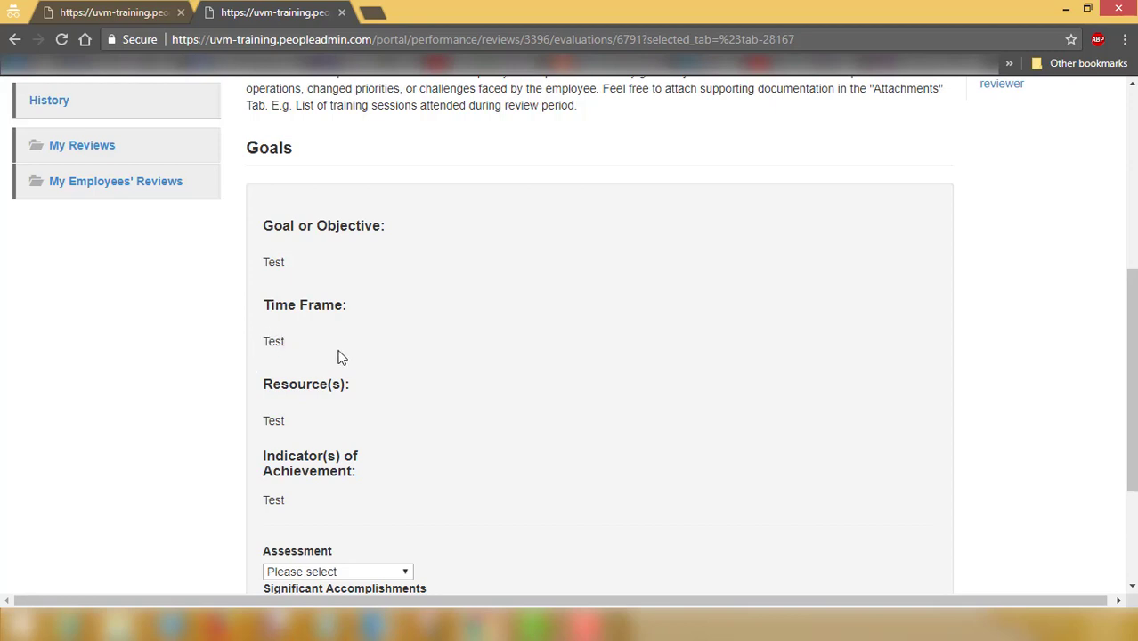
scroll(358, 394, down, 1)
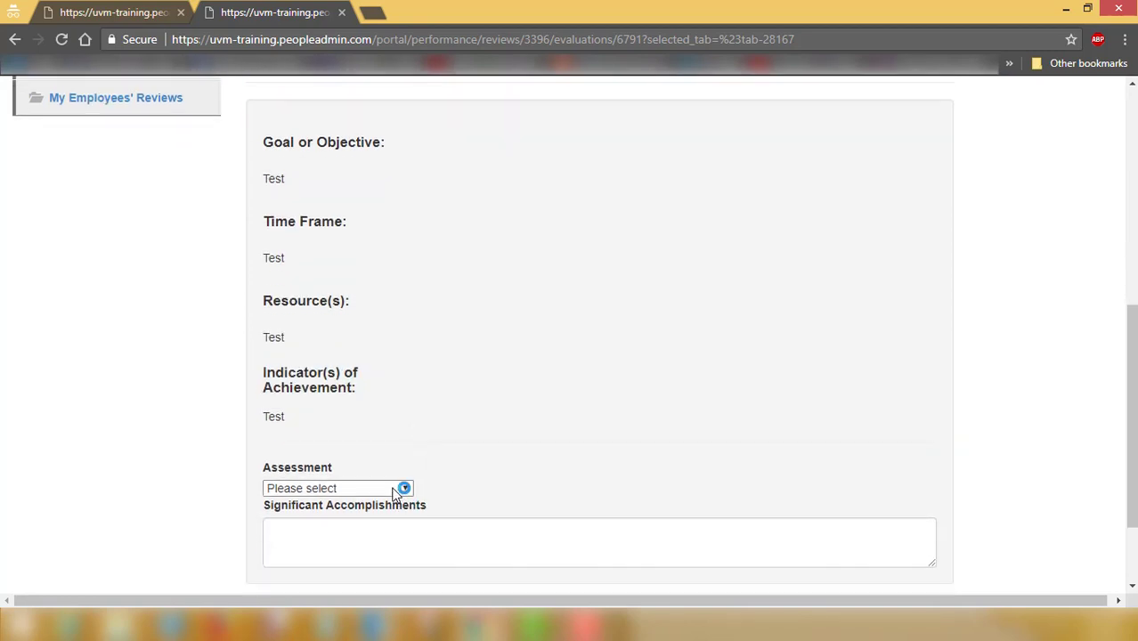
click(403, 488)
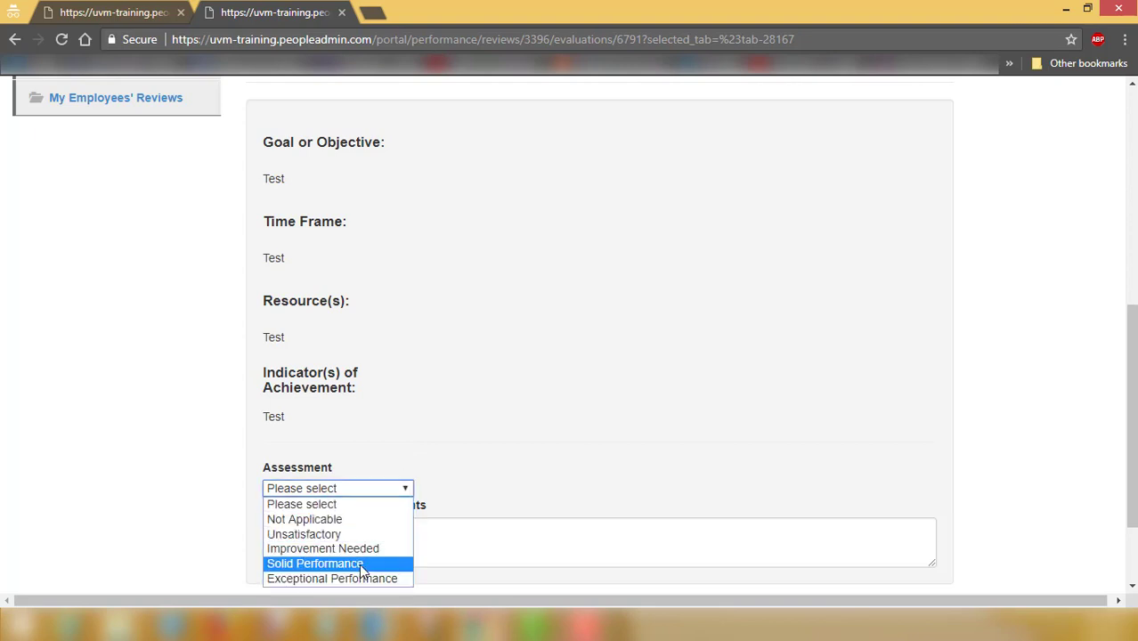
click(356, 564)
click(394, 531)
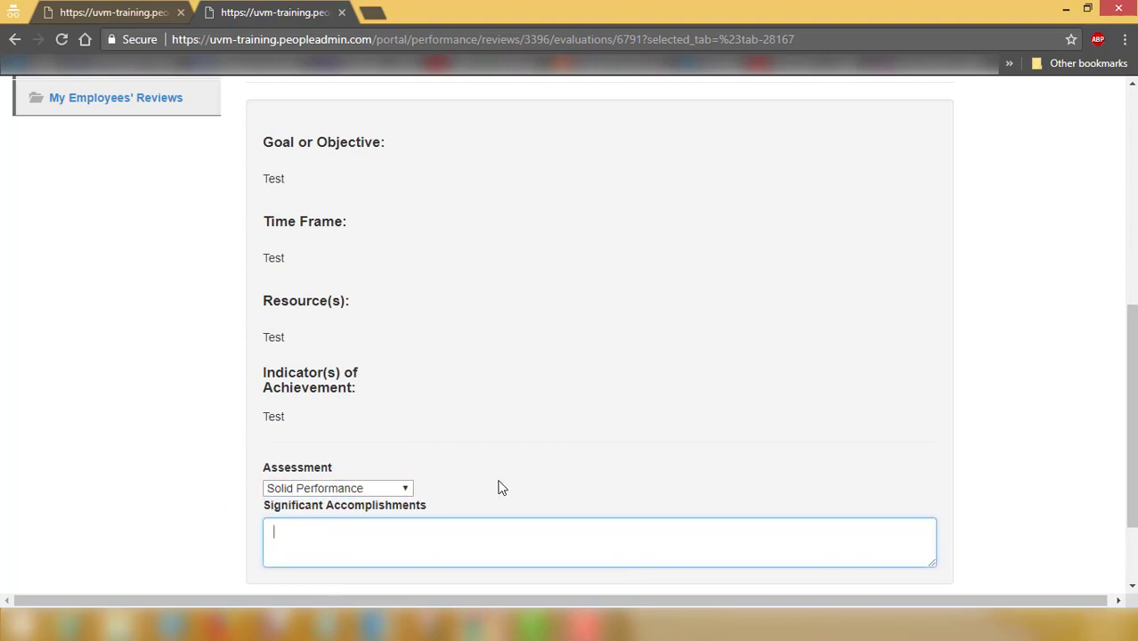
scroll(708, 436, down, 2)
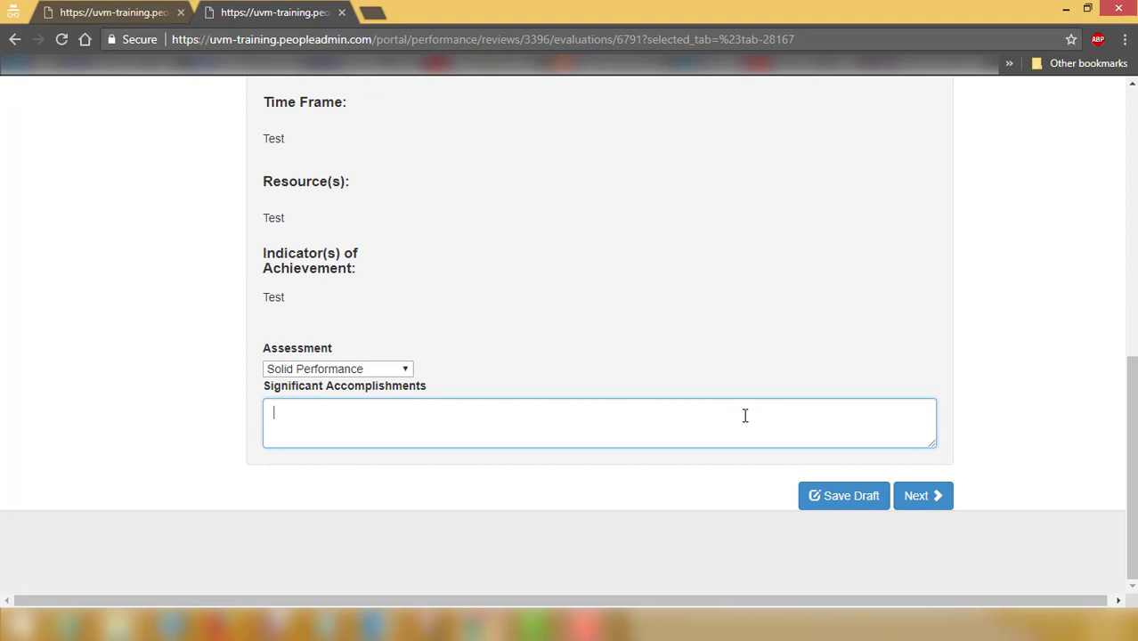
scroll(843, 437, up, 1)
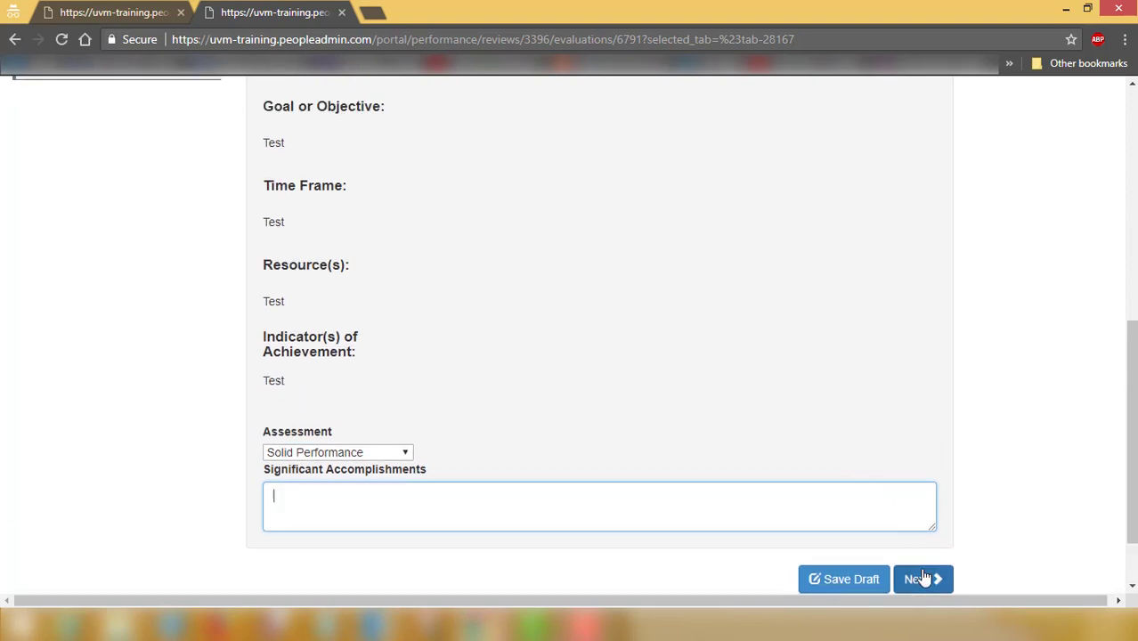
click(924, 579)
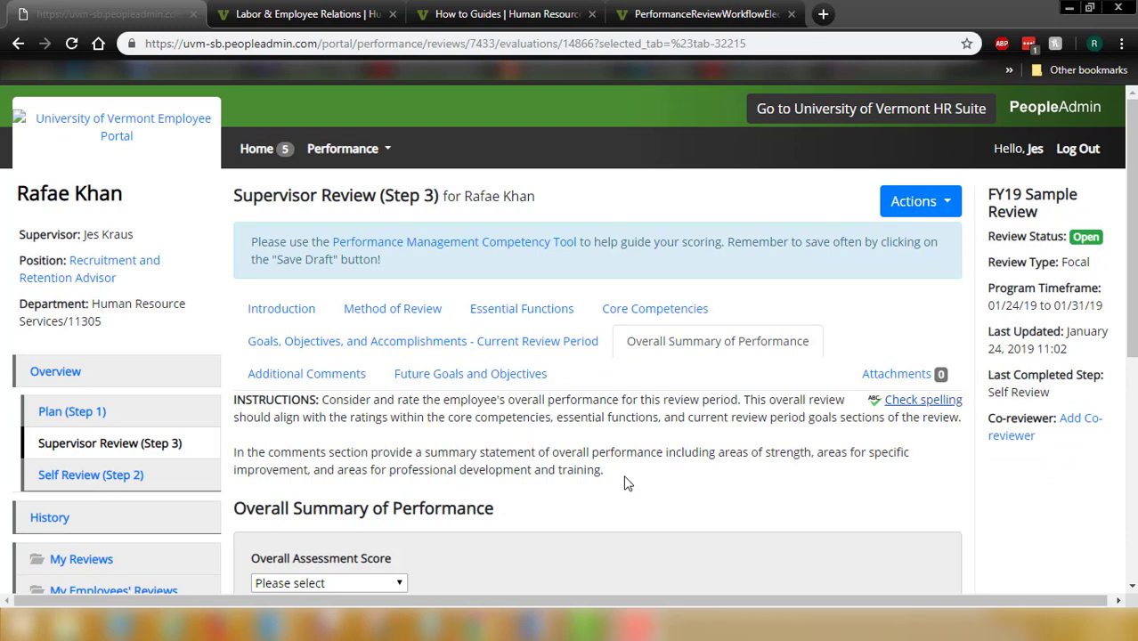
Look at the Overall Assessment Score options but leave the score unselected
scroll(627, 477, down, 4)
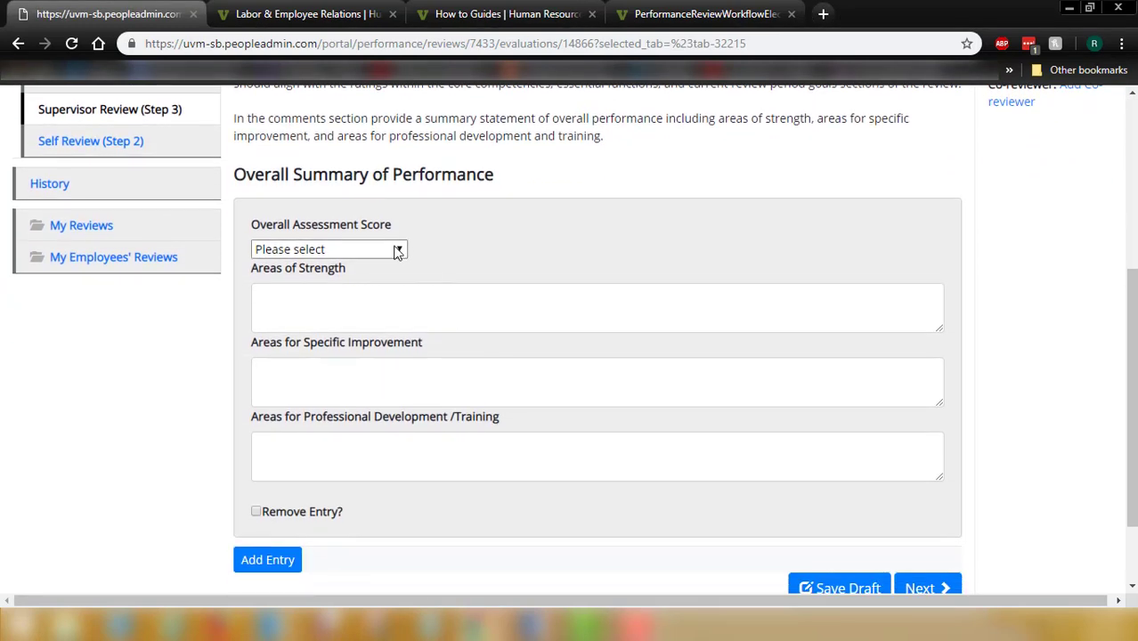
click(397, 251)
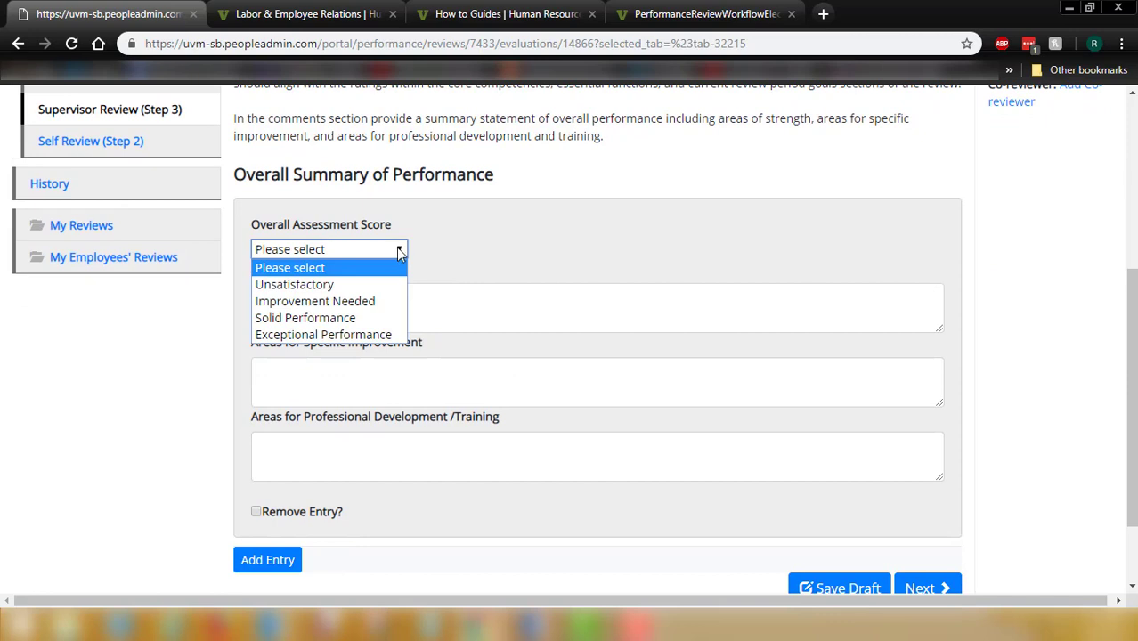
click(411, 283)
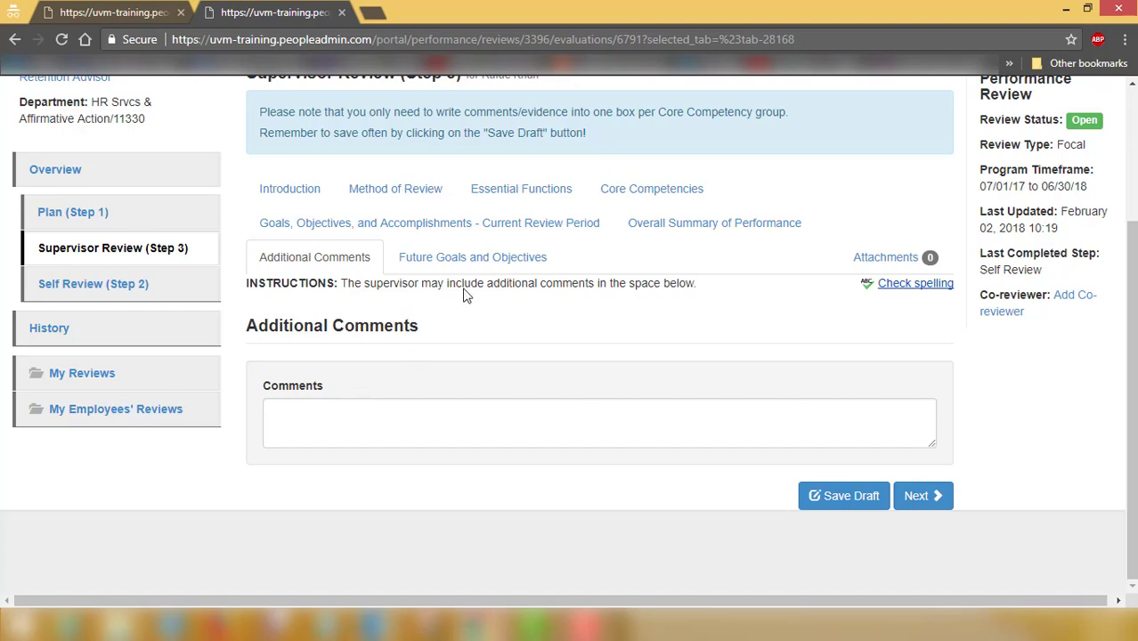
Enter 'goal 1' and 'time frame 1' in the first Future Goals and Objectives entry
click(461, 265)
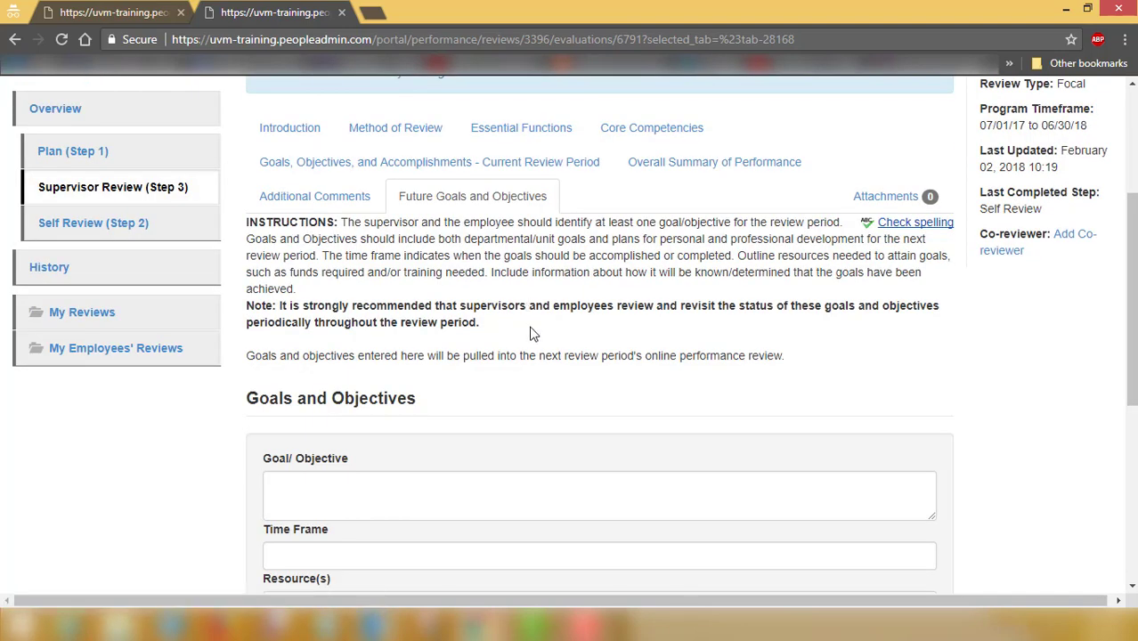
scroll(524, 387, down, 1)
scroll(517, 383, up, 2)
scroll(490, 399, down, 2)
click(391, 423)
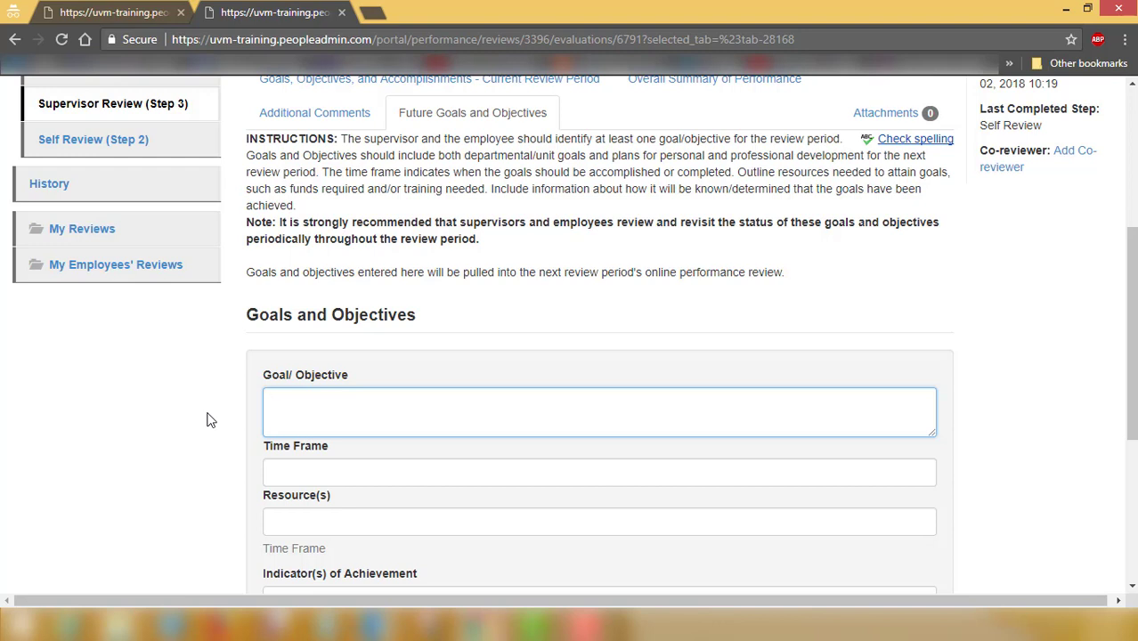
text(goal 1)
key(Tab)
text(time)
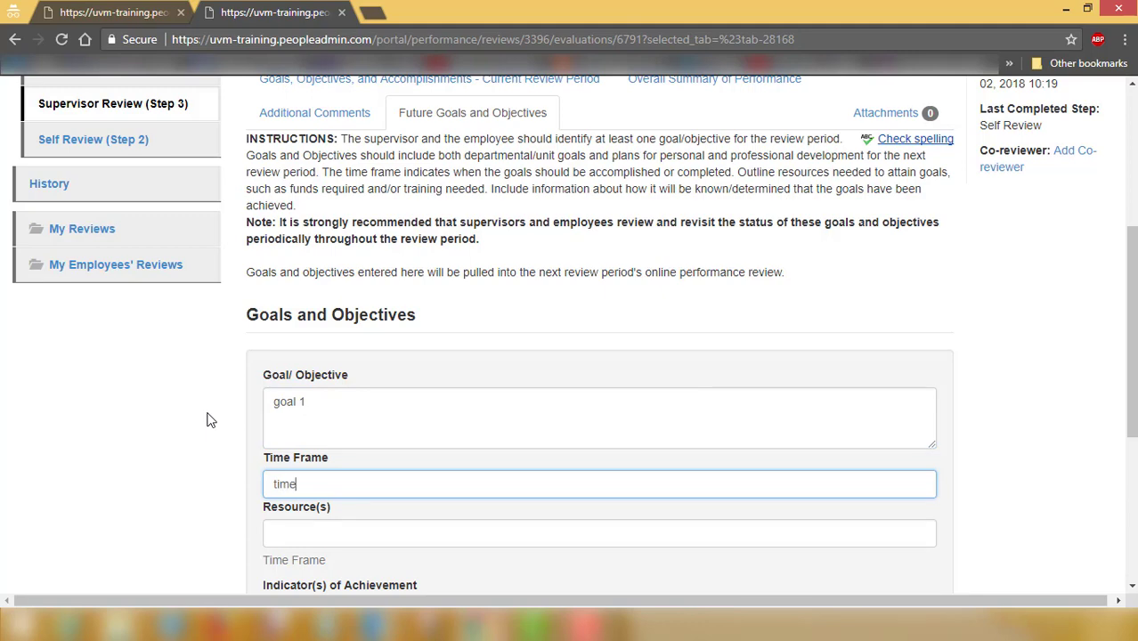
text( frame 1)
scroll(206, 420, down, 2)
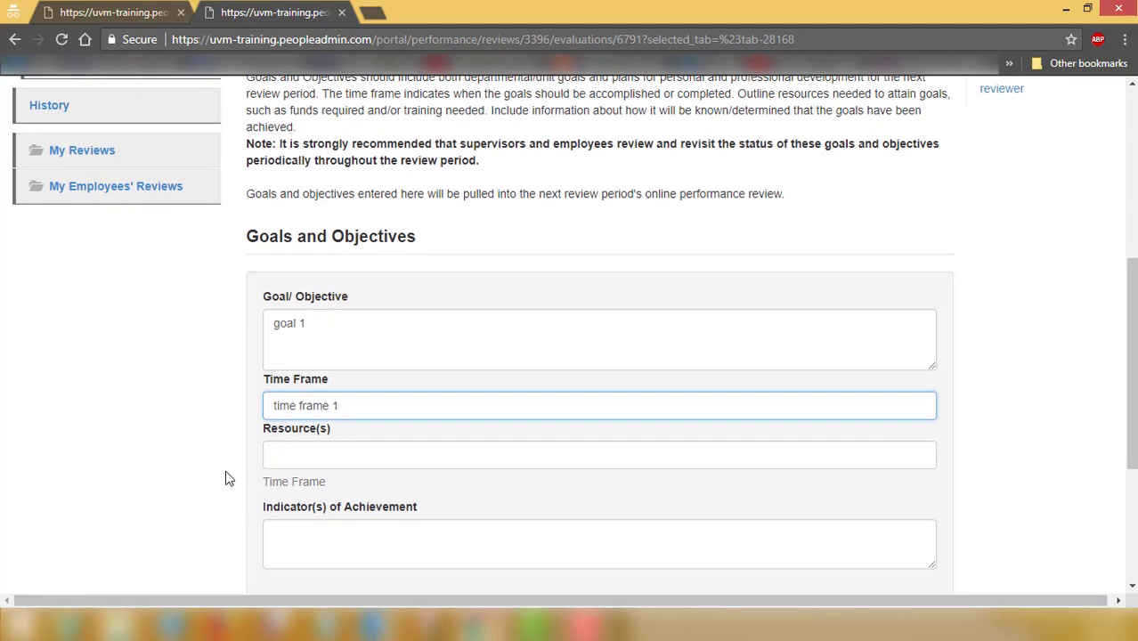
Fill Resource(s) with 'resources 1' and Indicator(s) with 'indicator 1', then add another goal entry
click(316, 462)
text(reouc)
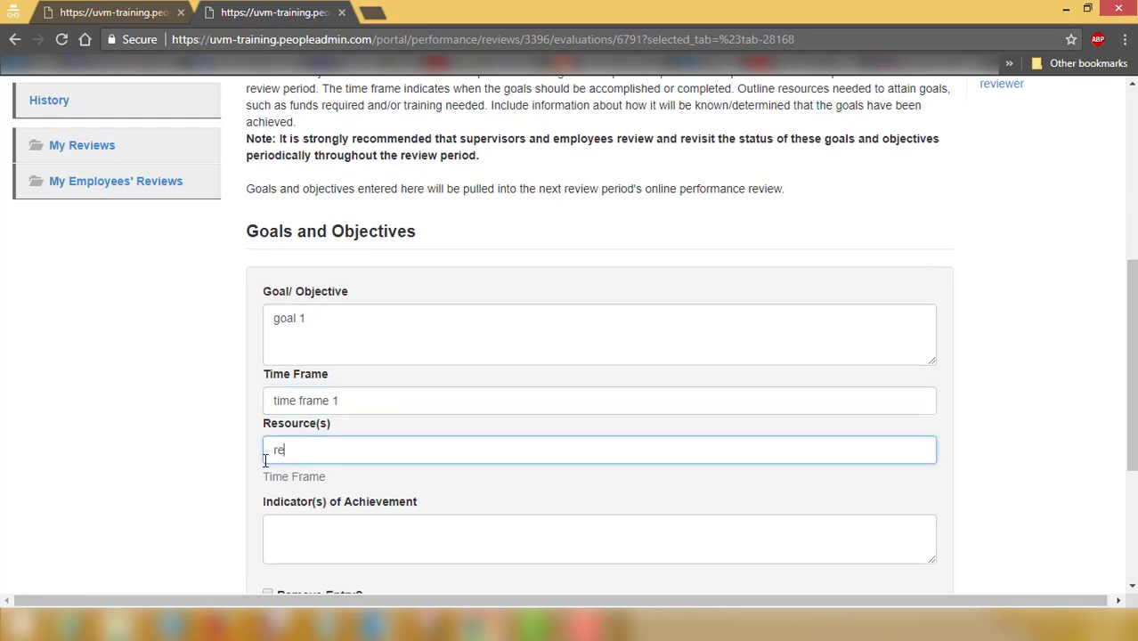
key(BackSpace)
text(sources 1)
click(293, 523)
scroll(157, 425, down, 2)
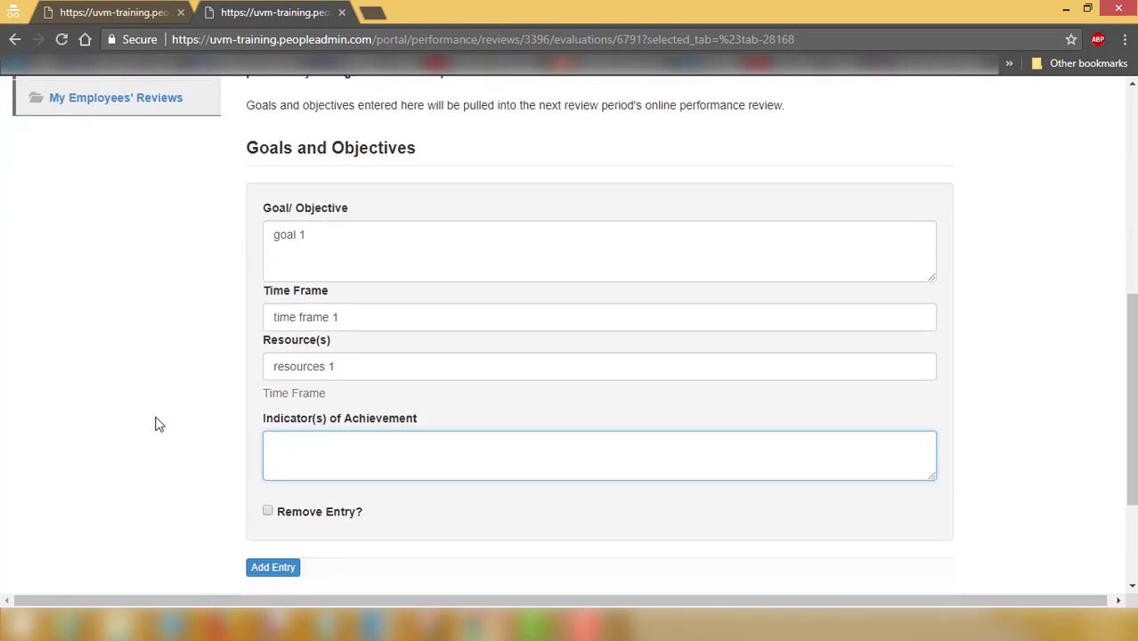
text(indicator 1)
scroll(182, 435, down, 4)
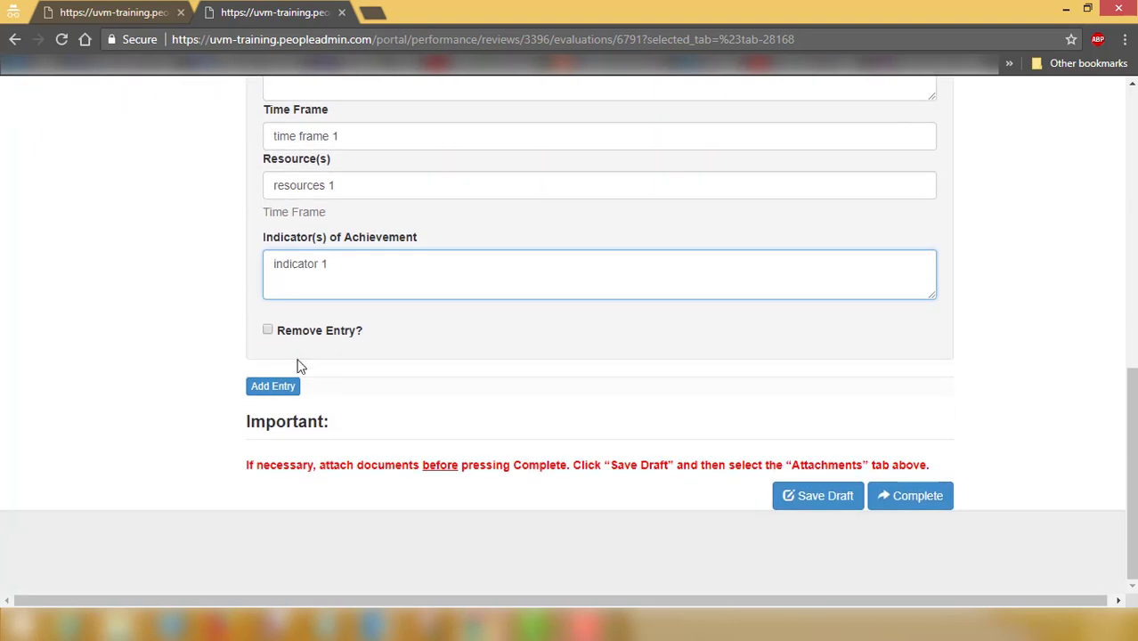
scroll(311, 383, up, 4)
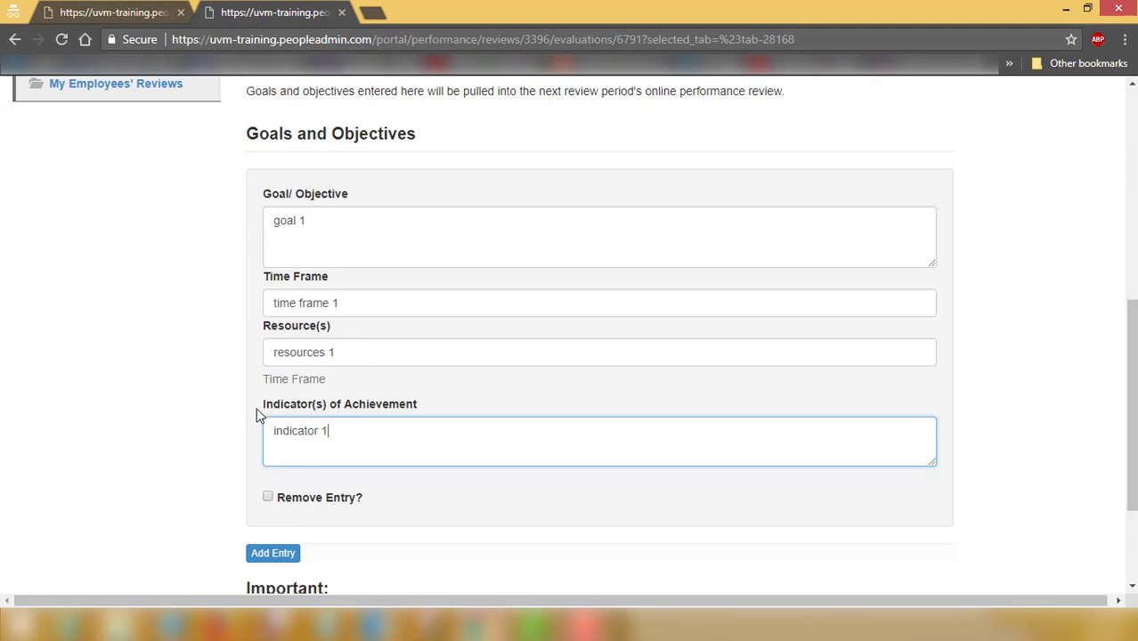
scroll(244, 472, down, 1)
click(271, 477)
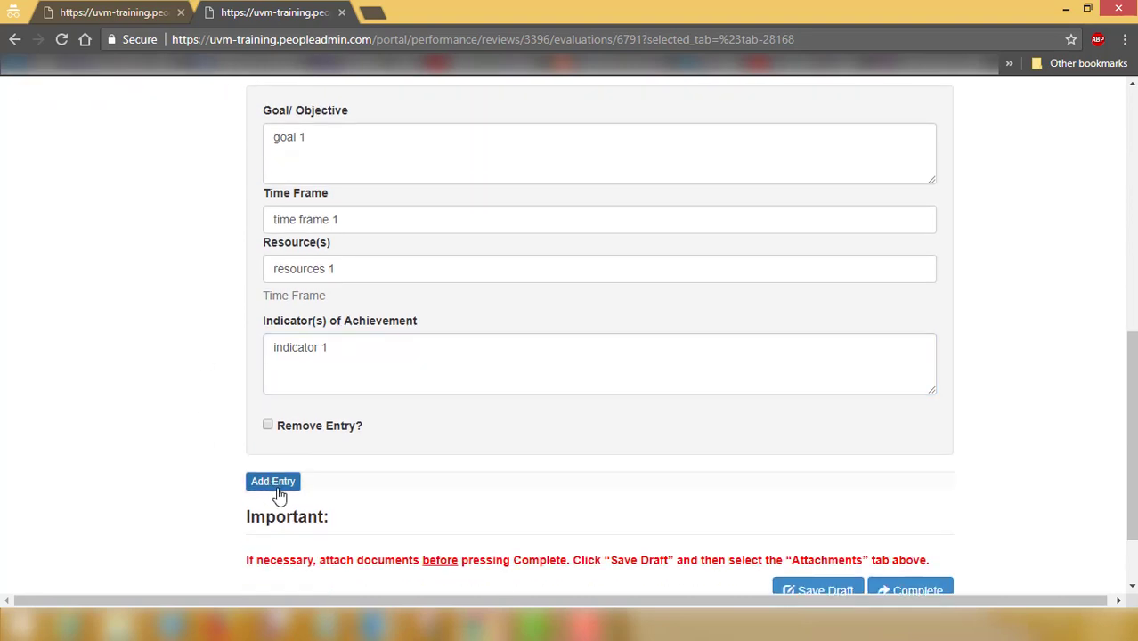
Add a second goal entry below goal 1 and tick its Remove Entry? checkbox
click(261, 484)
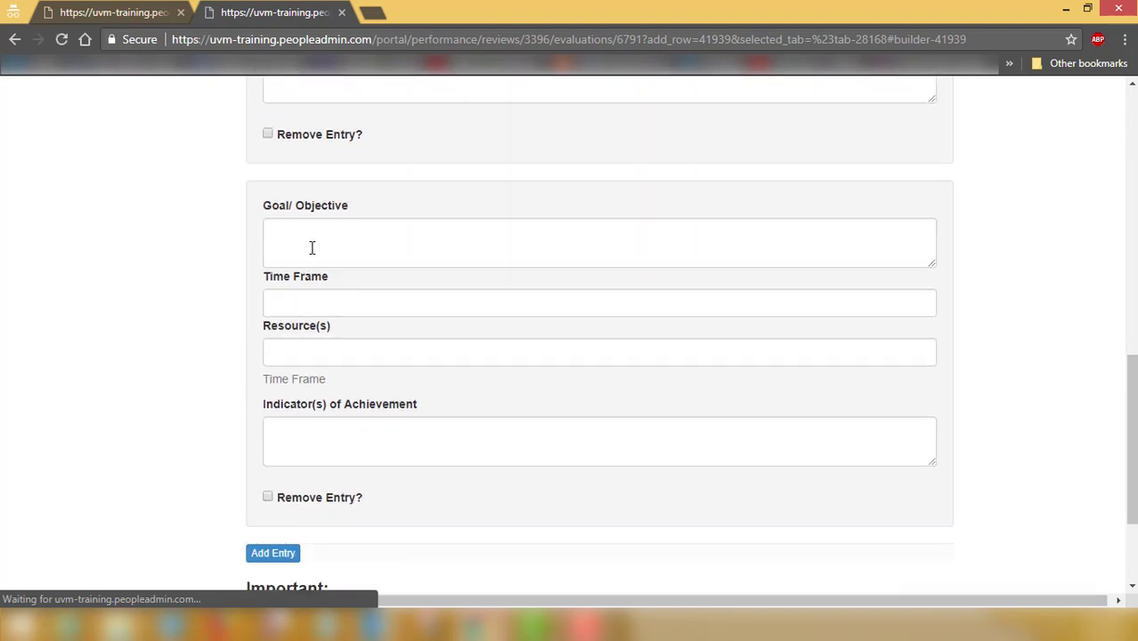
scroll(315, 253, up, 4)
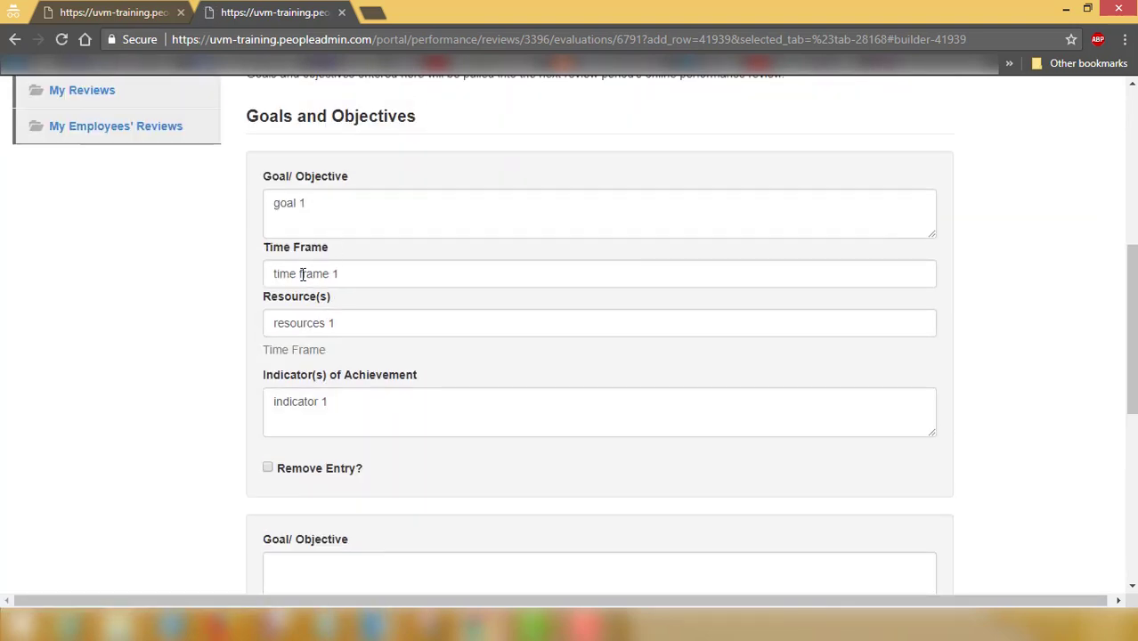
scroll(330, 389, down, 2)
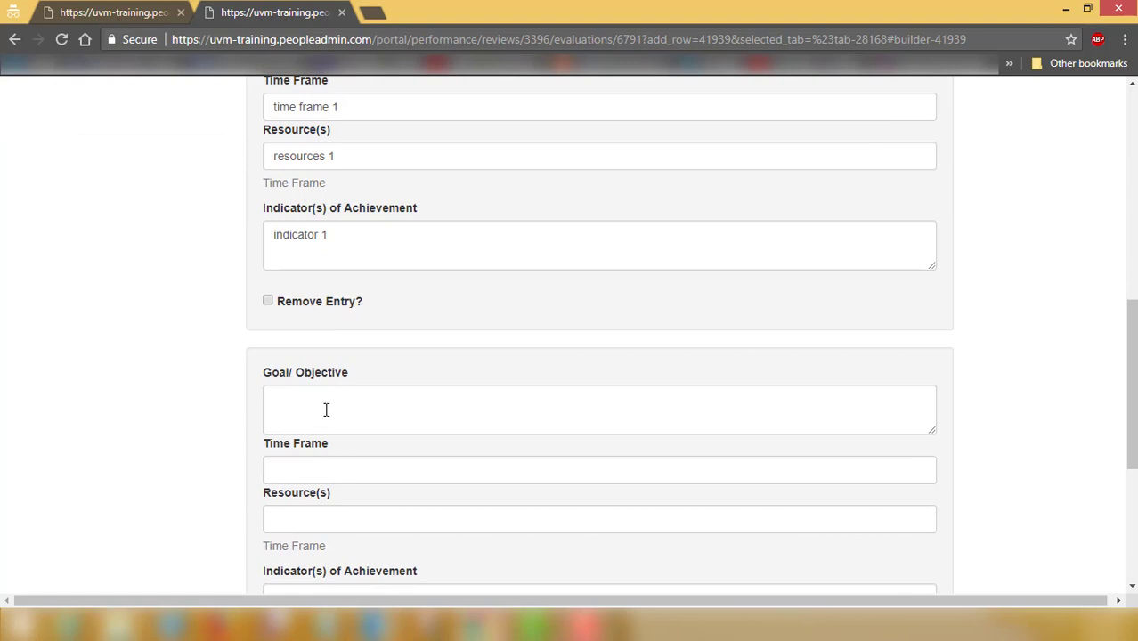
scroll(334, 458, down, 2)
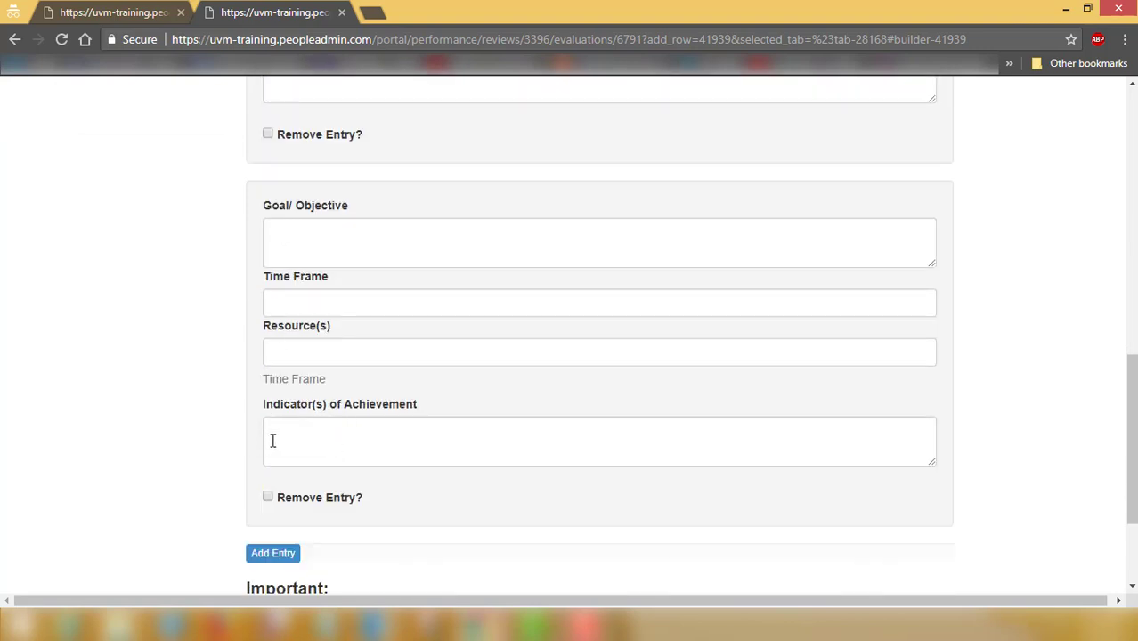
click(268, 500)
scroll(613, 525, down, 2)
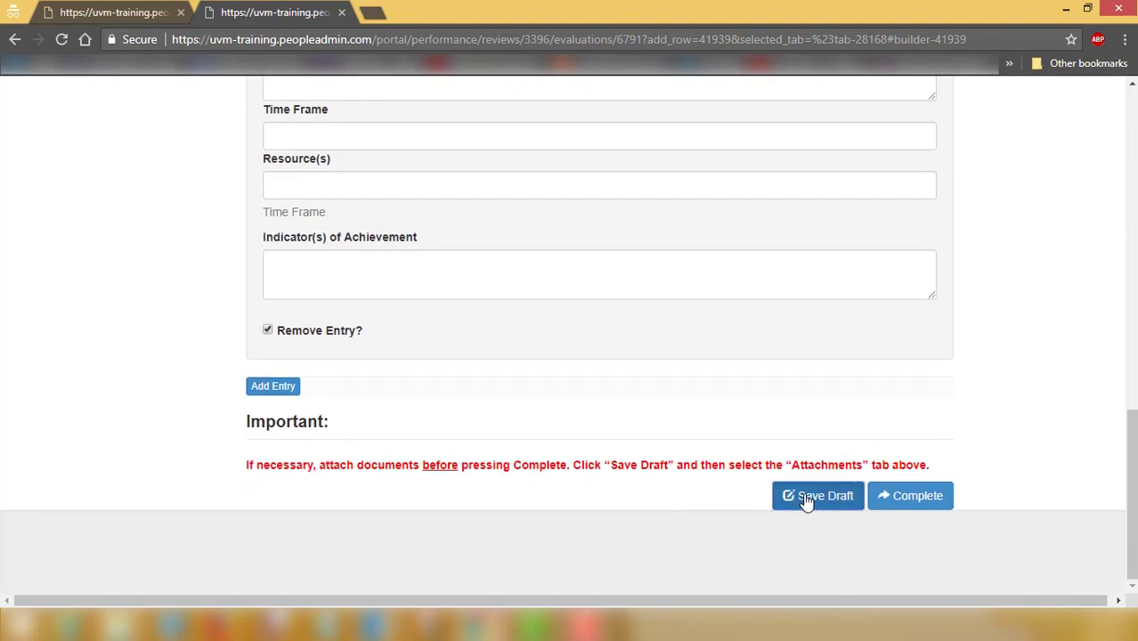
Save the review as a draft with only goal 1, then check the saved banner
click(805, 496)
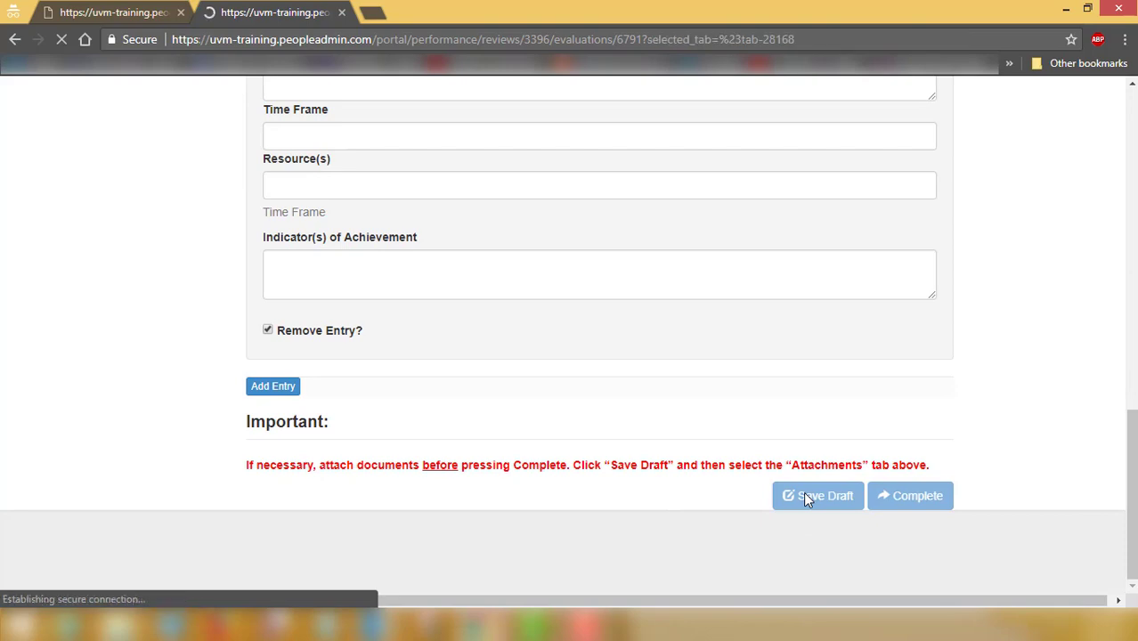
scroll(789, 505, down, 10)
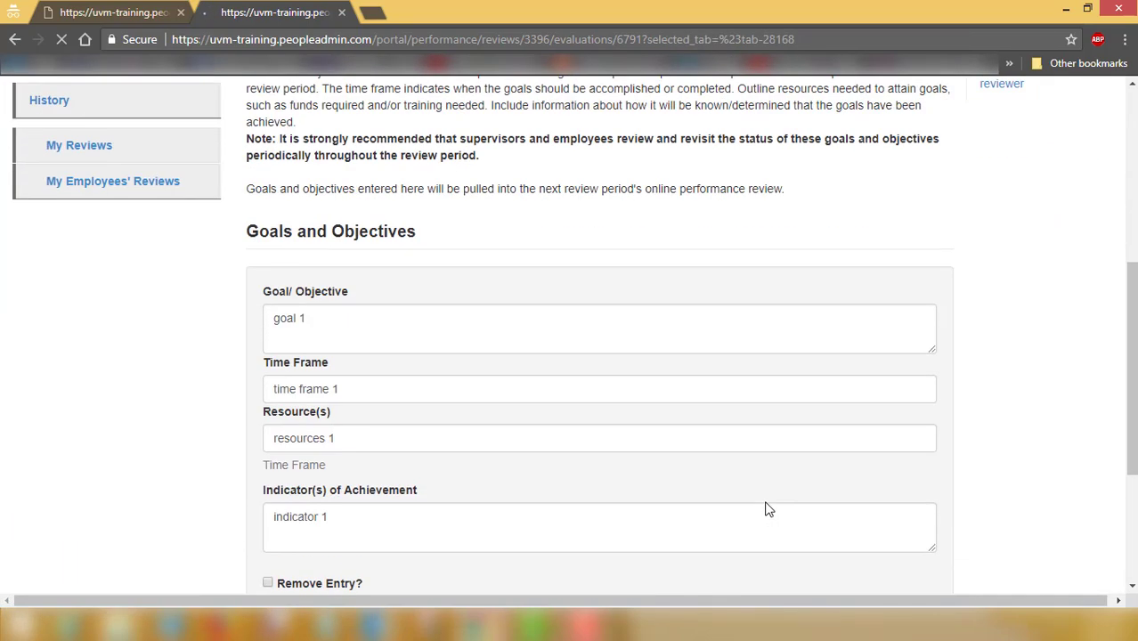
scroll(384, 415, down, 2)
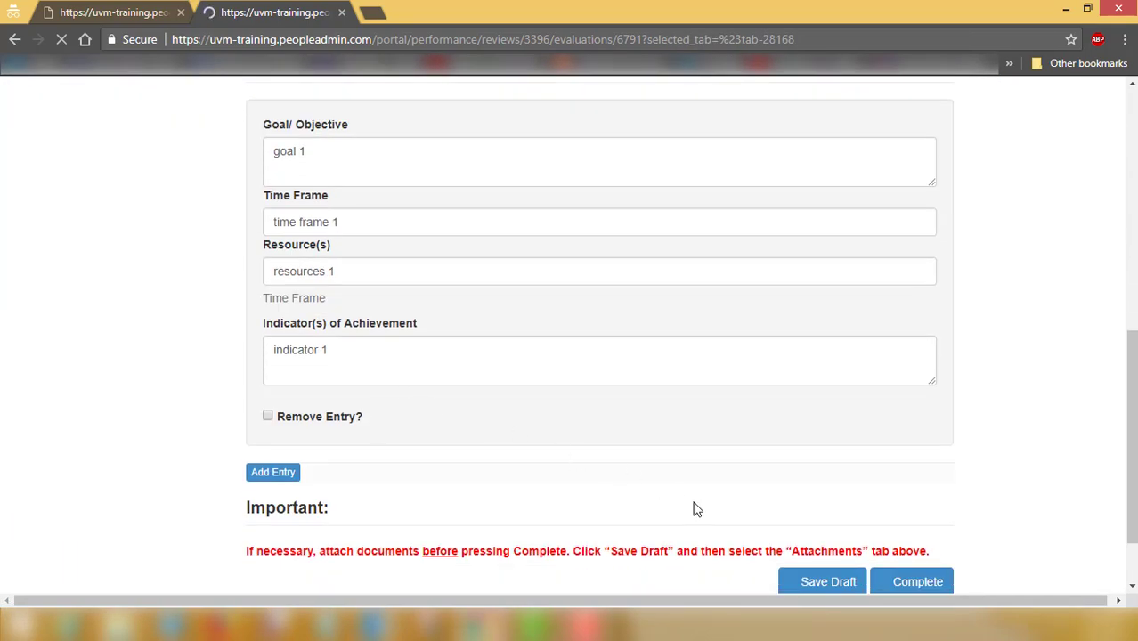
scroll(890, 498, down, 2)
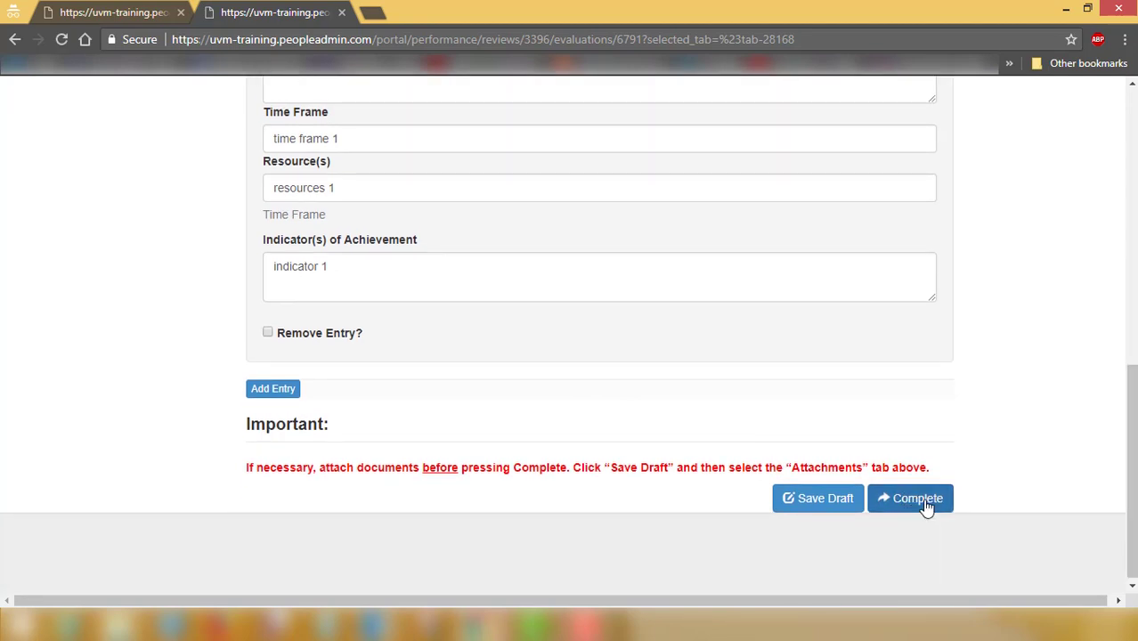
drag(1134, 492, 1102, 287)
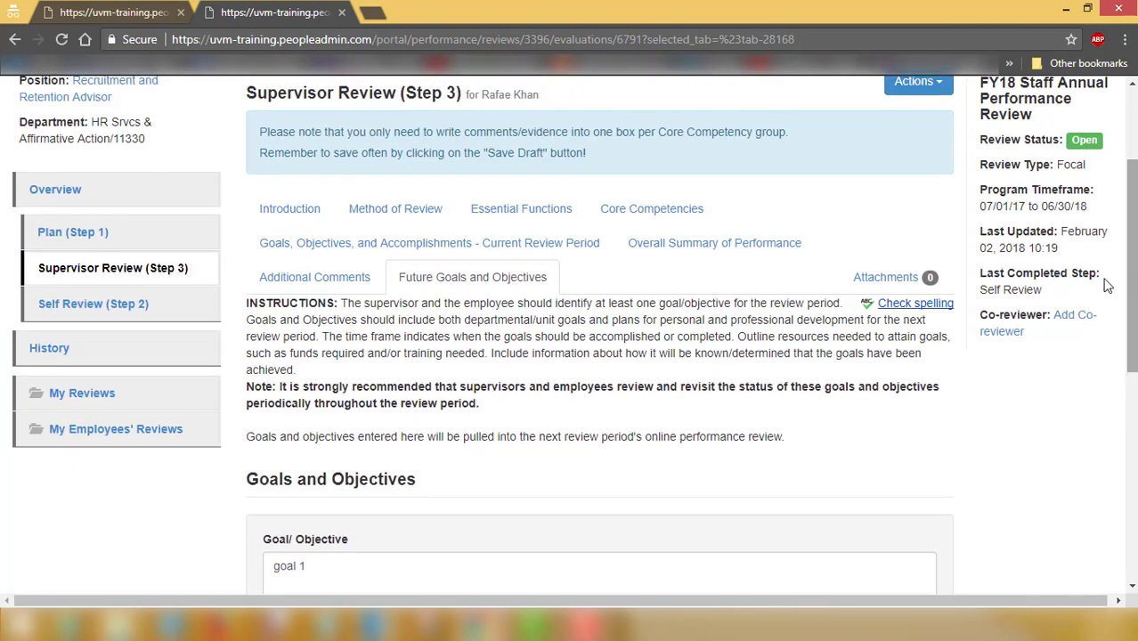
scroll(1036, 355, up, 2)
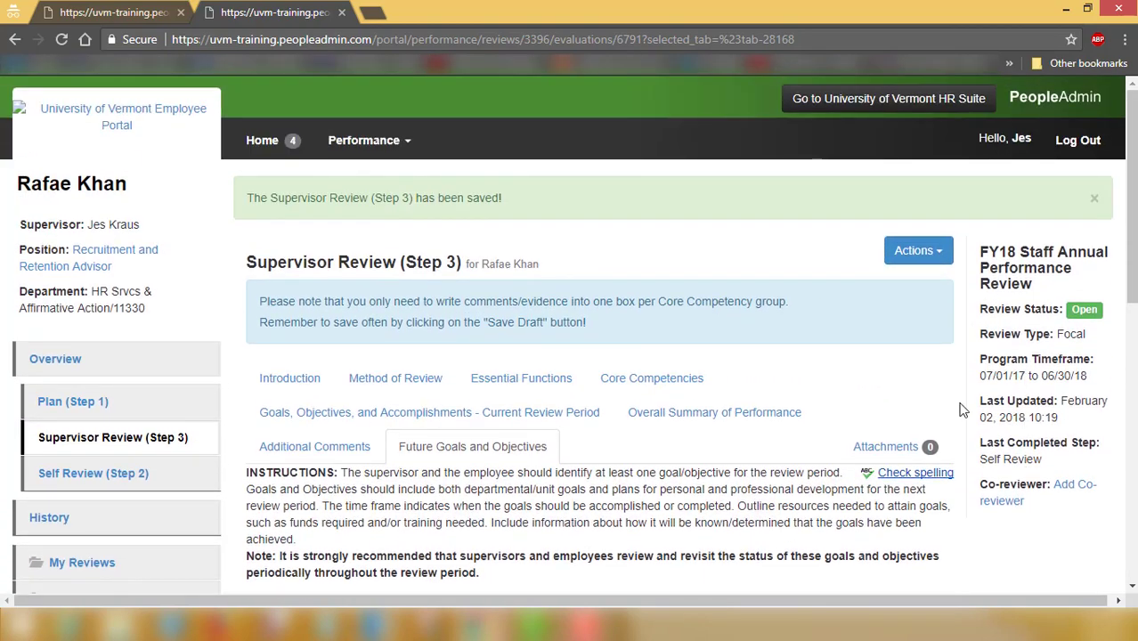
Name a new attachment 'test' with no file chosen, then head back to Future Goals and Objectives
click(878, 449)
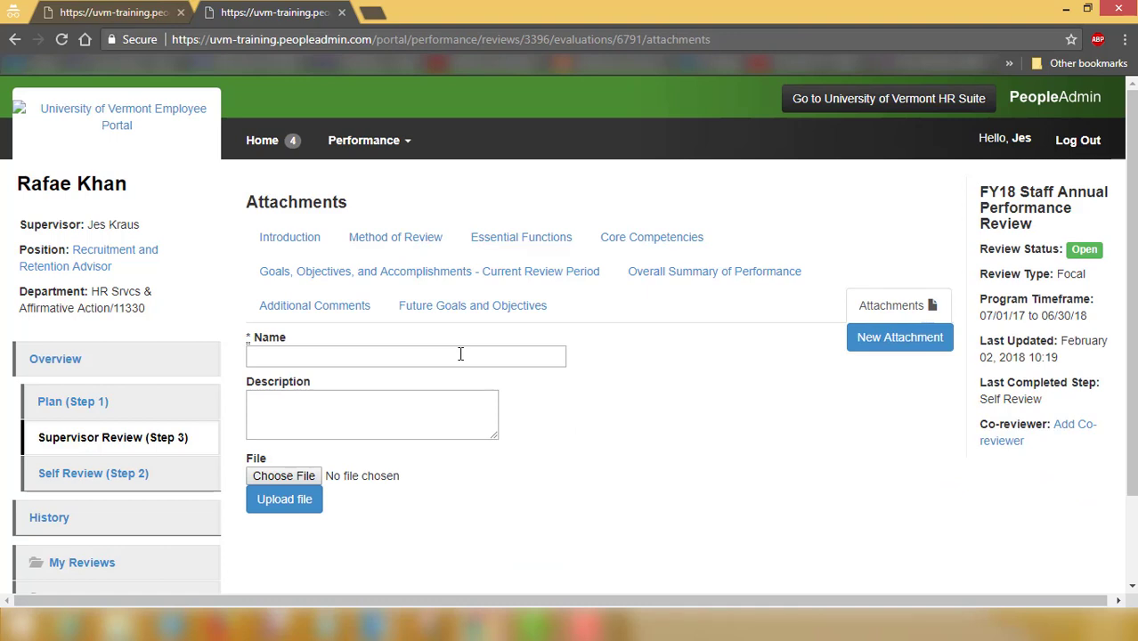
click(459, 354)
text(test)
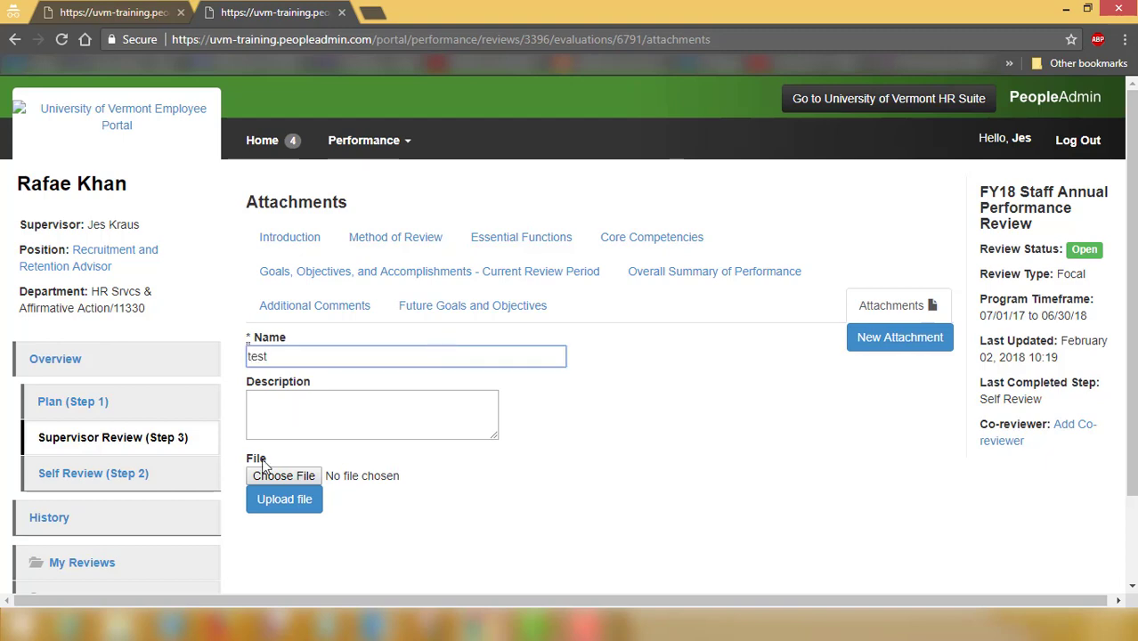
click(279, 476)
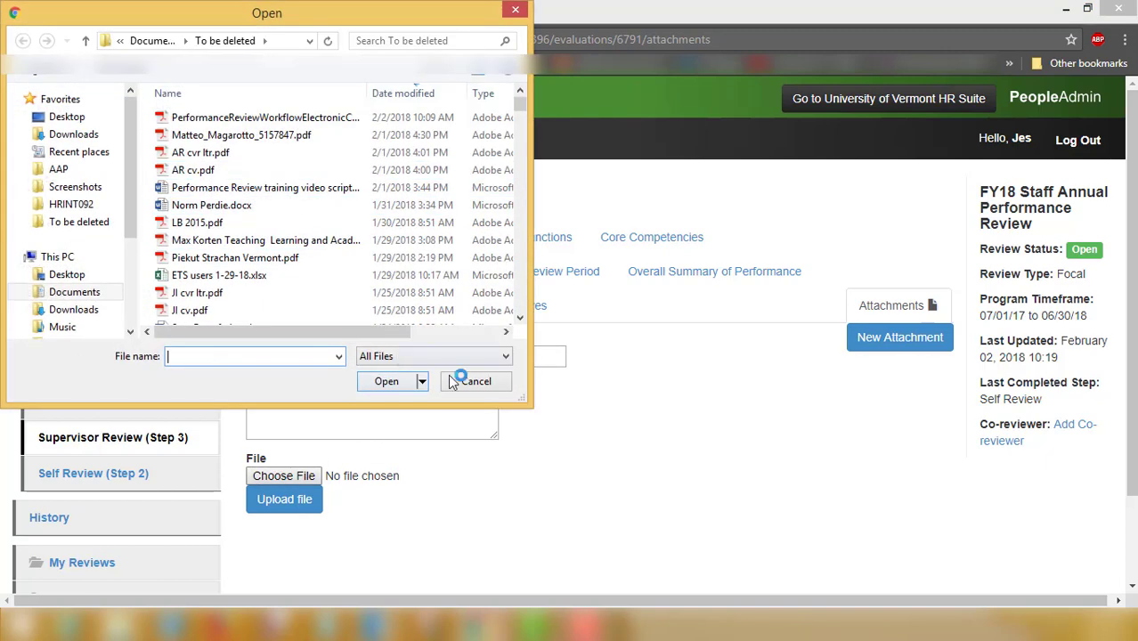
click(473, 386)
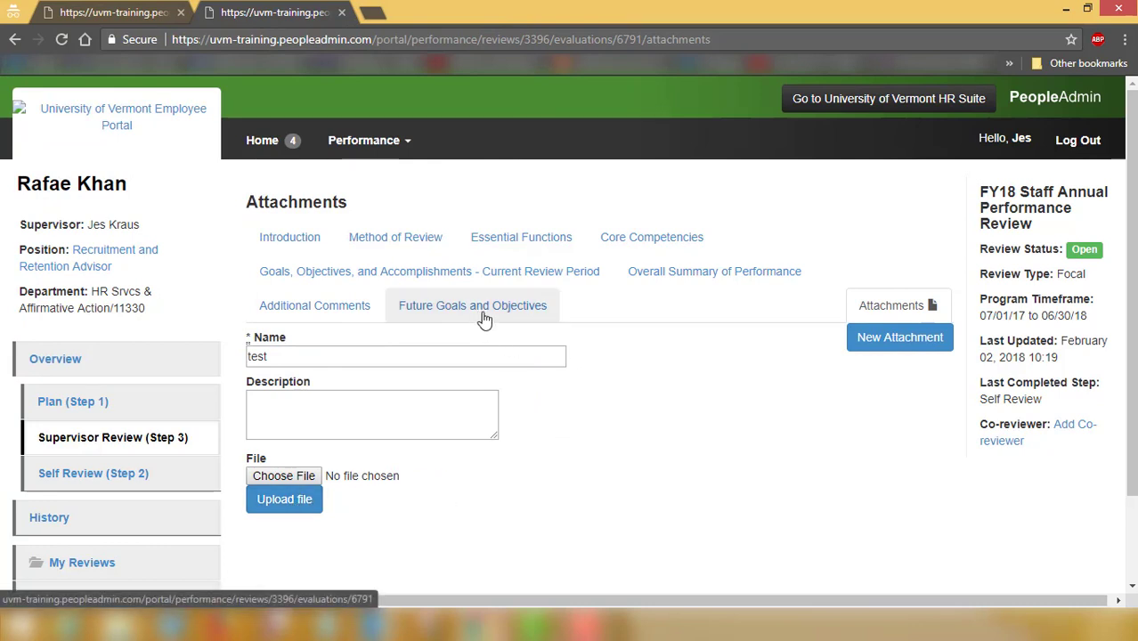
scroll(1132, 349, down, 2)
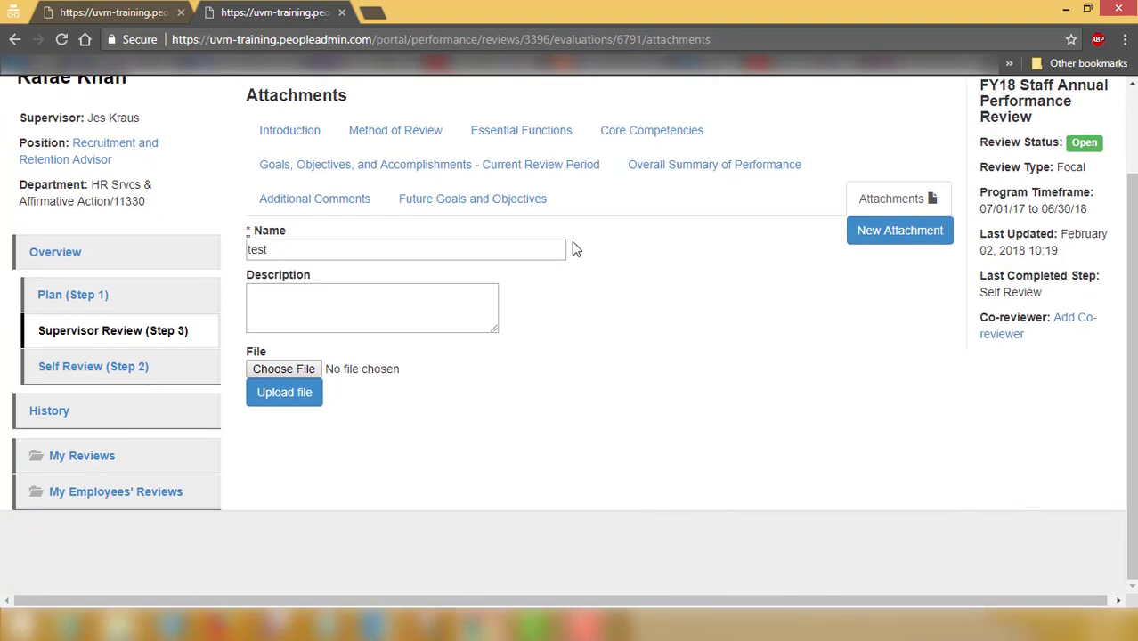
click(491, 206)
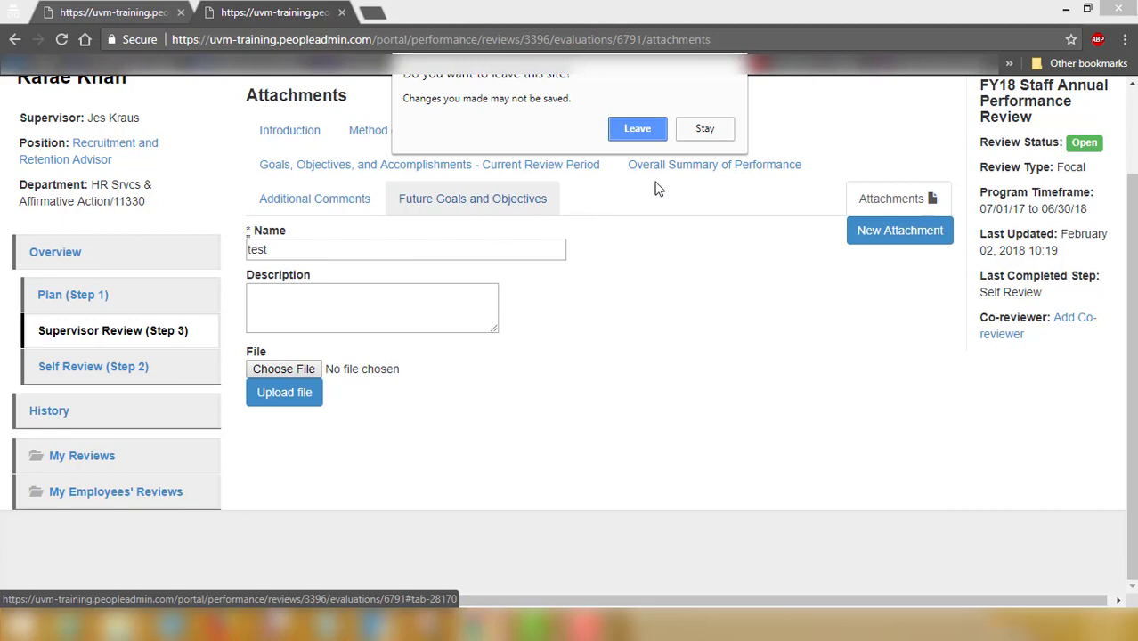
Leave the Attachments page and mark Supervisor Review (Step 3) complete, confirming with OK
click(635, 129)
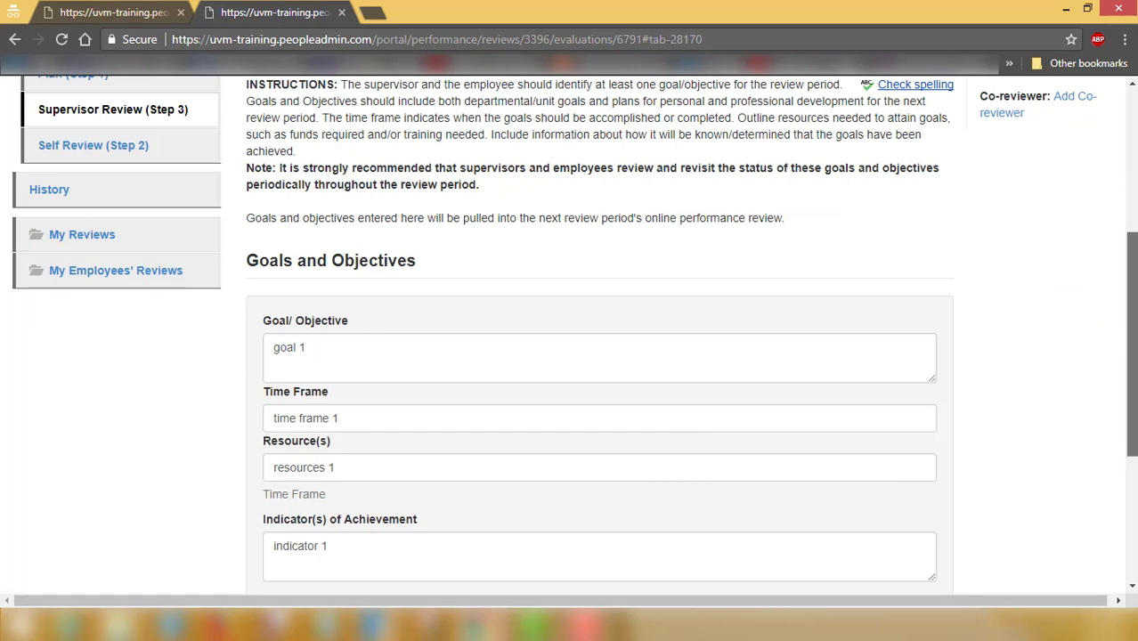
scroll(1127, 321, up, 2)
drag(1129, 312, 1105, 467)
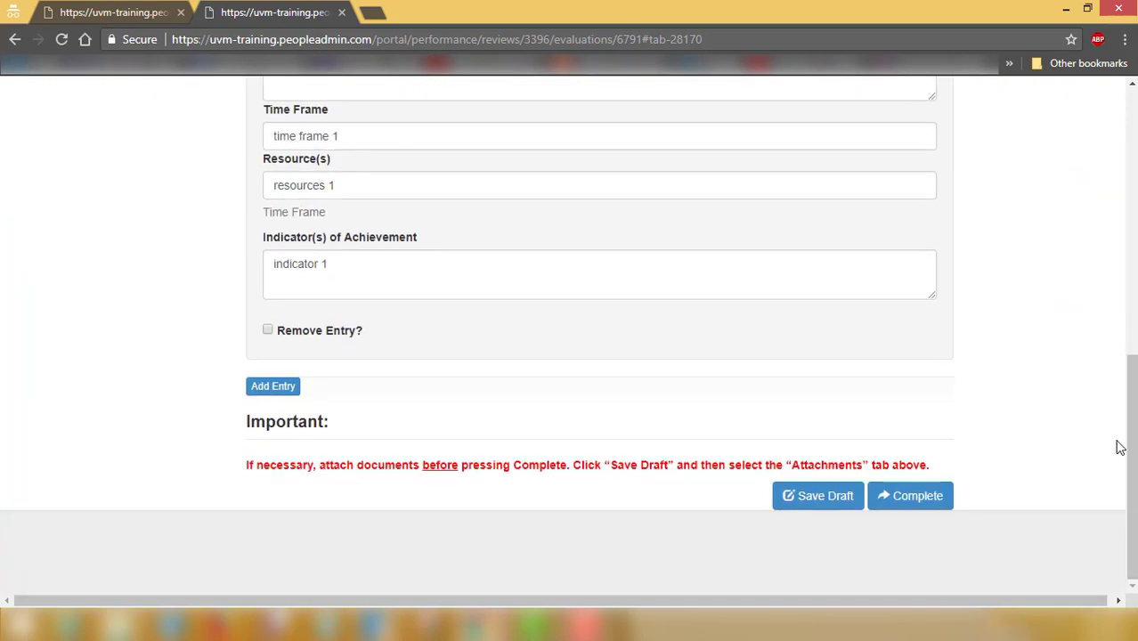
drag(1131, 449, 1131, 431)
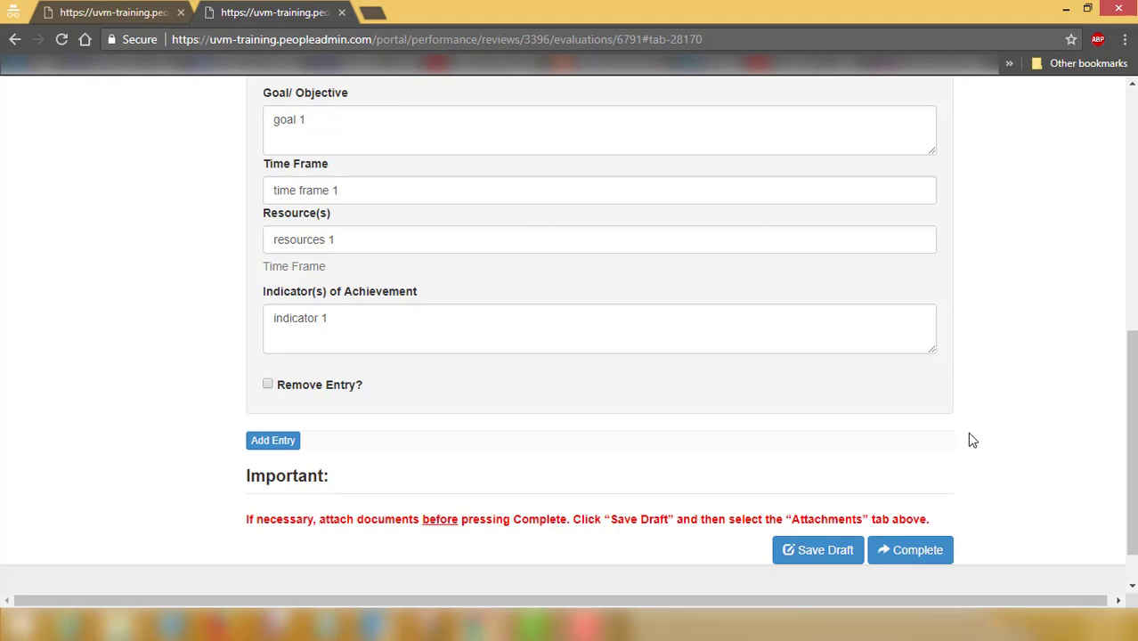
click(928, 547)
click(630, 117)
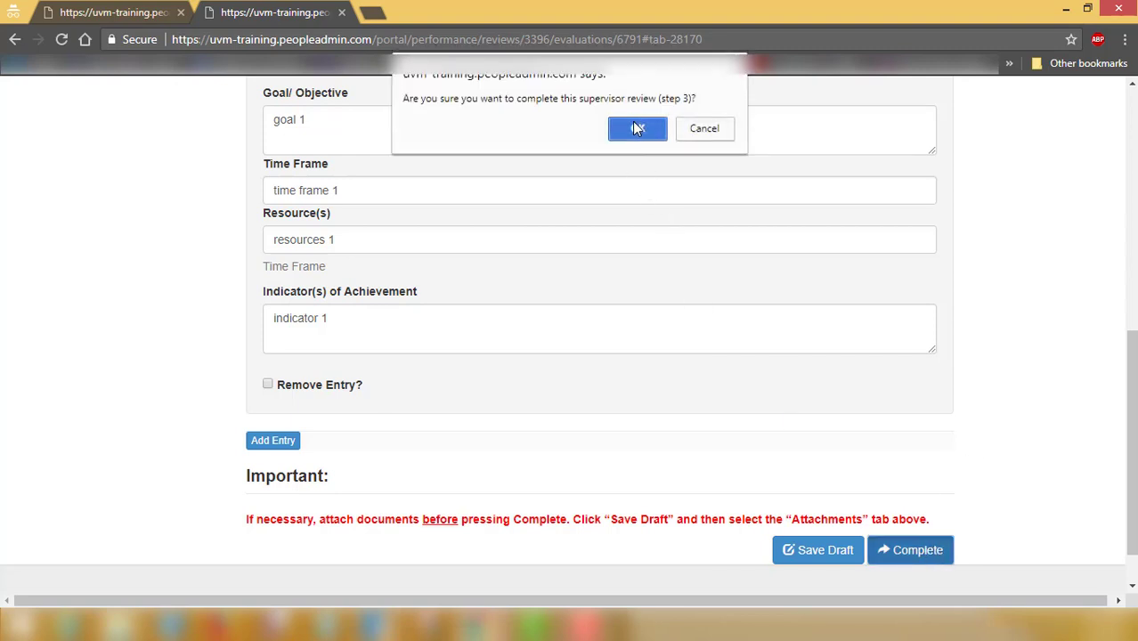
Glance through the workflow PDF, then bring the PeopleAdmin Supervisor Review window back to front
mouse_move(479, 629)
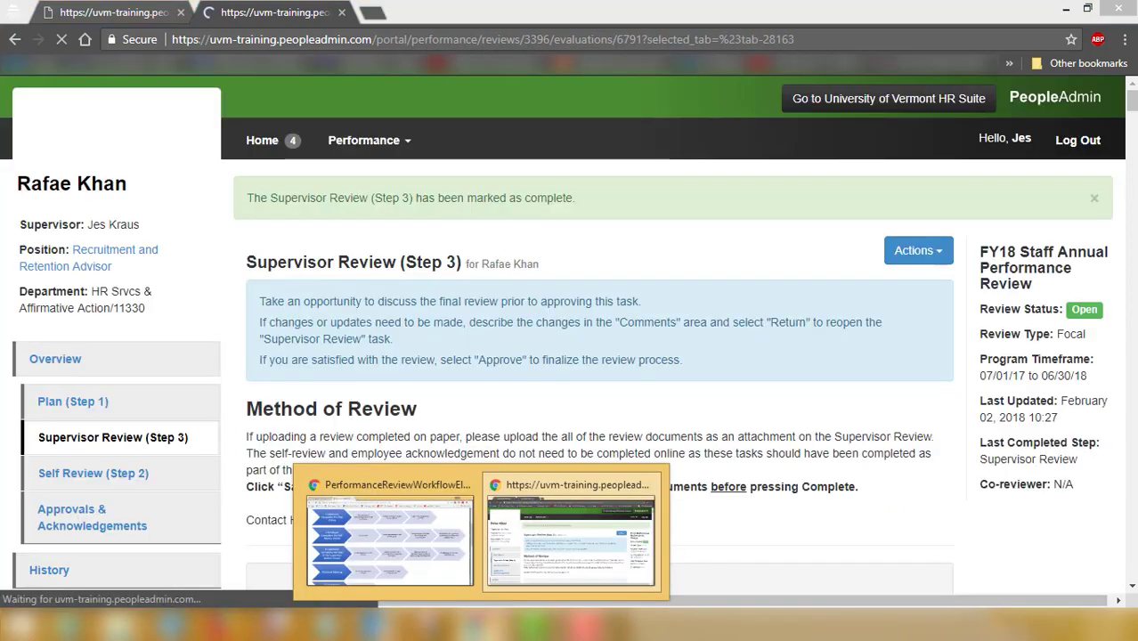
click(422, 556)
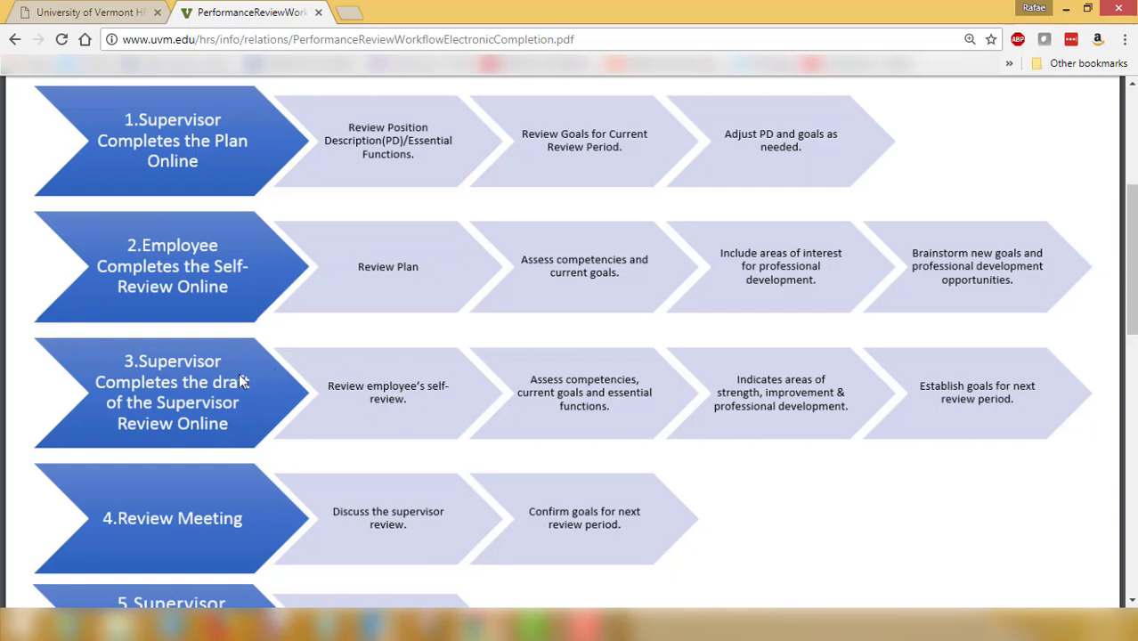
scroll(677, 396, down, 1)
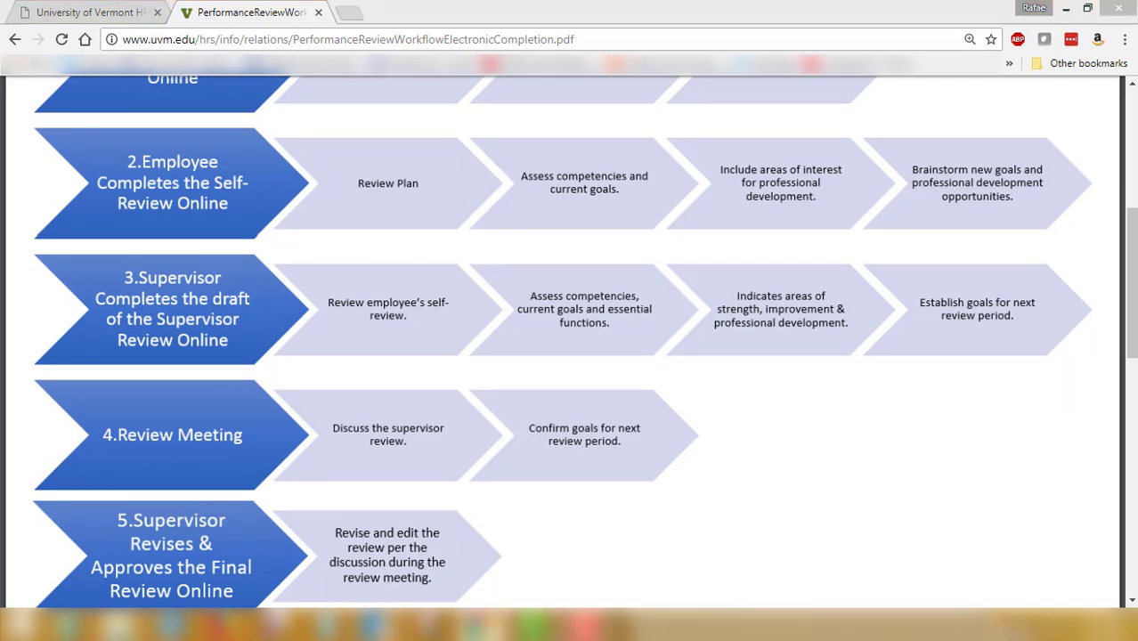
mouse_move(481, 628)
click(549, 529)
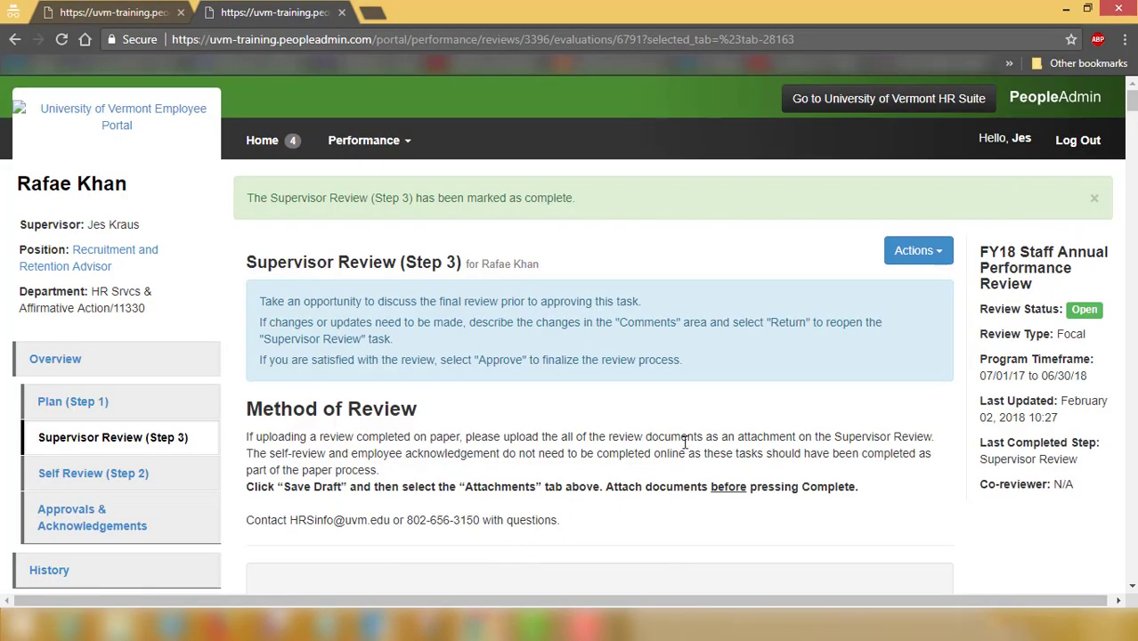
Preview printing the review with destination Save as PDF, then cancel without saving
click(901, 260)
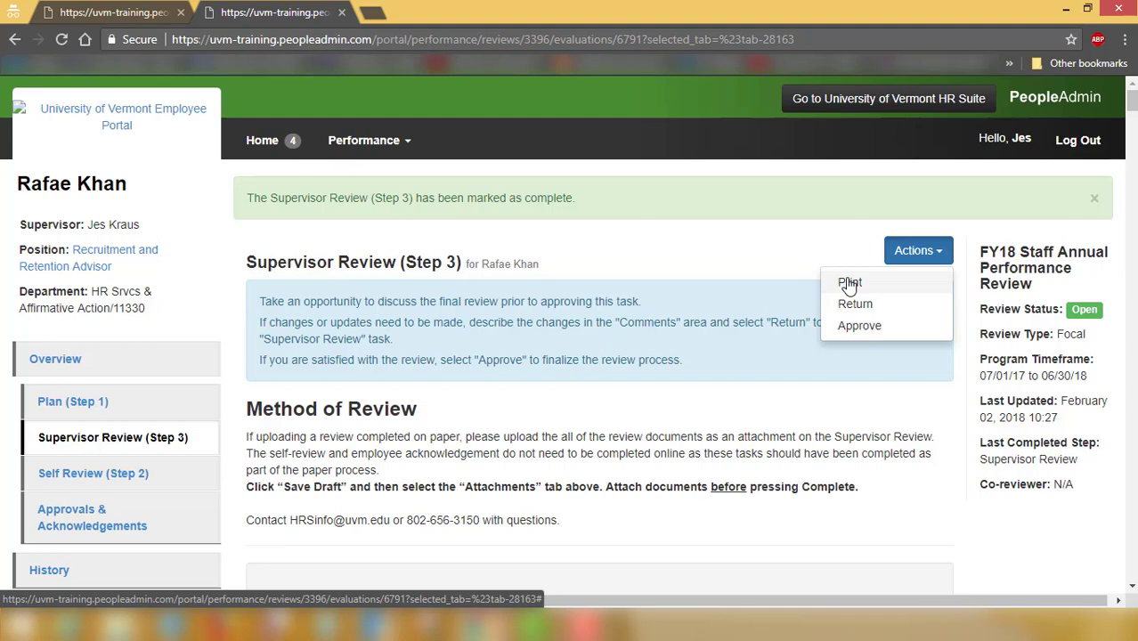
click(849, 284)
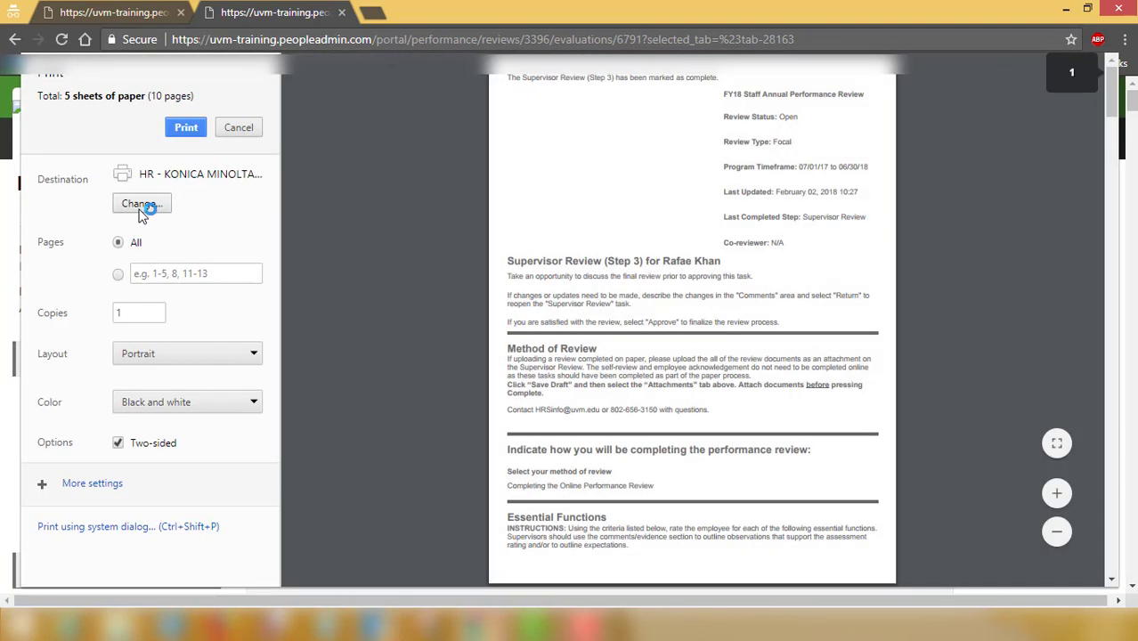
click(141, 204)
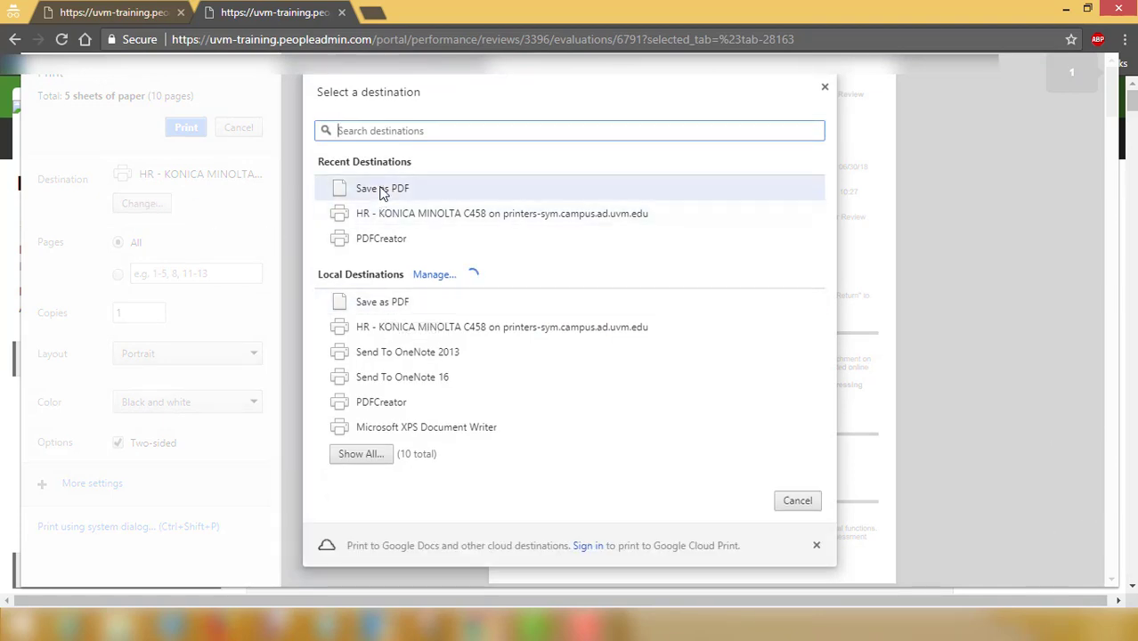
click(383, 189)
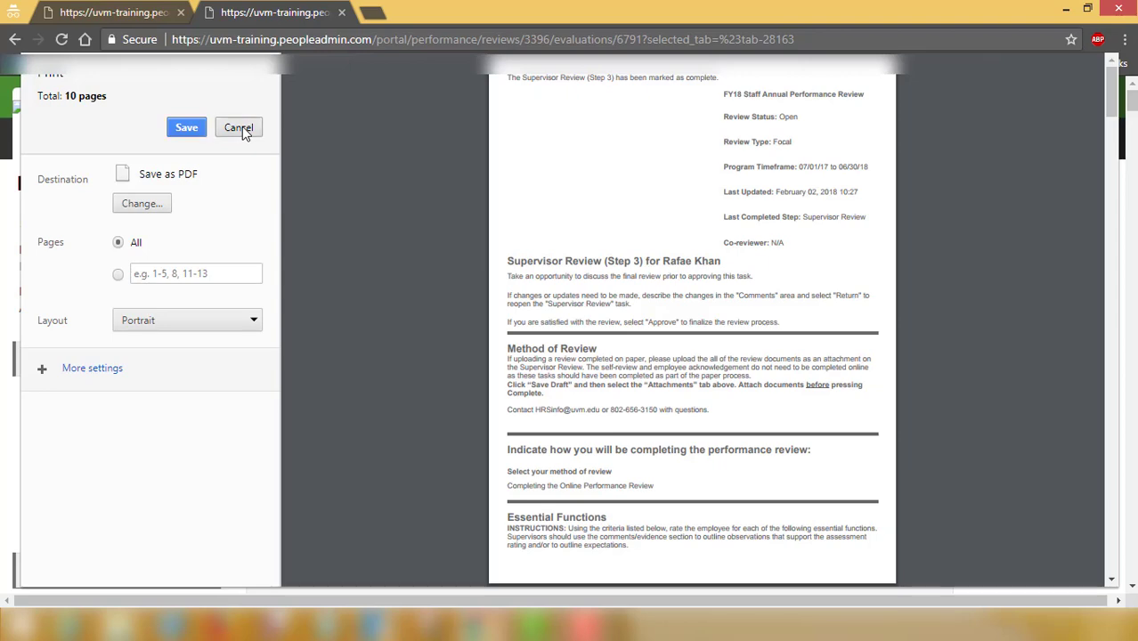
click(240, 127)
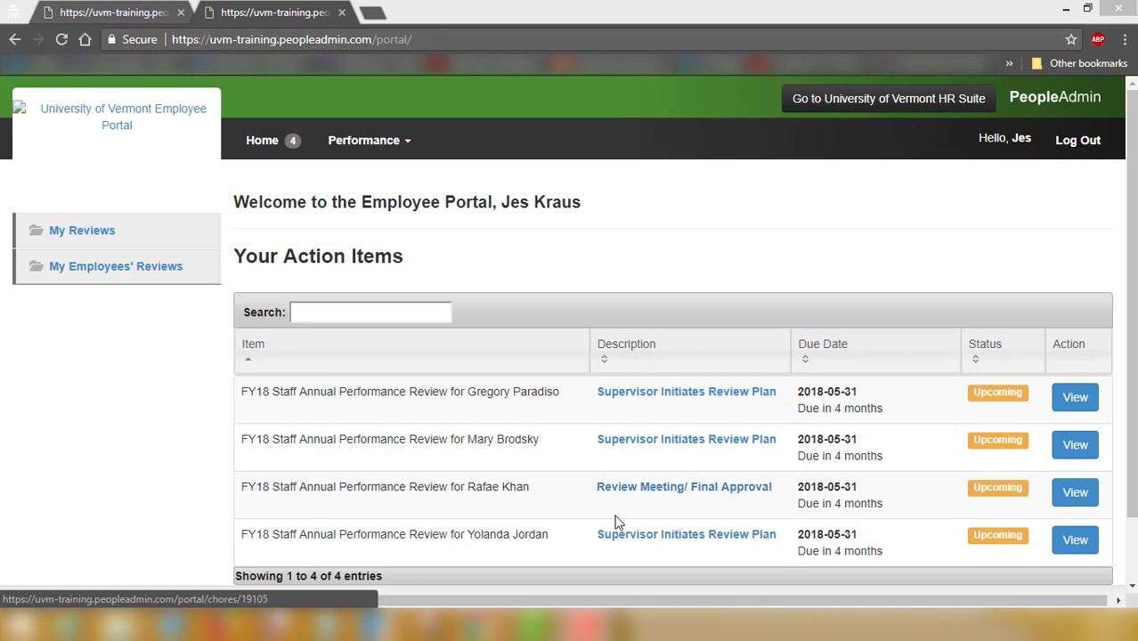
Return the Review Meeting/ Final Approval task with the comment 'Add a new goal for next year'
click(643, 495)
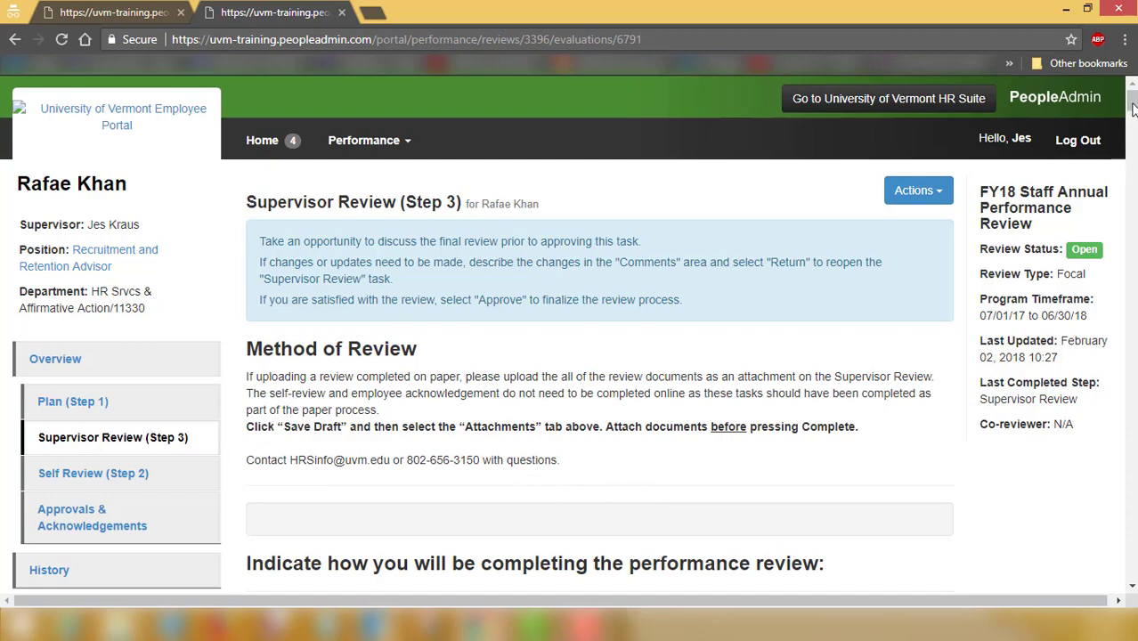
drag(1132, 102, 1110, 595)
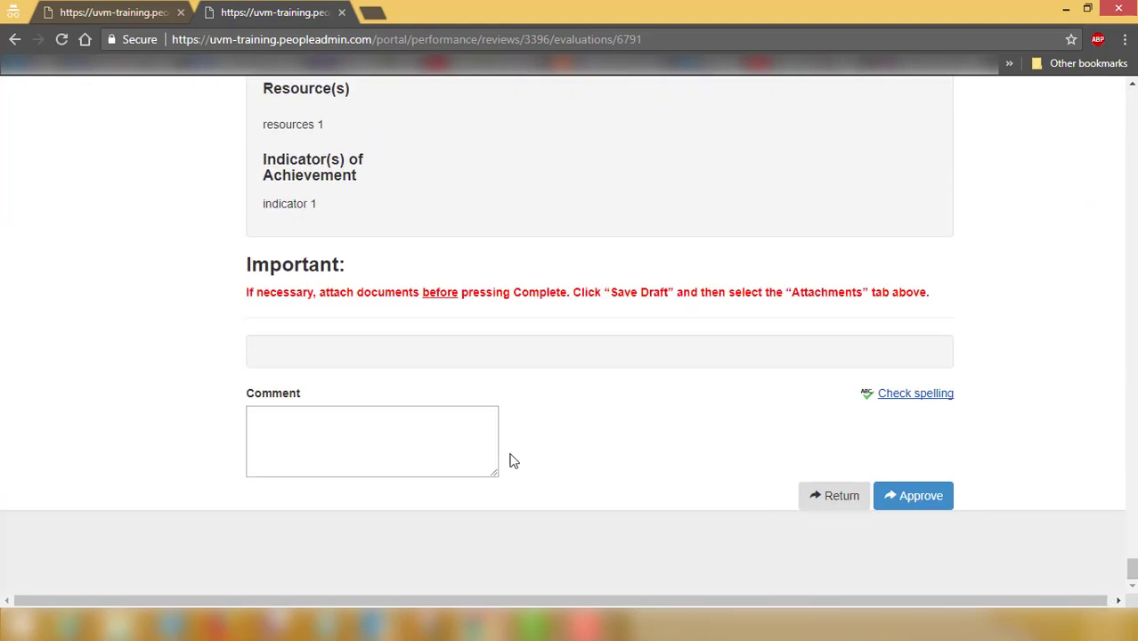
click(374, 428)
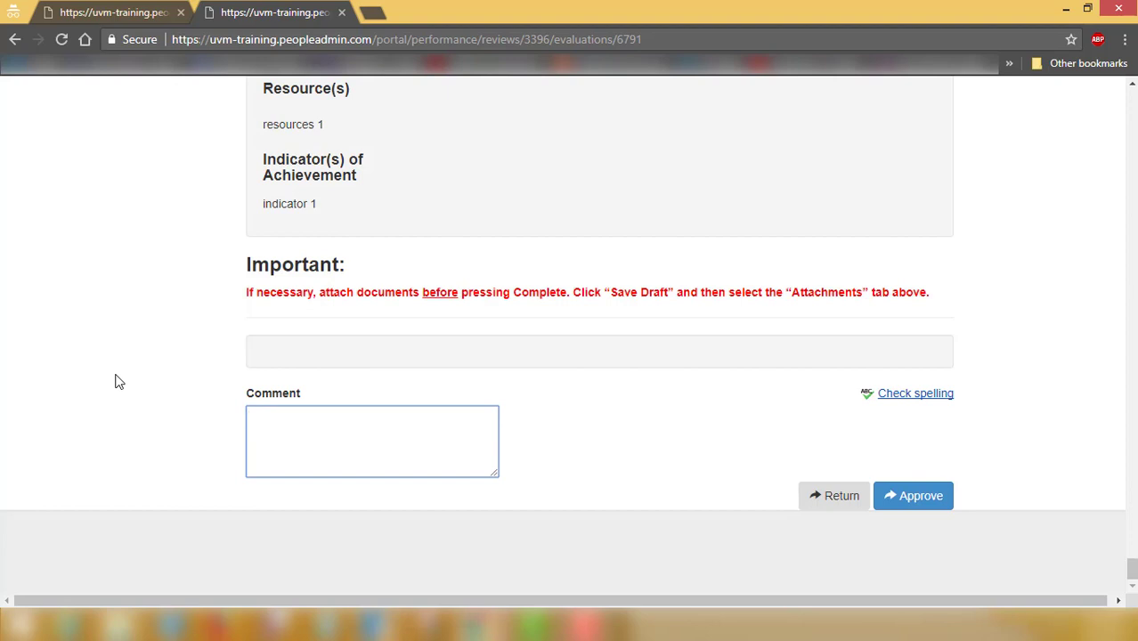
text(Add a new goal for next year)
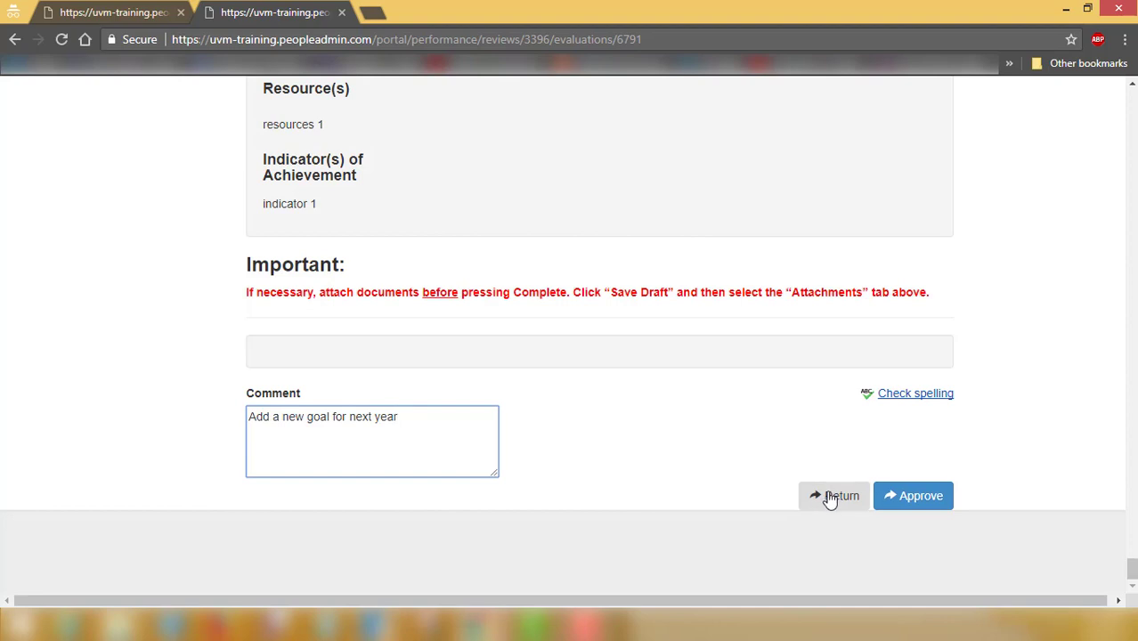
click(829, 499)
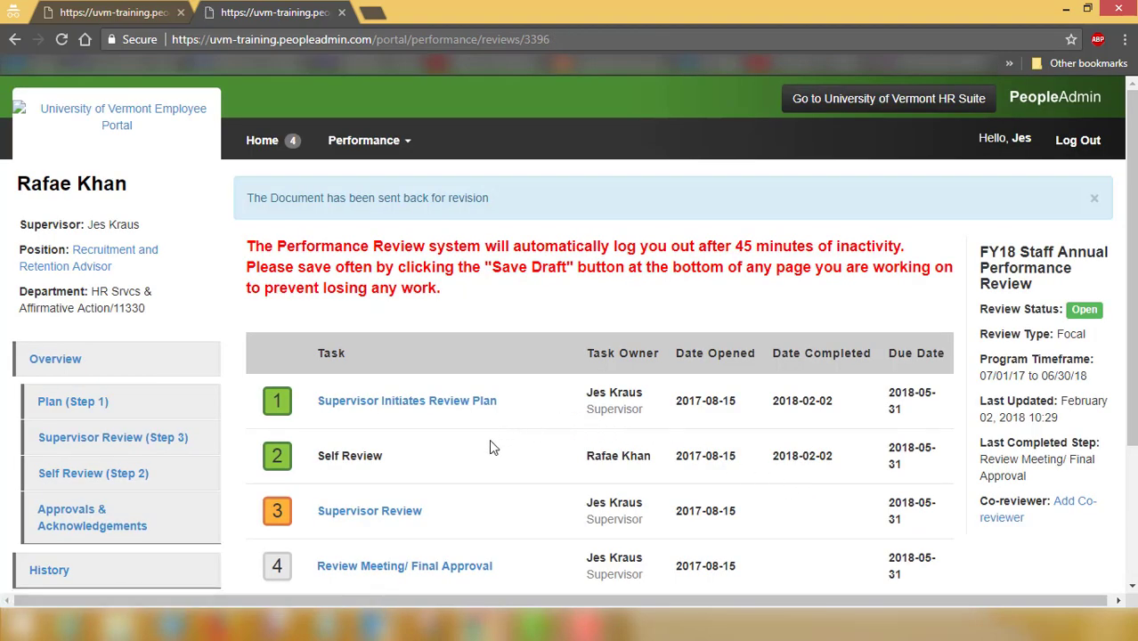
Open Supervisor Review (Step 3), read the approver's comment and go to Future Goals and Objectives
click(133, 443)
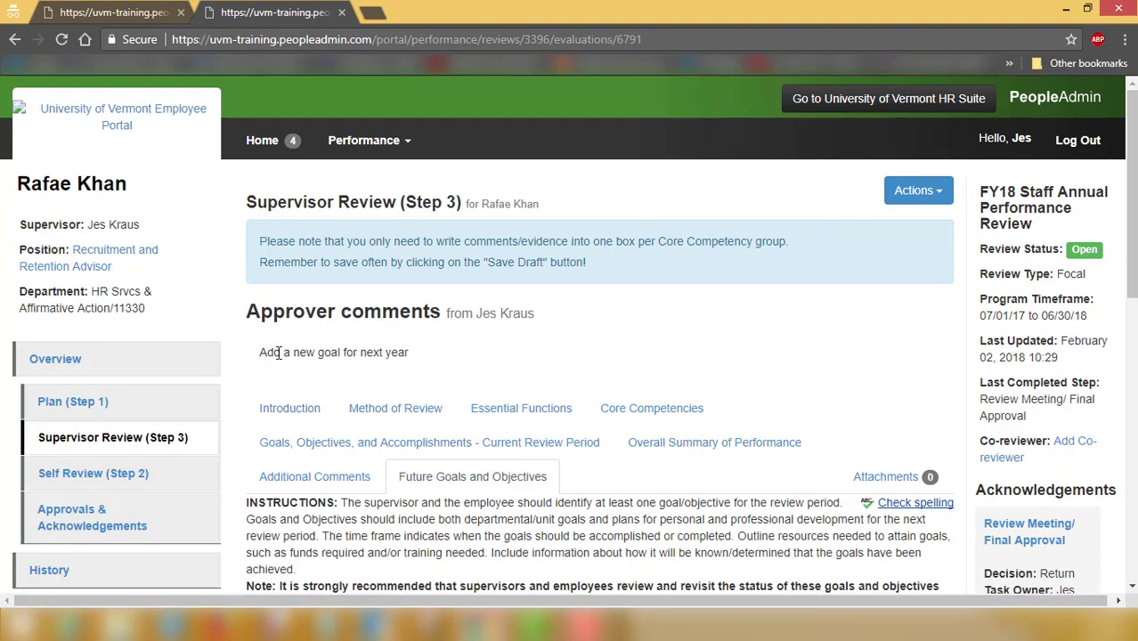
drag(279, 353, 413, 360)
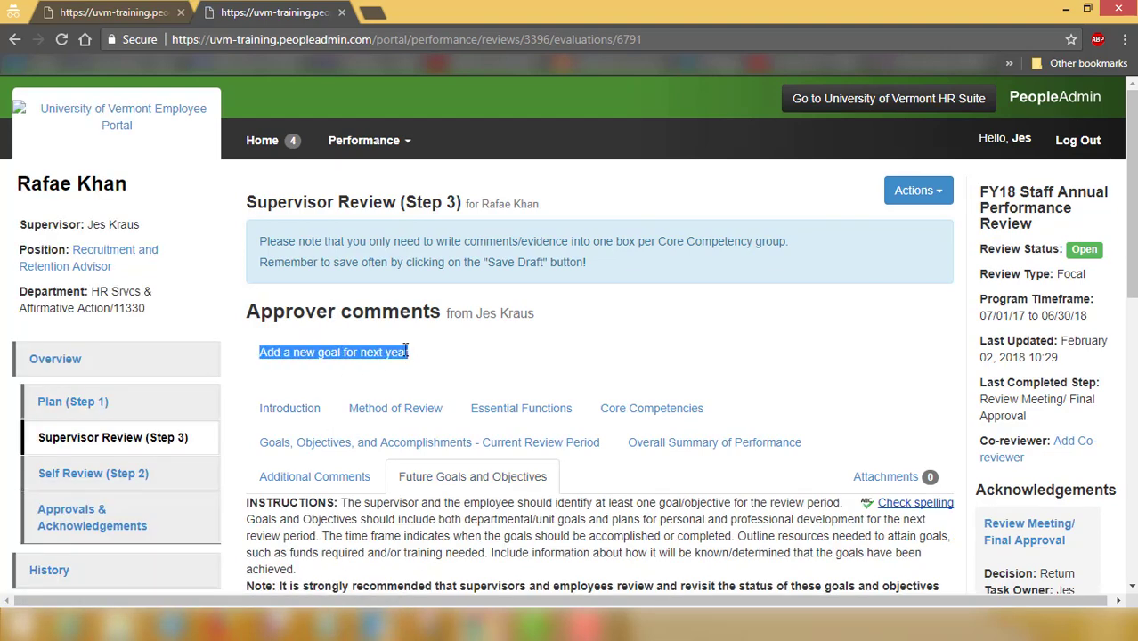
click(391, 377)
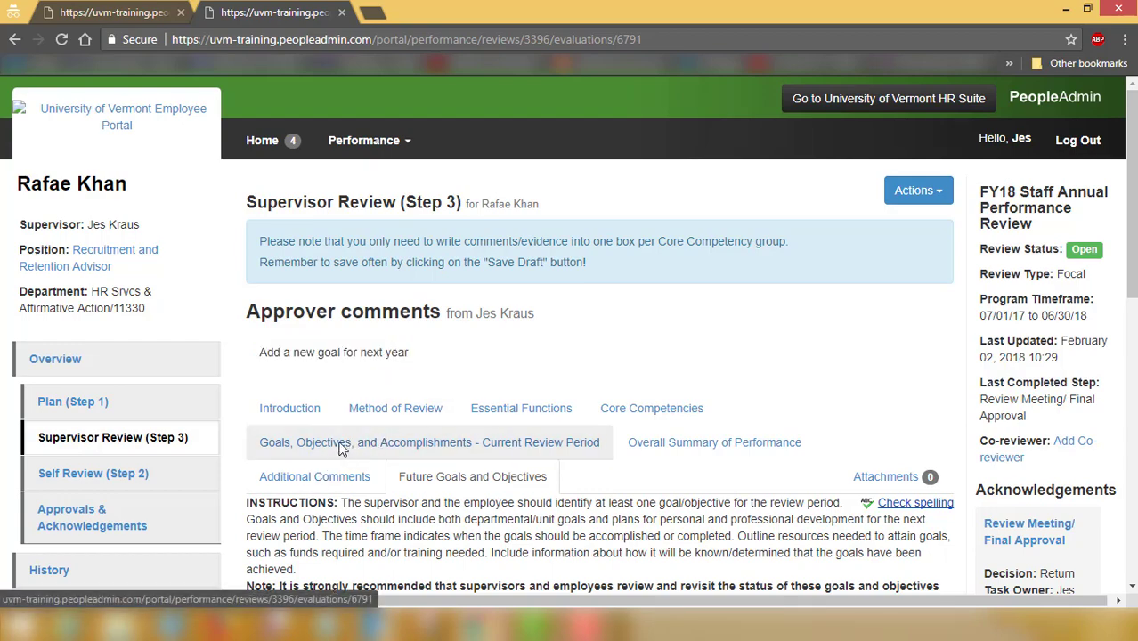
click(341, 447)
click(411, 483)
scroll(458, 465, down, 3)
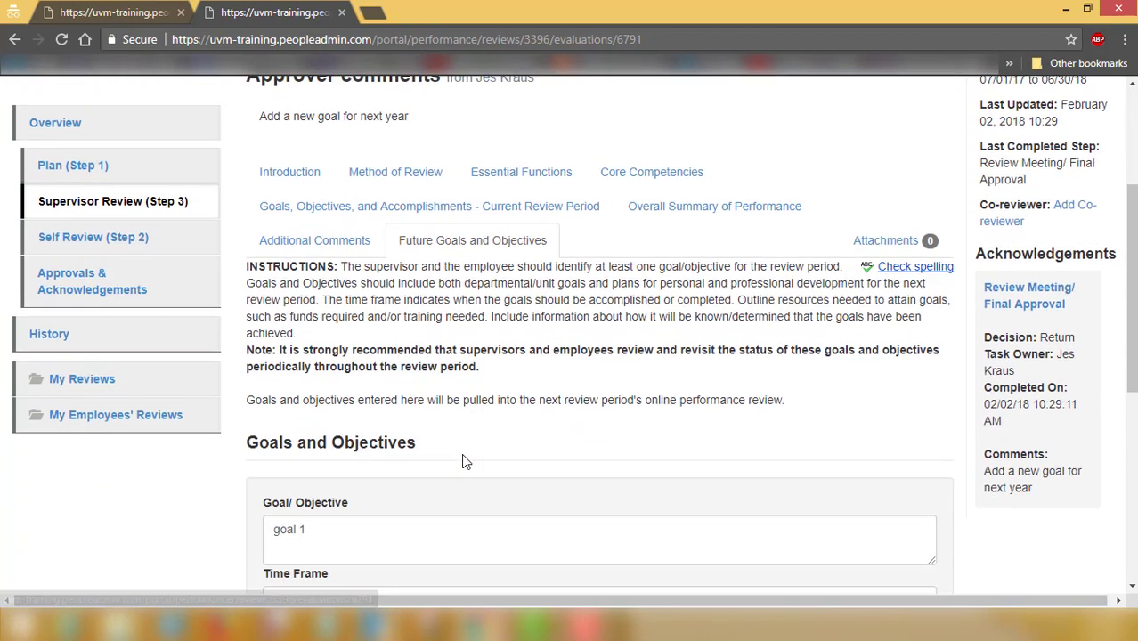
scroll(229, 462, down, 5)
Add a new future goal '2nd goal' and mark the review complete, confirming with OK
click(277, 392)
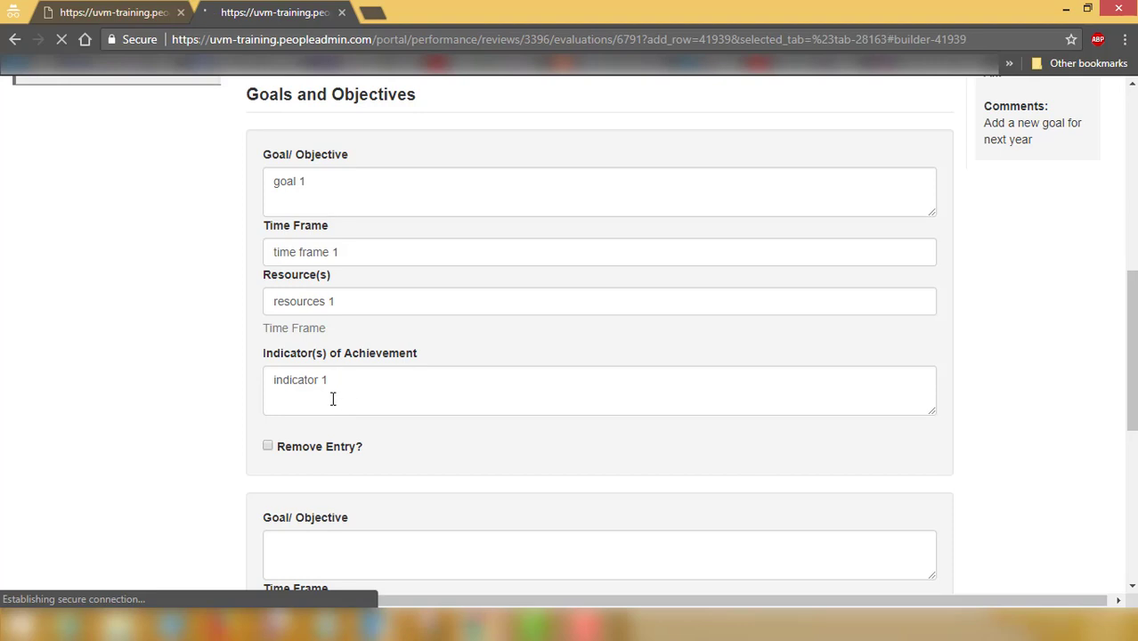
scroll(331, 419, down, 2)
click(326, 375)
text(2)
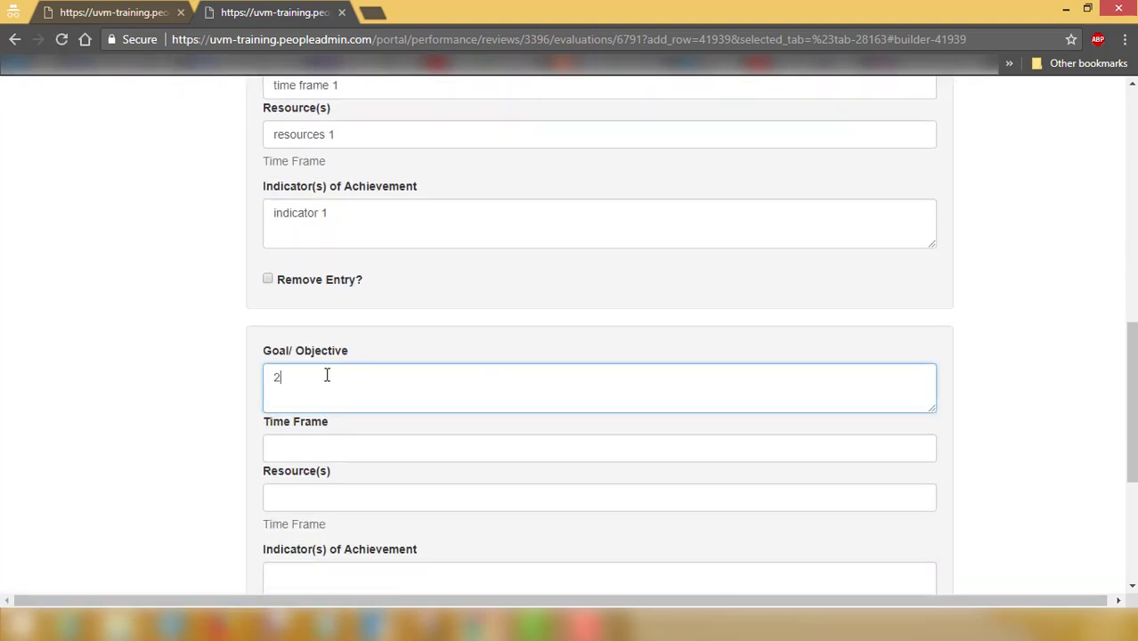
text(nd goal)
scroll(1029, 498, down, 3)
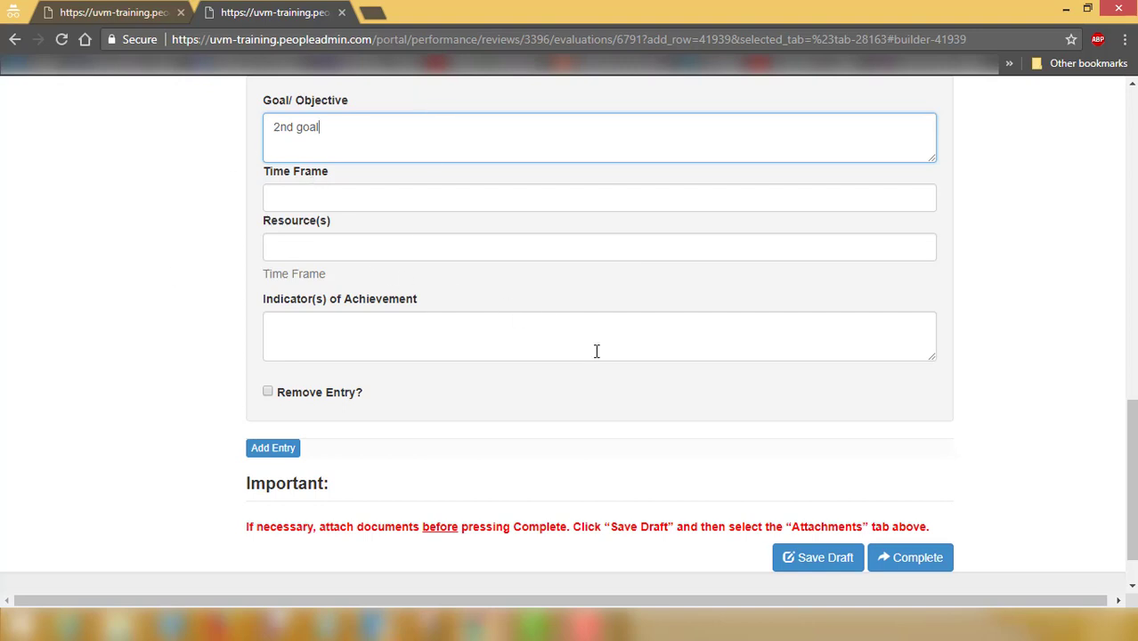
click(901, 561)
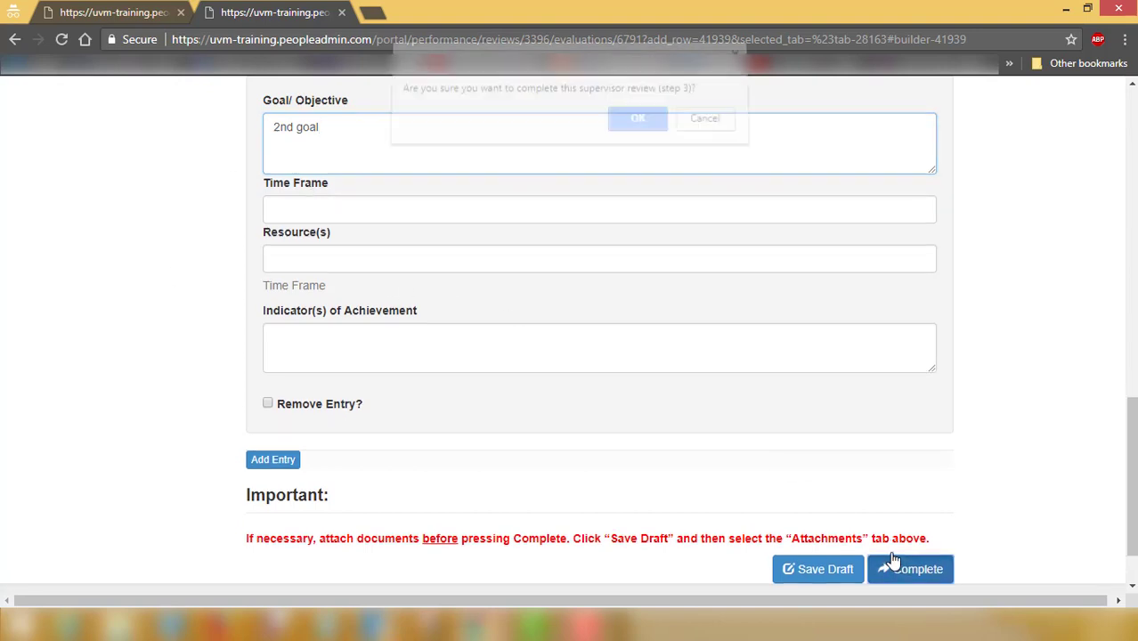
click(638, 129)
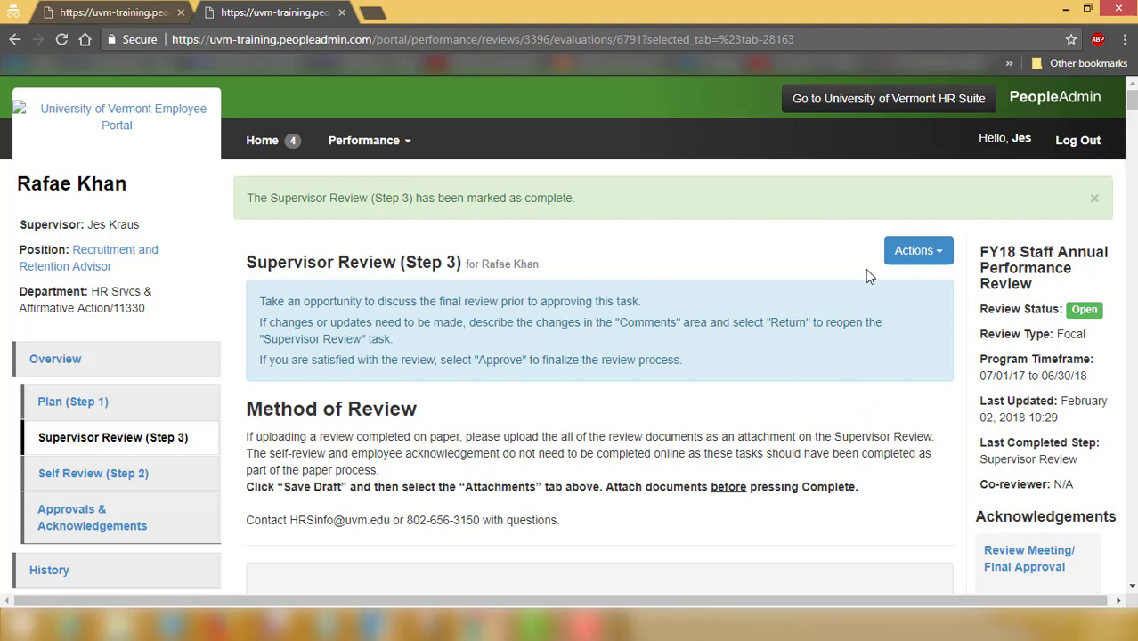
Choose Approve from the review's Actions menu and confirm it with OK
click(903, 262)
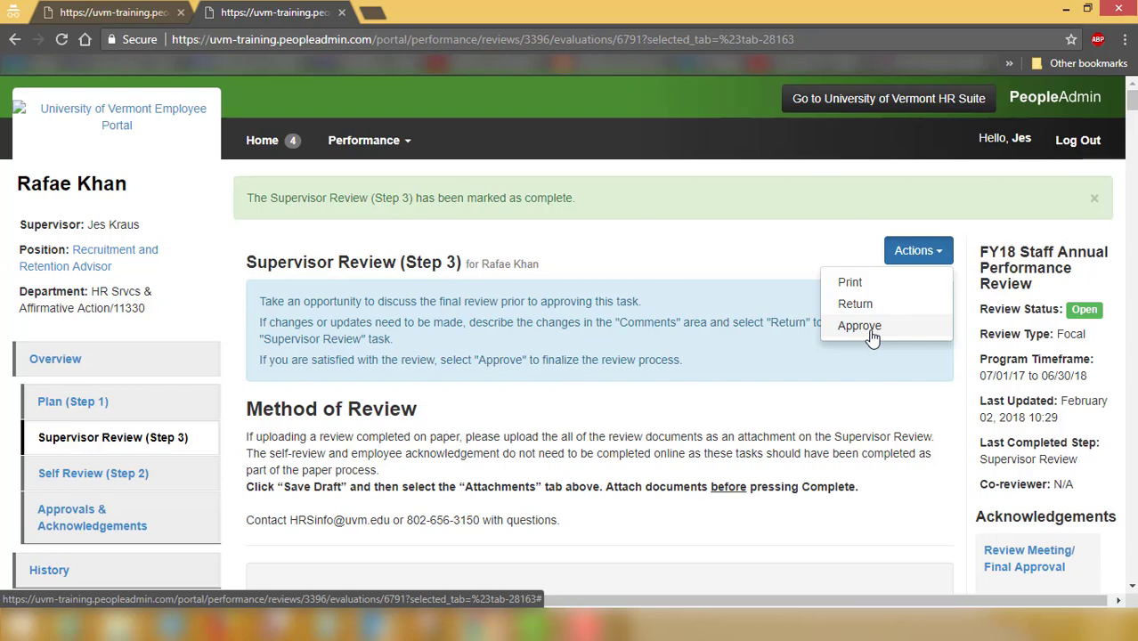
click(859, 327)
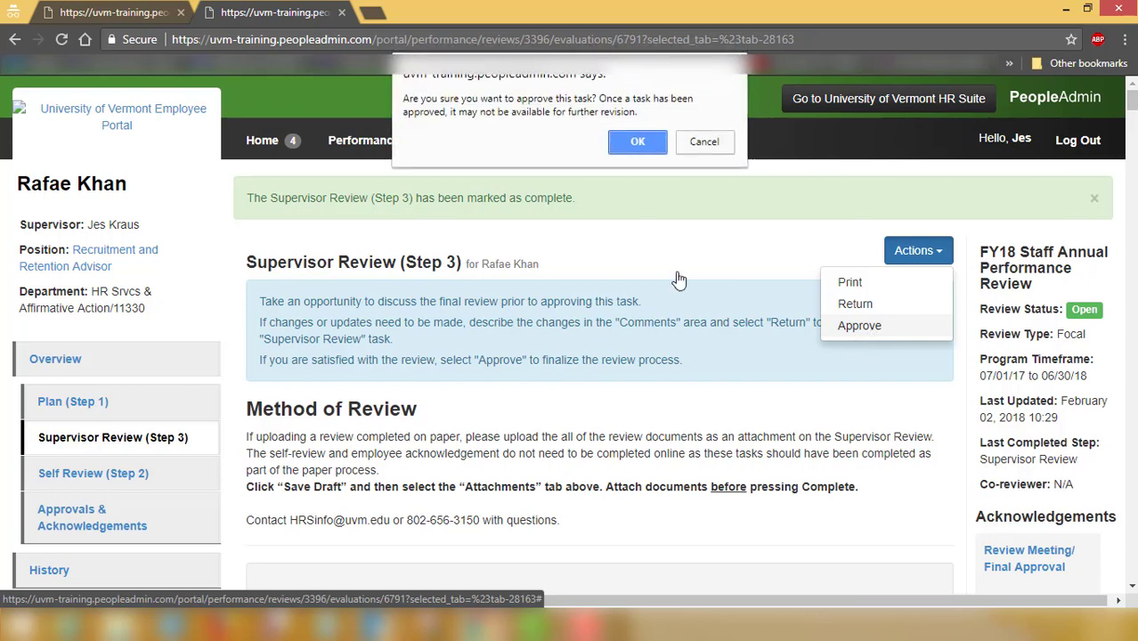
click(636, 150)
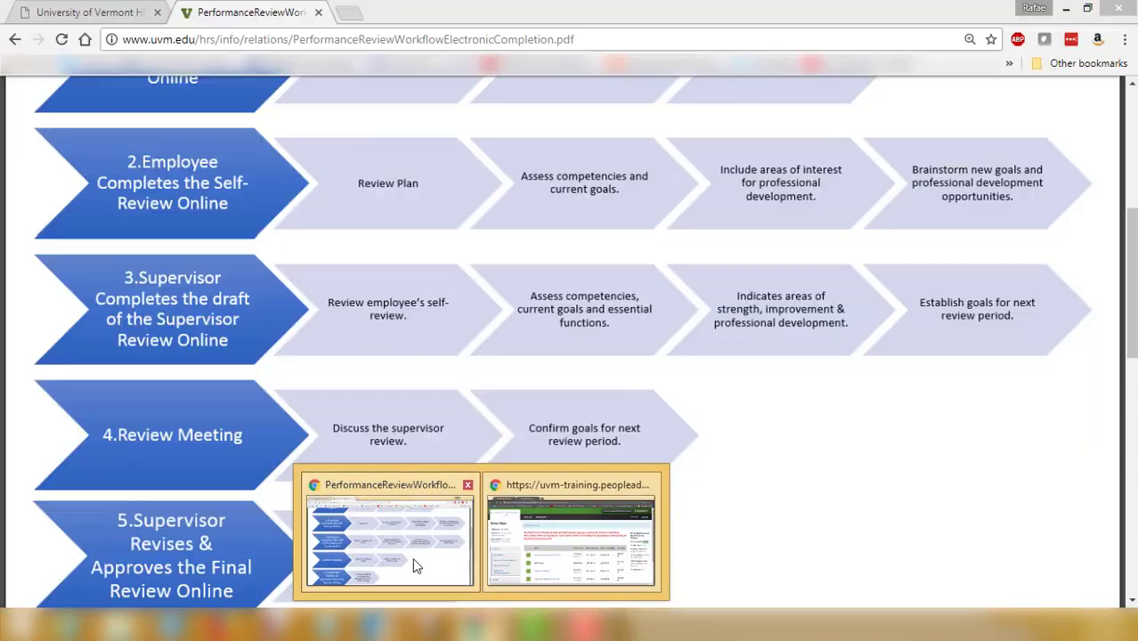
Bring the workflow PDF forward and scroll down to steps 5 through 8
click(413, 557)
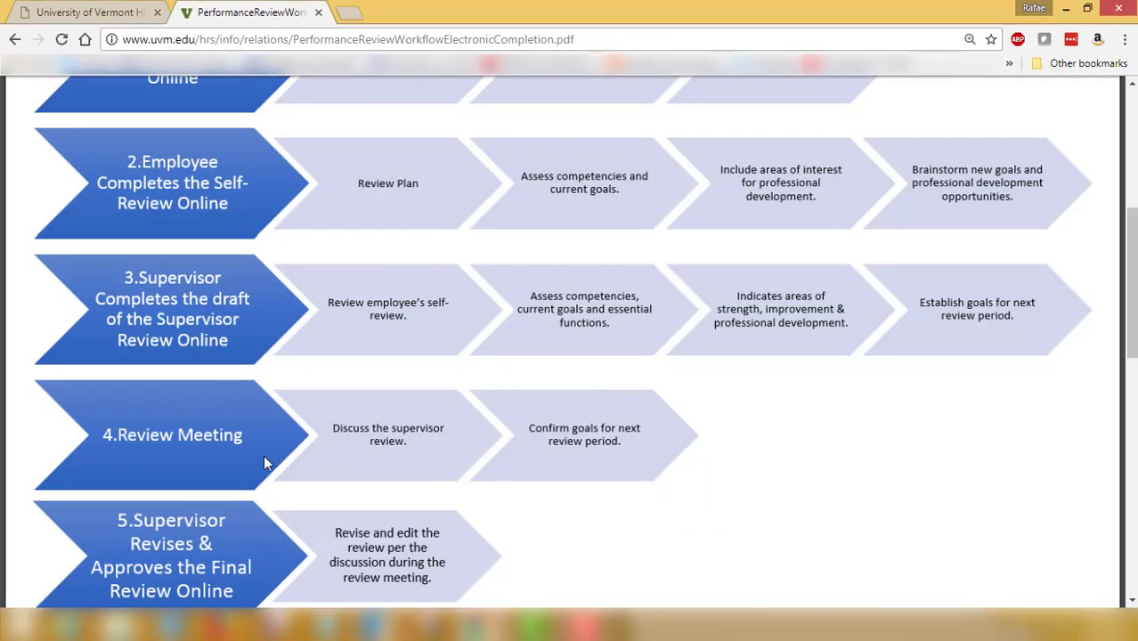
scroll(521, 434, down, 3)
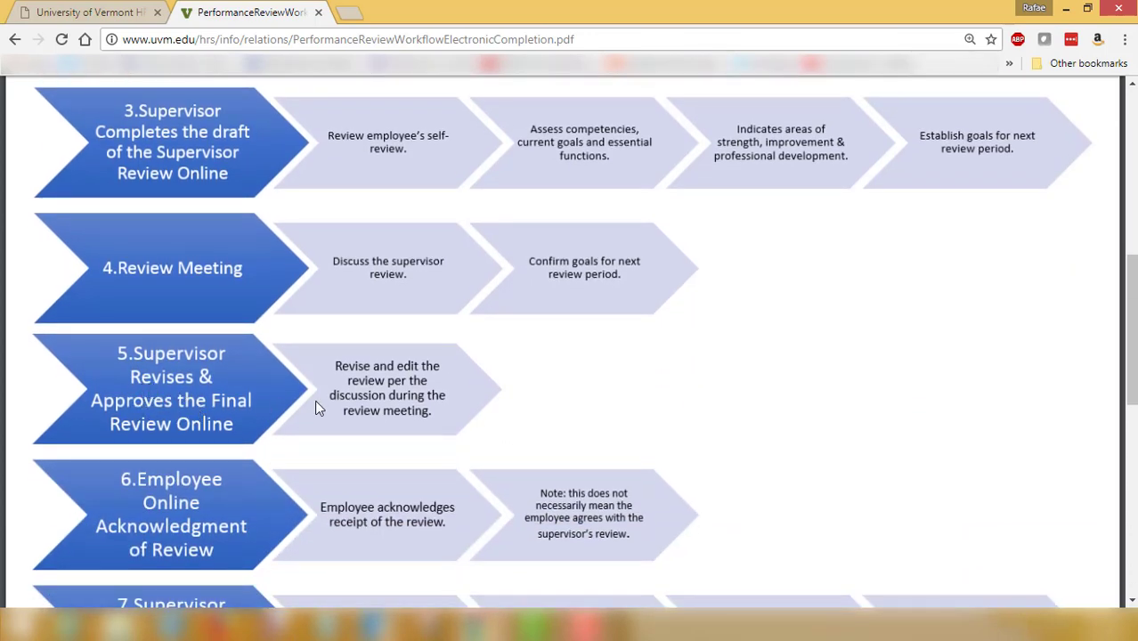
scroll(218, 343, down, 3)
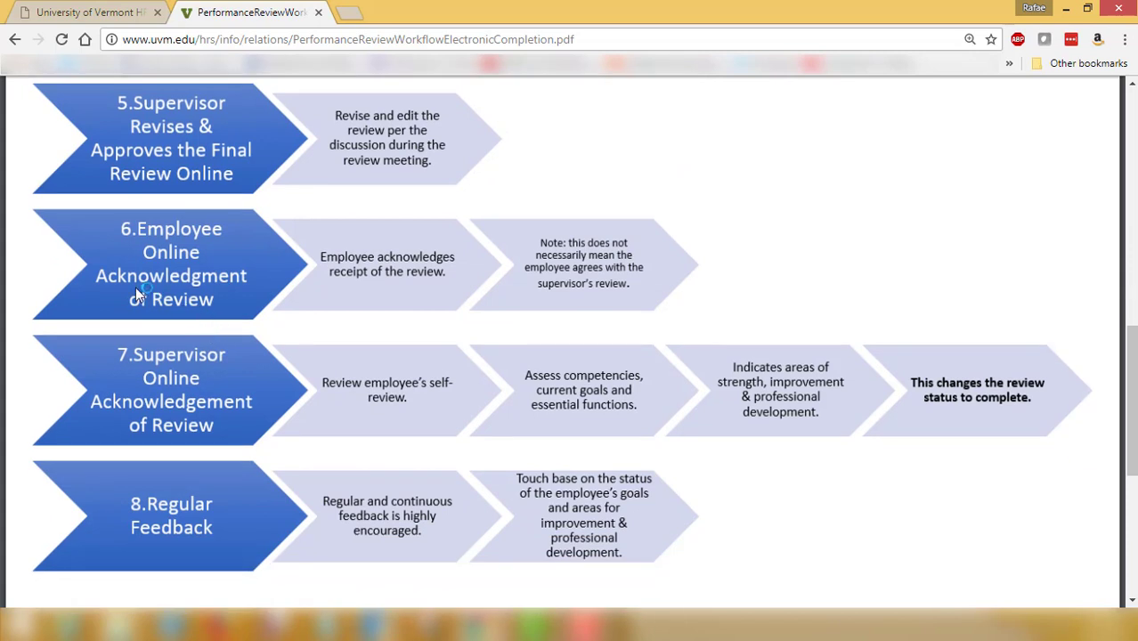